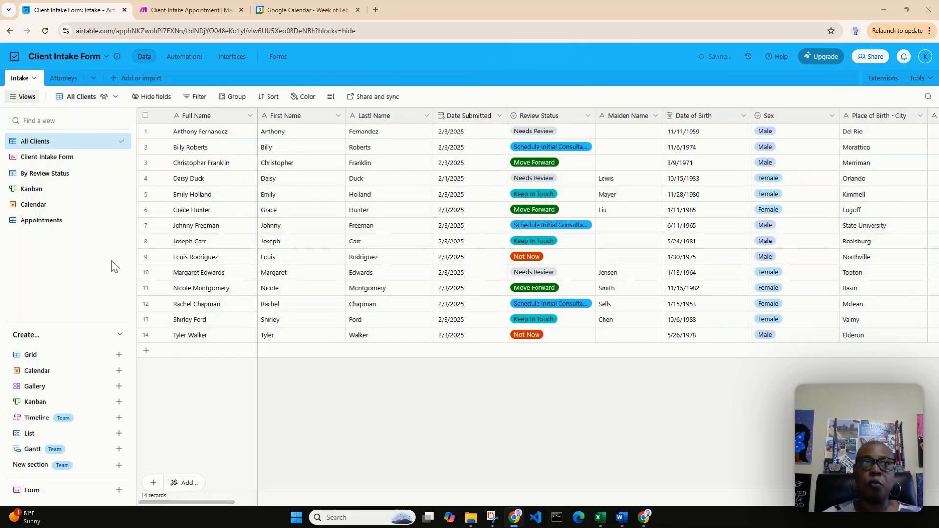
Compare how client records are organized in the Appointments, By Review Status and All Clients views
{"action": "left_click", "coordinate": [52, 226]}
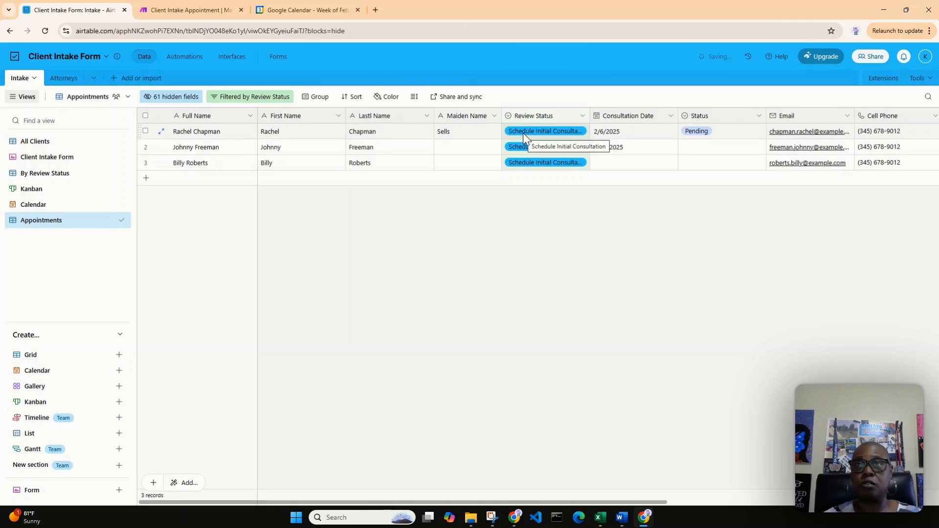
{"action": "left_click", "coordinate": [45, 177]}
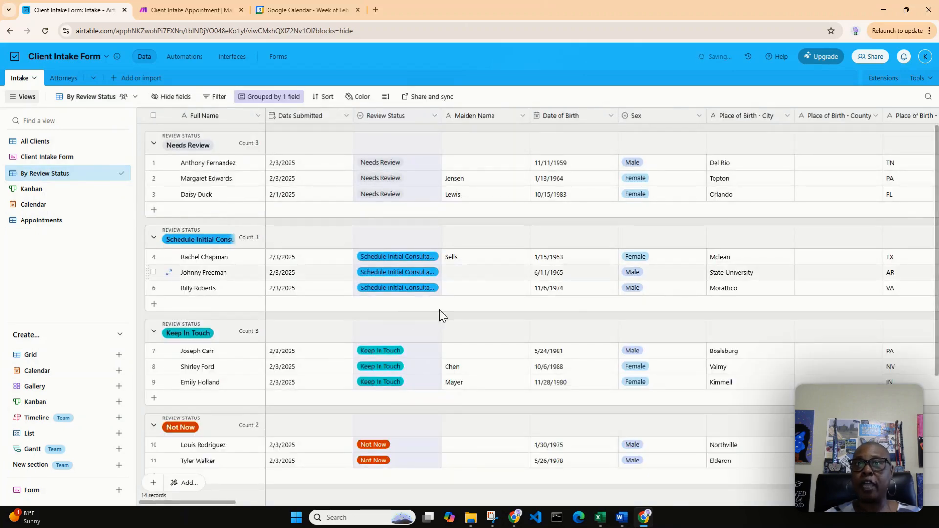
{"action": "left_click", "coordinate": [34, 142]}
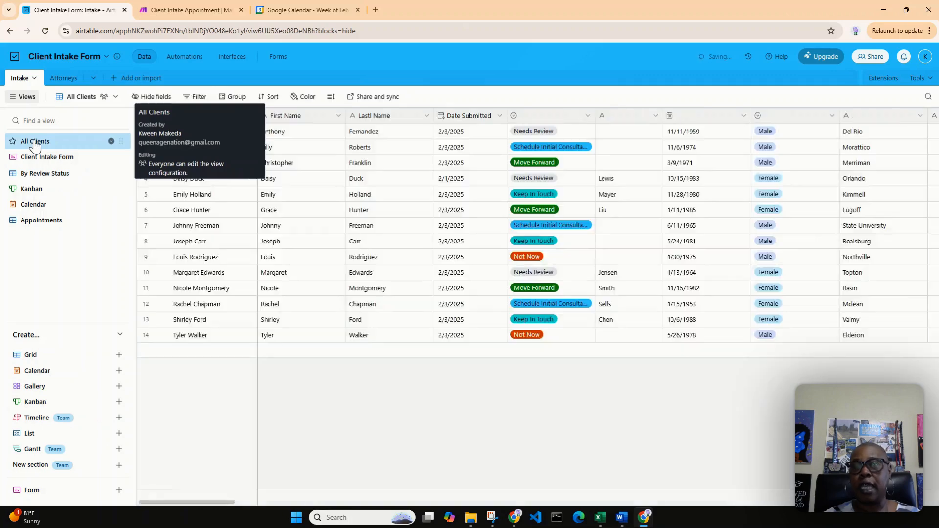
{"action": "left_click", "coordinate": [58, 179]}
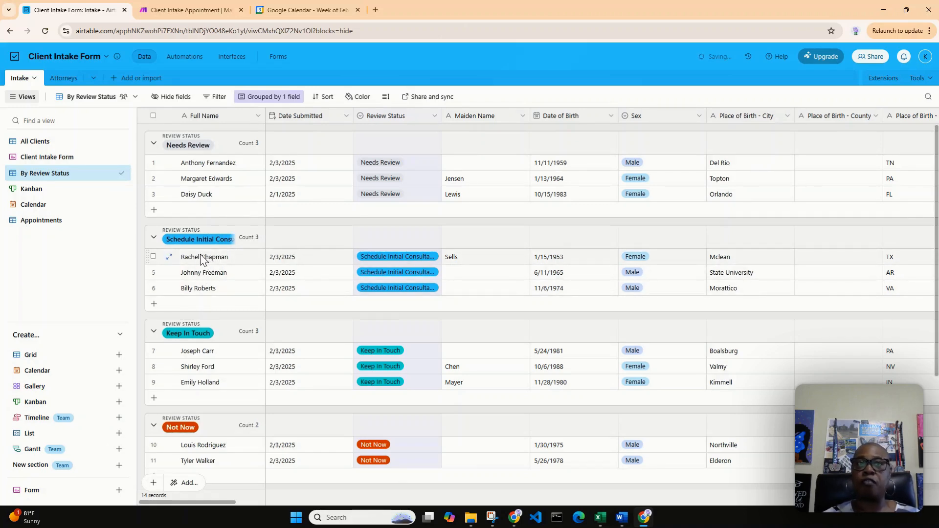
{"action": "left_click", "coordinate": [47, 220]}
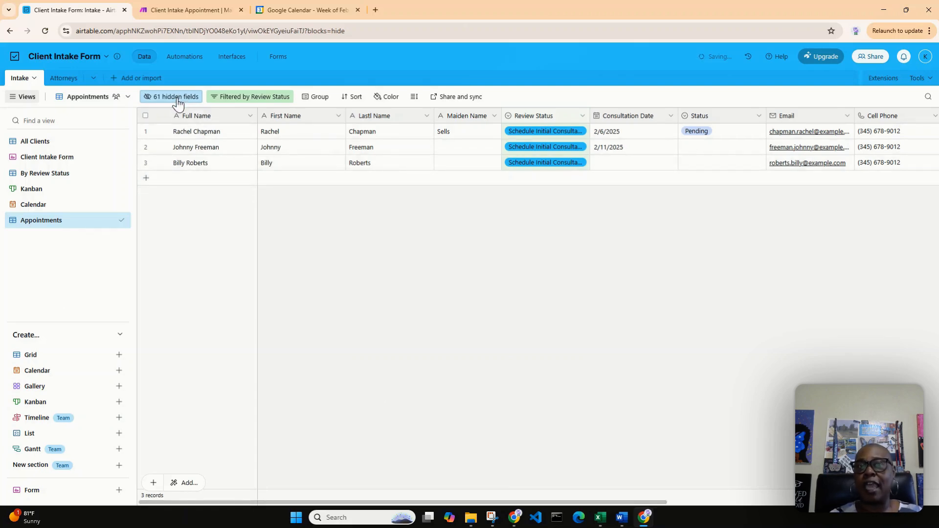
Examine the wide range of intake fields in the All Clients view and compare it with the Appointments view
{"action": "left_click", "coordinate": [44, 146]}
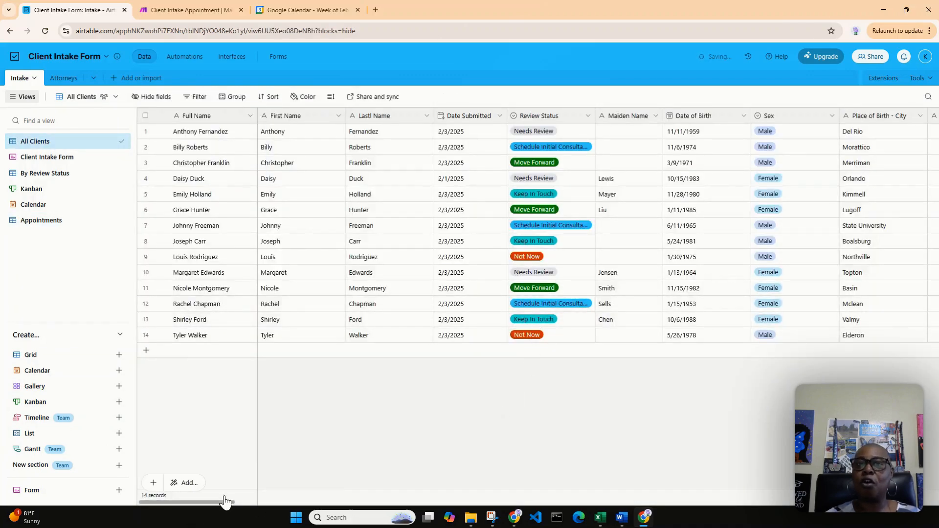
{"action": "left_click_drag", "start_coordinate": [227, 501], "coordinate": [312, 502]}
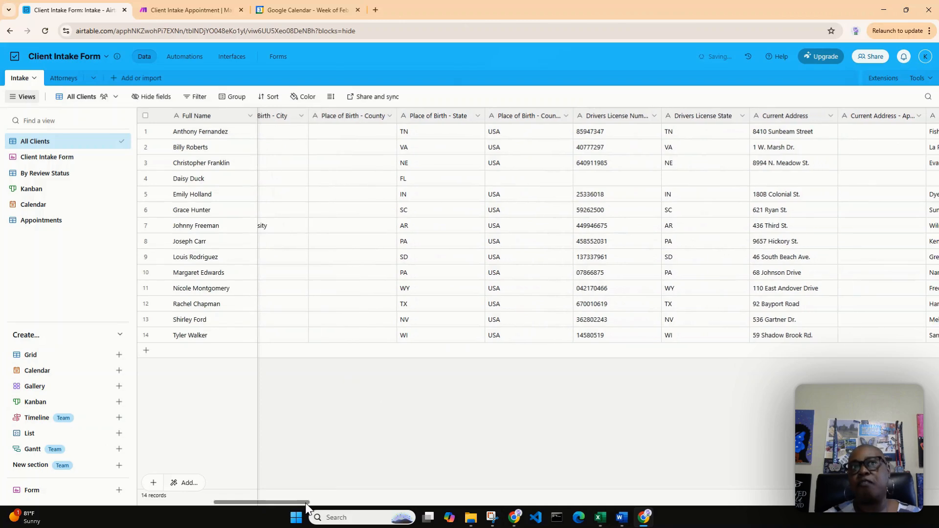
{"action": "left_click", "coordinate": [38, 222]}
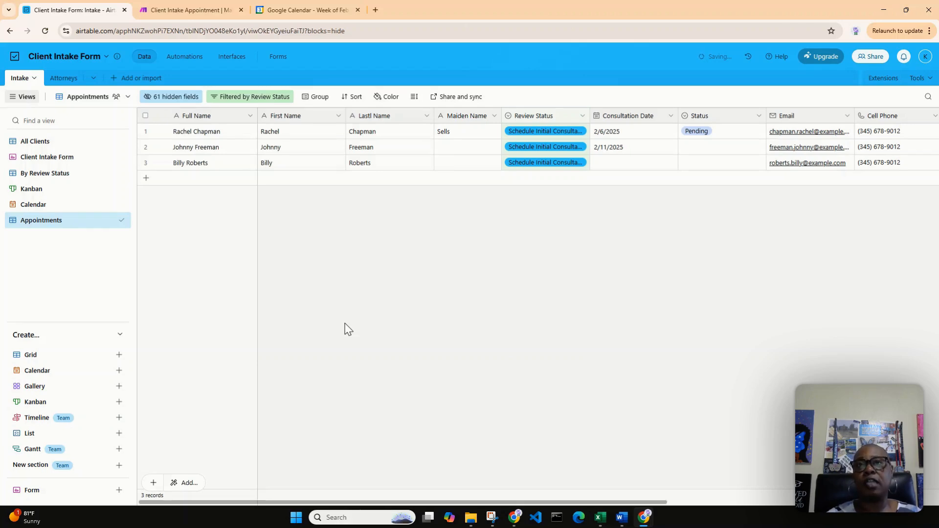
{"action": "left_click", "coordinate": [49, 141]}
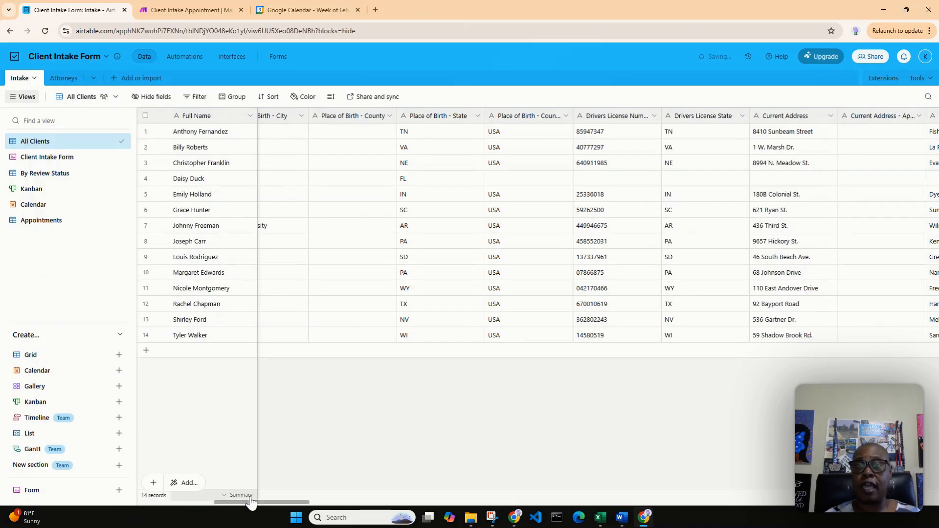
{"action": "left_click", "coordinate": [250, 499]}
{"action": "left_click_drag", "start_coordinate": [277, 500], "coordinate": [330, 501]}
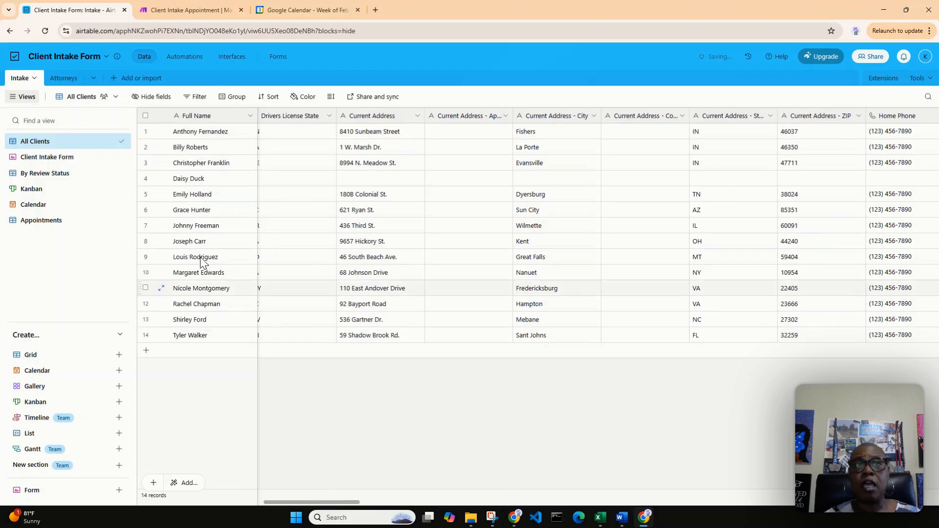
Examine the Appointments view's fields through Assigned Attorney and its Review Status filter condition
{"action": "left_click", "coordinate": [44, 223]}
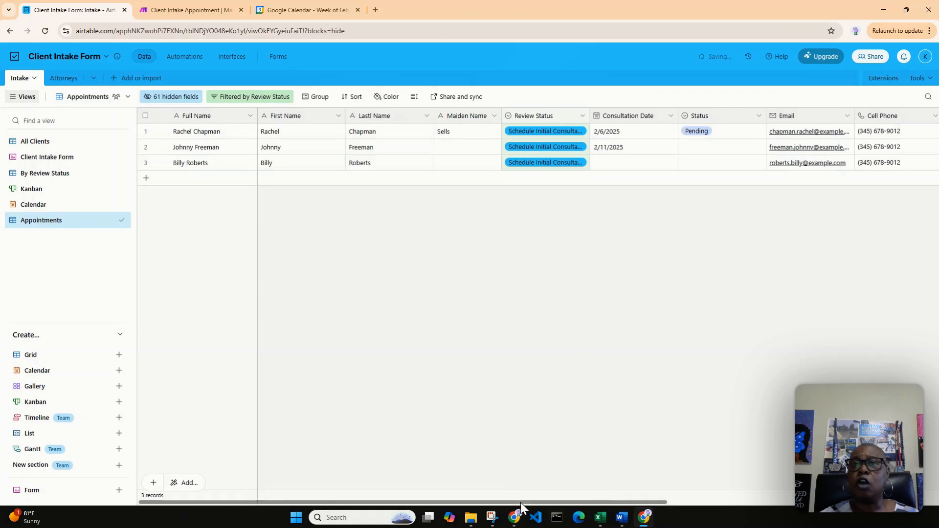
{"action": "left_click_drag", "start_coordinate": [520, 503], "coordinate": [761, 470]}
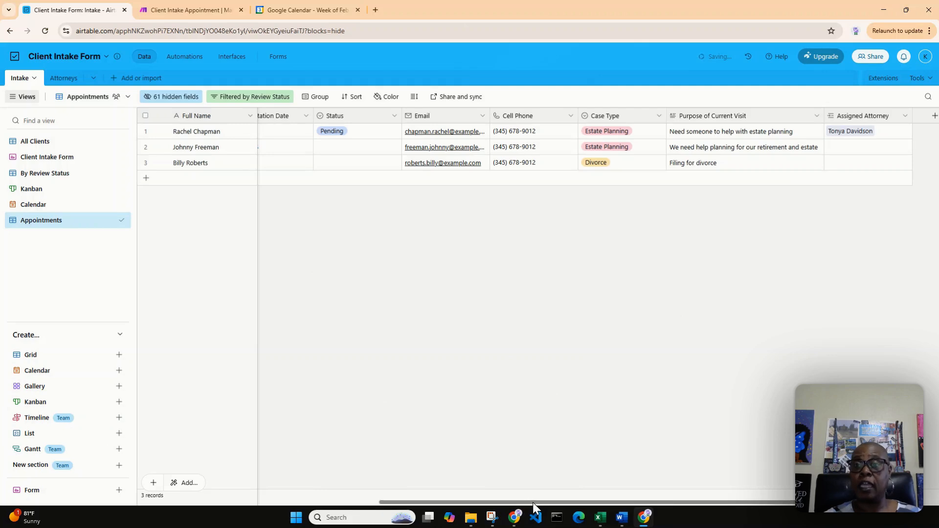
{"action": "left_click_drag", "start_coordinate": [532, 501], "coordinate": [283, 527]}
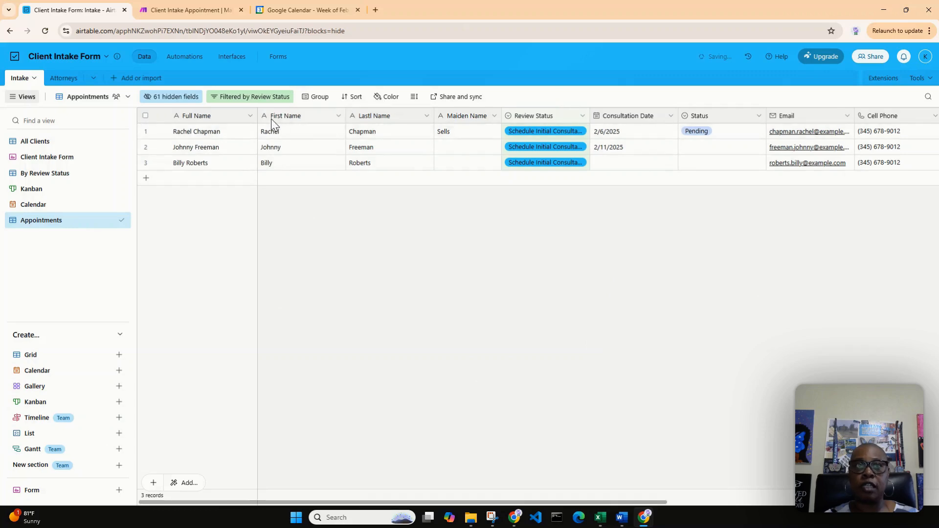
{"action": "left_click", "coordinate": [268, 99]}
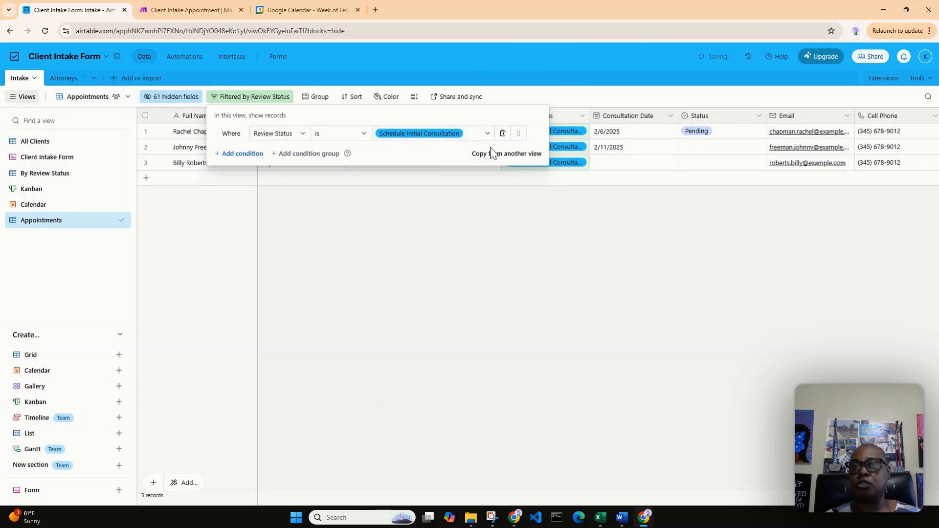
{"action": "left_click", "coordinate": [562, 217]}
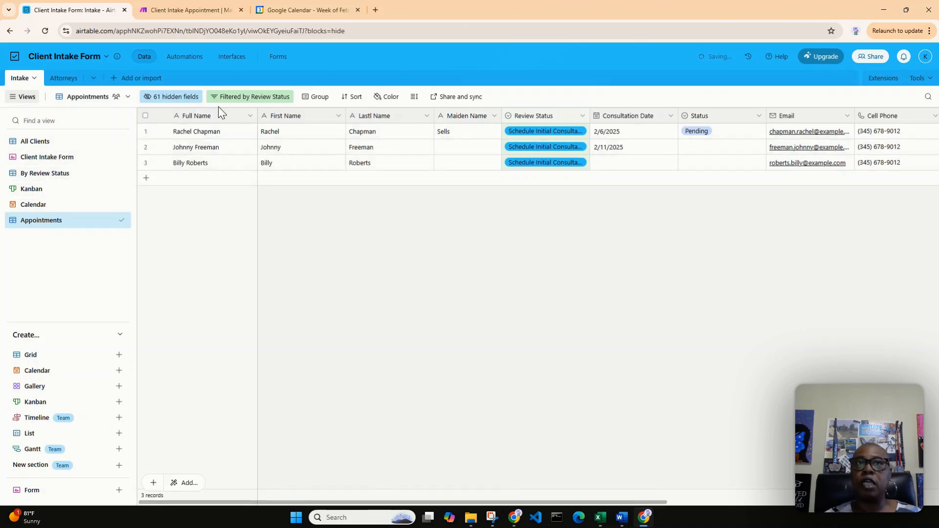
In the By Review Status view, set the second Keep In Touch client's Review Status to Schedule Initial Consultation
{"action": "left_click", "coordinate": [44, 174]}
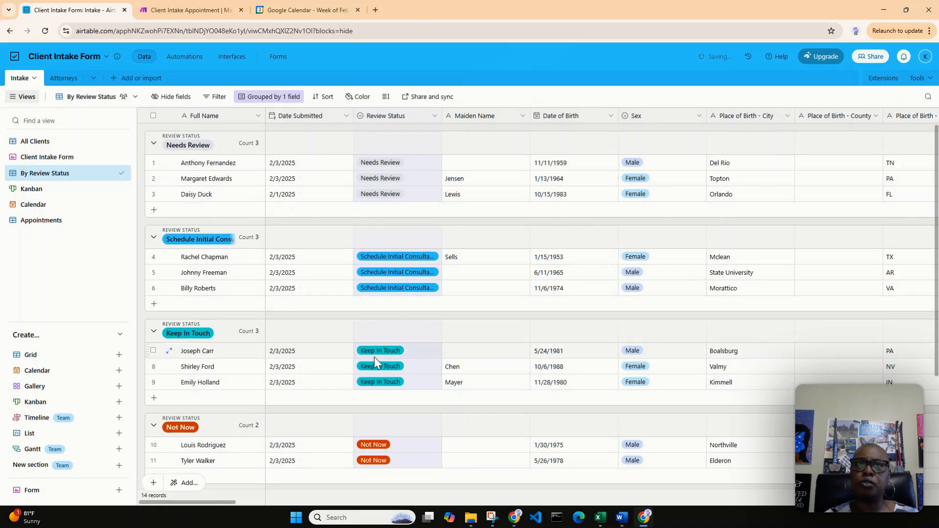
{"action": "left_click", "coordinate": [416, 367]}
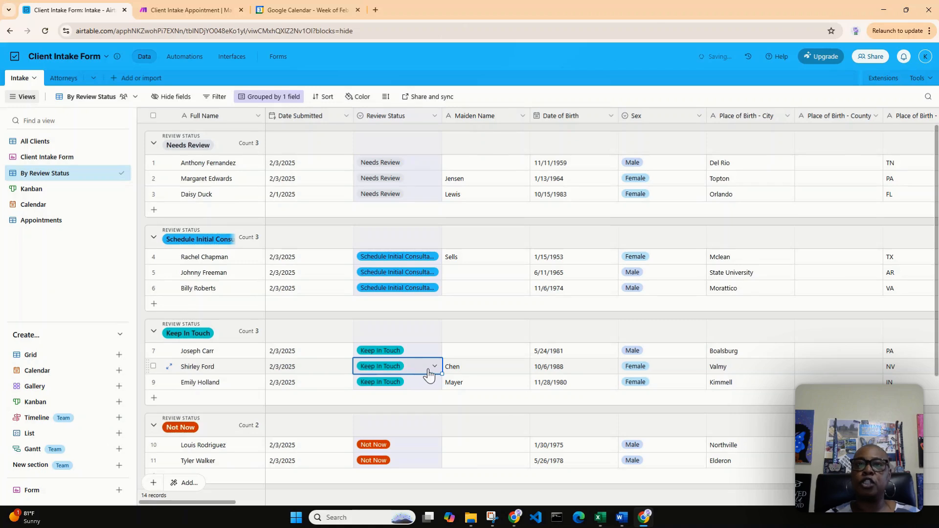
{"action": "left_click", "coordinate": [435, 367]}
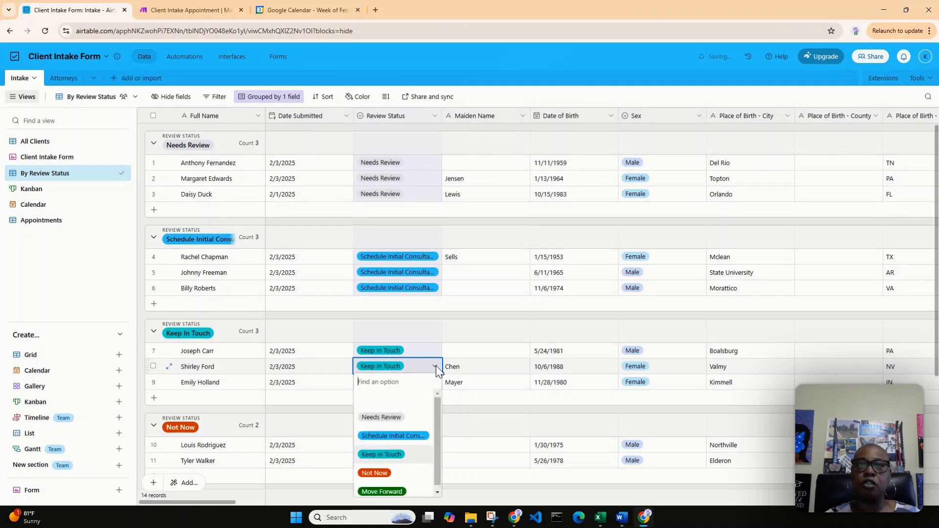
{"action": "left_click", "coordinate": [404, 437]}
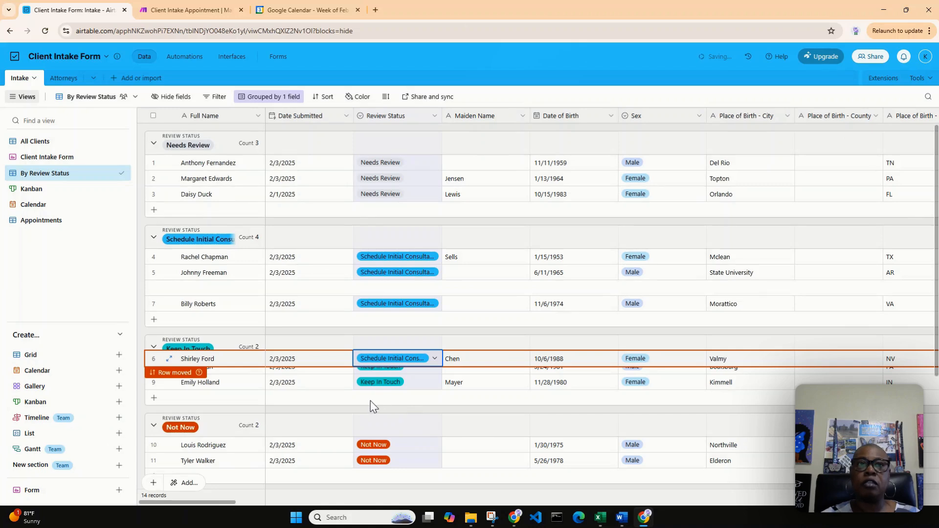
Check the changed client's record in the Appointments view and its Review Status in the All Clients view
{"action": "left_click", "coordinate": [43, 222]}
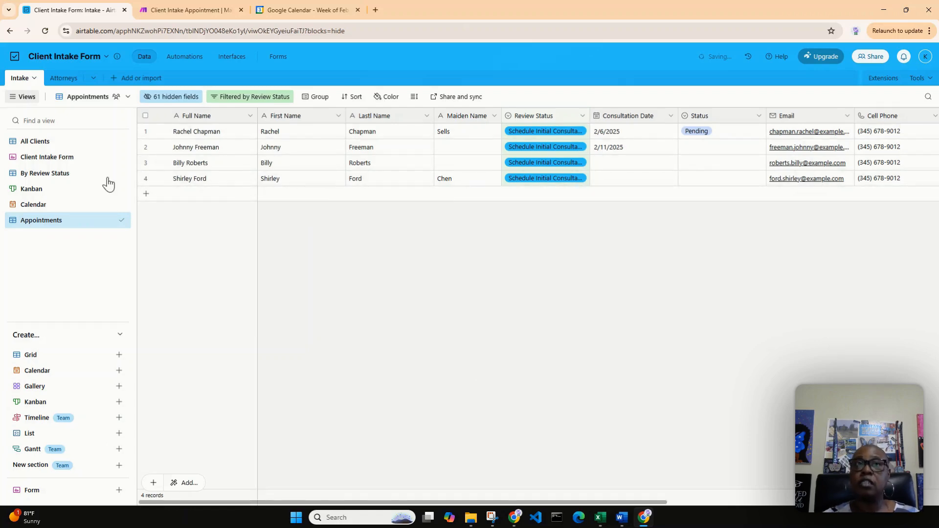
{"action": "left_click", "coordinate": [48, 142]}
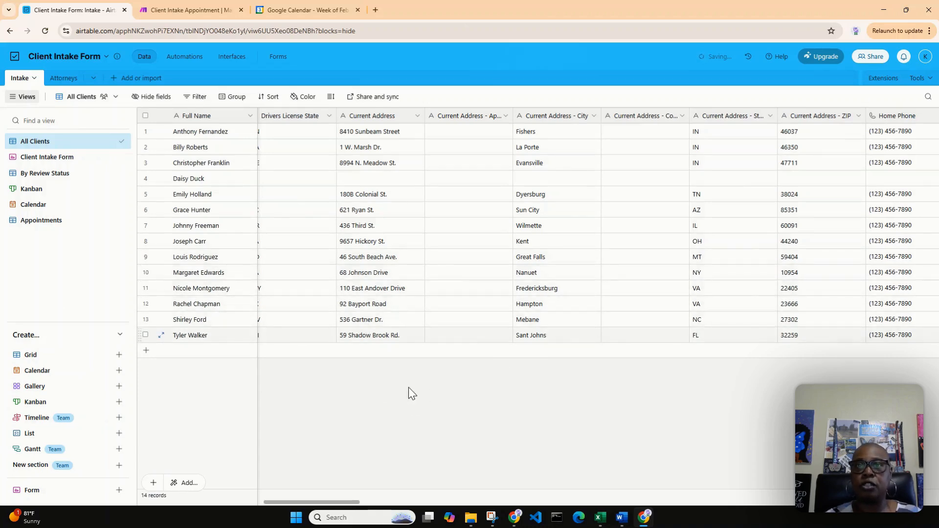
{"action": "left_click", "coordinate": [213, 323]}
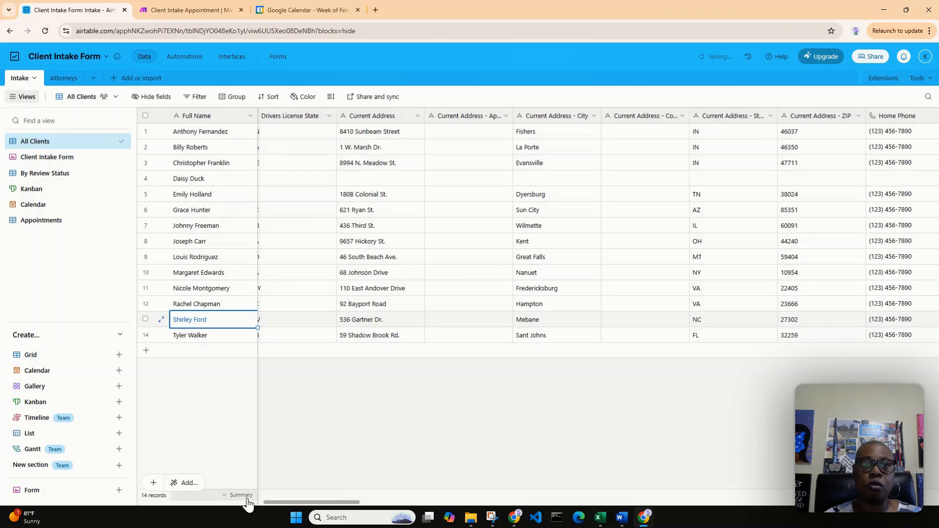
{"action": "left_click_drag", "start_coordinate": [271, 501], "coordinate": [116, 524]}
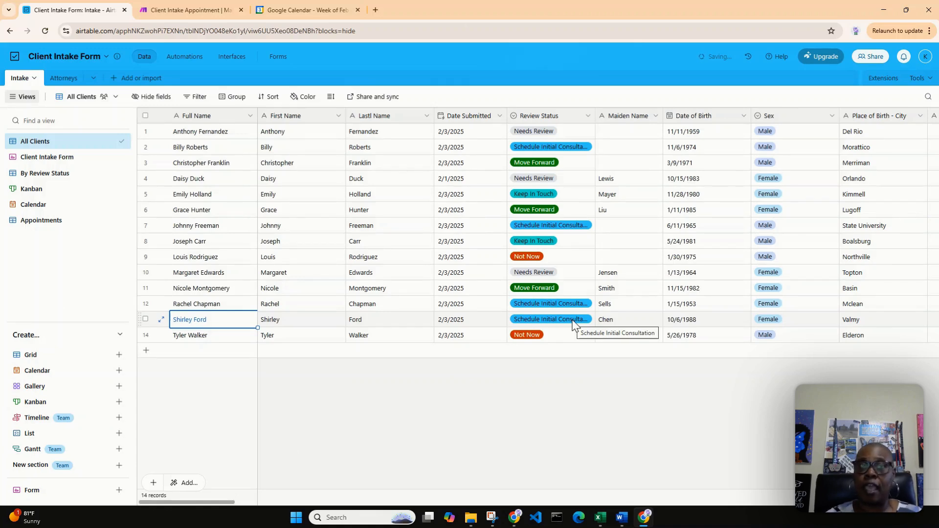
Examine the case type, visit purpose and attorney assignment of the clients in the Appointments view
{"action": "left_click", "coordinate": [50, 221]}
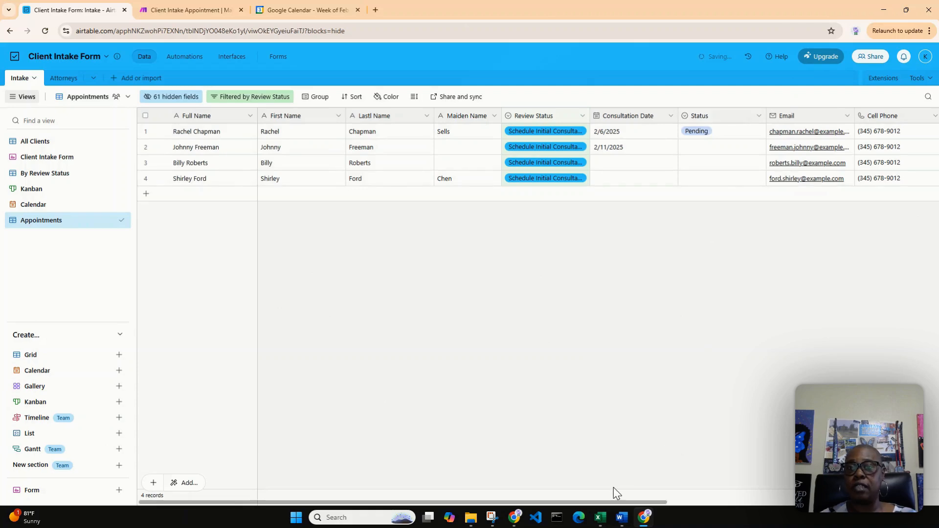
{"action": "left_click_drag", "start_coordinate": [607, 501], "coordinate": [764, 489]}
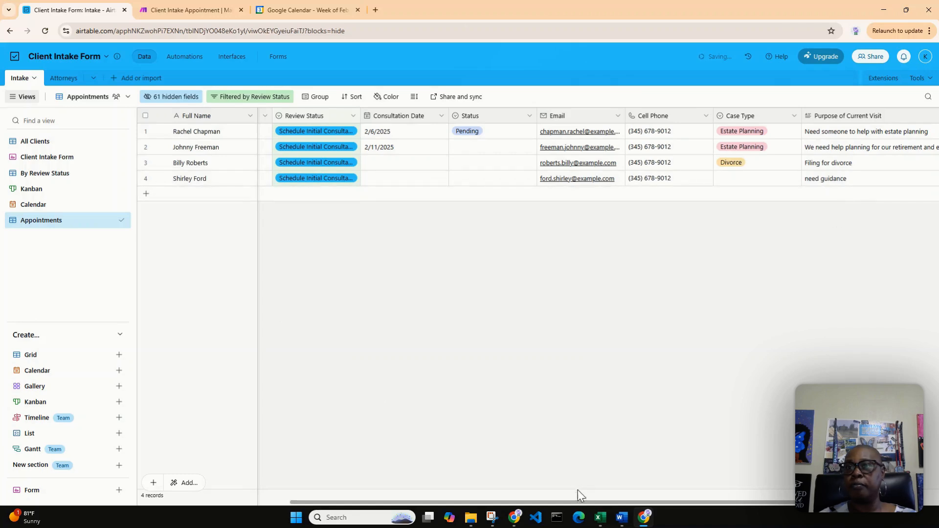
{"action": "left_click_drag", "start_coordinate": [555, 502], "coordinate": [720, 133]}
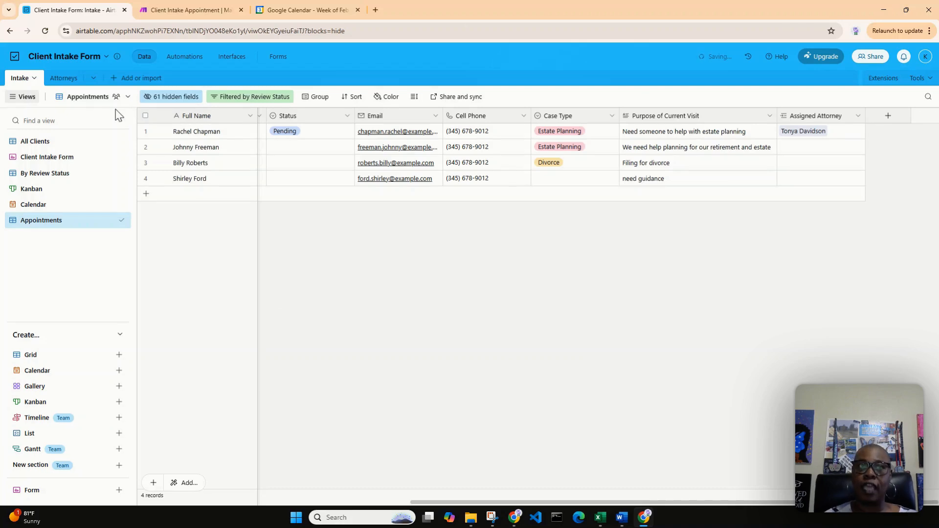
Examine the single-select options of the Practice Area field in the Attorneys table, leaving the field settings unsaved
{"action": "left_click", "coordinate": [61, 81]}
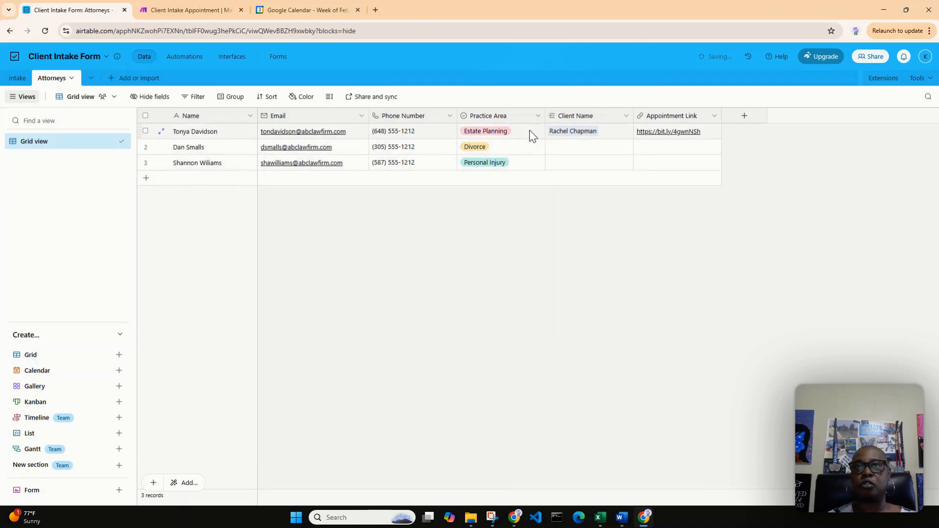
{"action": "left_click", "coordinate": [537, 116]}
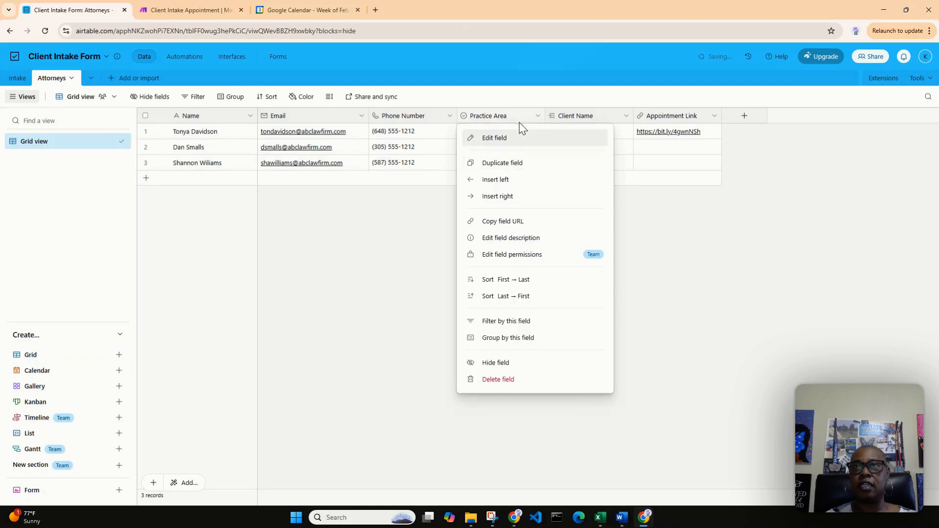
{"action": "left_click", "coordinate": [503, 138]}
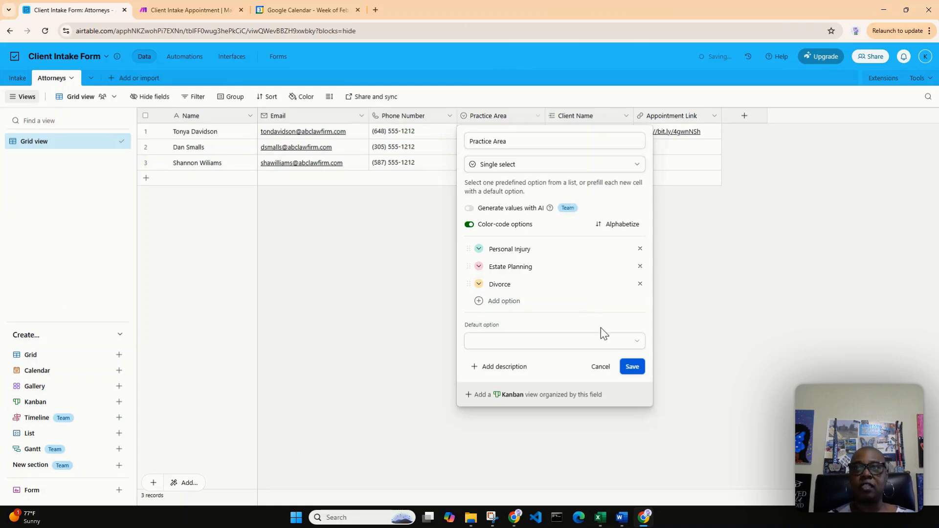
{"action": "left_click", "coordinate": [601, 367]}
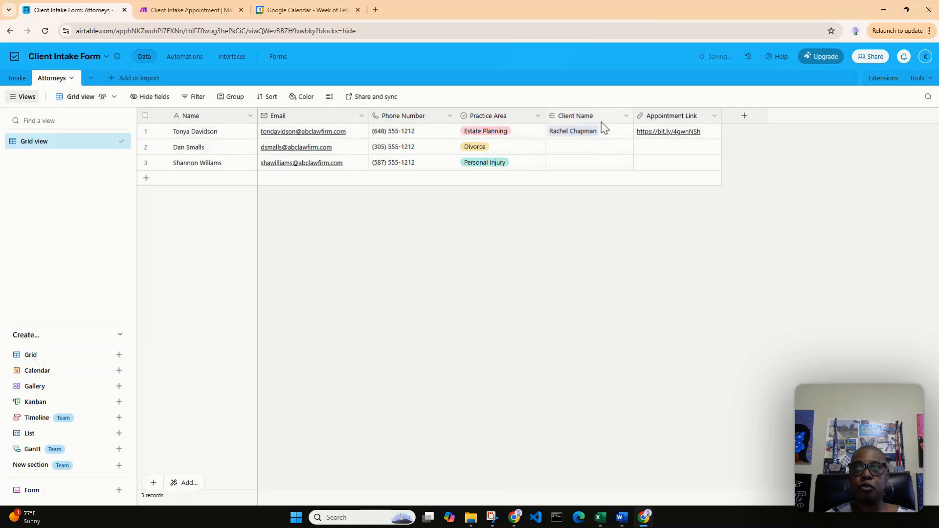
Examine the client records available for linking to the Divorce attorney in the Attorneys table, leaving the Client Name field unassigned
{"action": "left_click", "coordinate": [613, 148]}
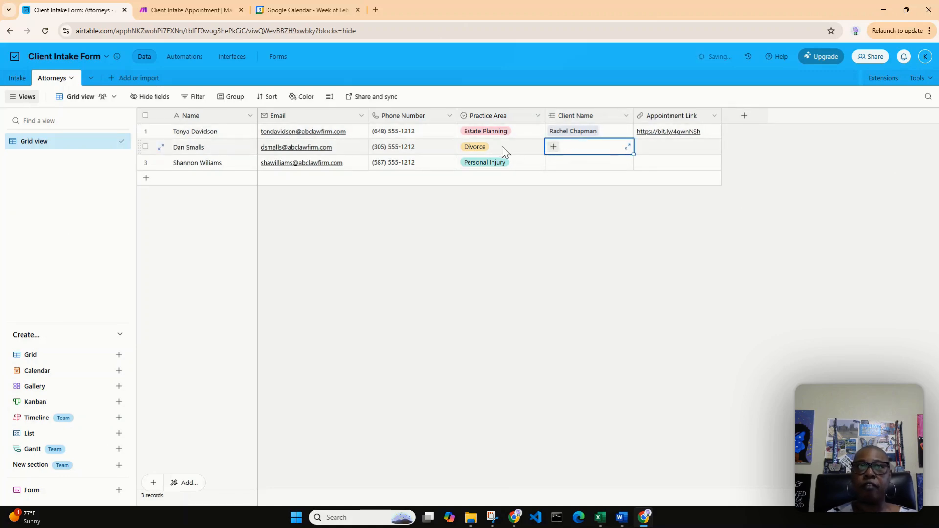
{"action": "left_click", "coordinate": [18, 79]}
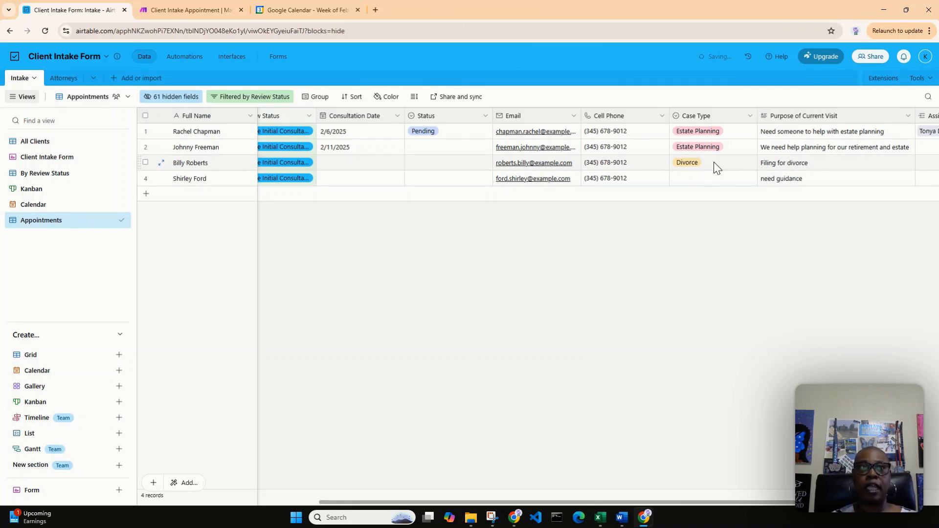
{"action": "left_click", "coordinate": [61, 83]}
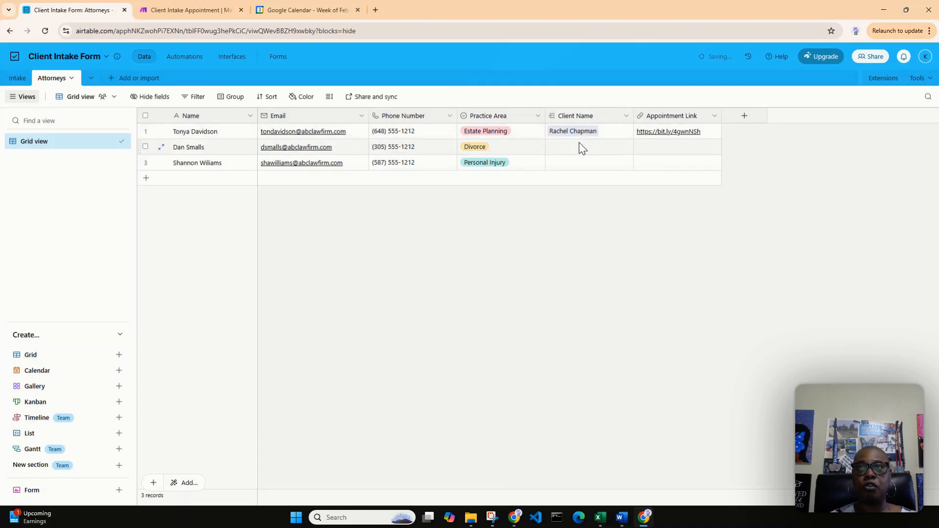
{"action": "left_click", "coordinate": [575, 149]}
{"action": "left_click", "coordinate": [553, 146]}
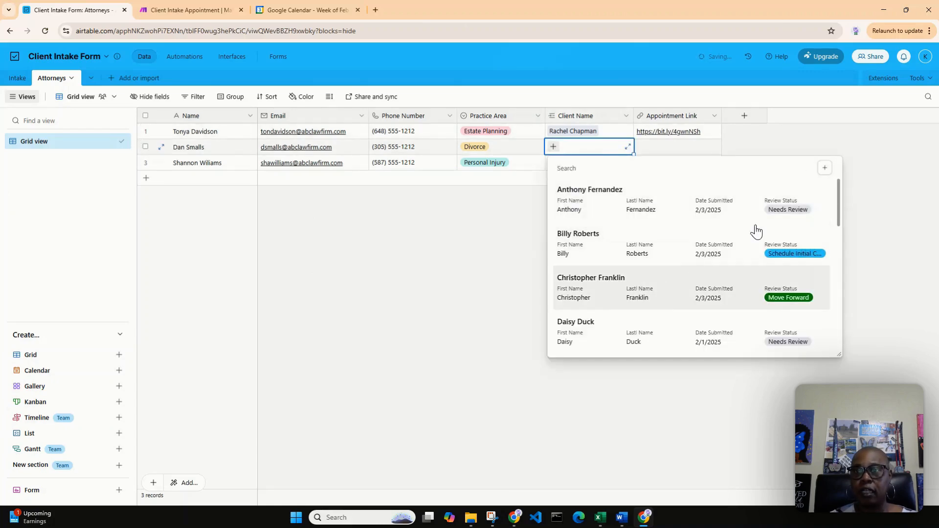
{"action": "left_click_drag", "start_coordinate": [838, 212], "coordinate": [830, 274]}
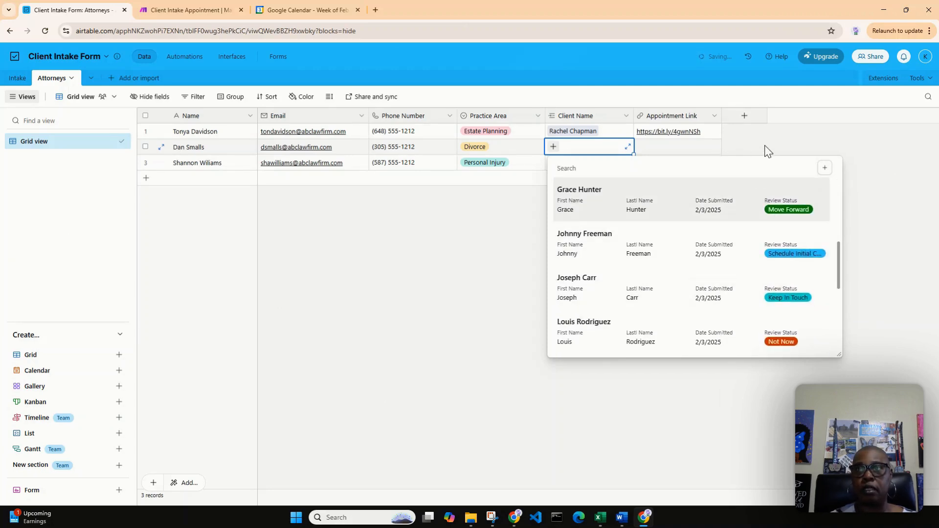
{"action": "left_click", "coordinate": [802, 144]}
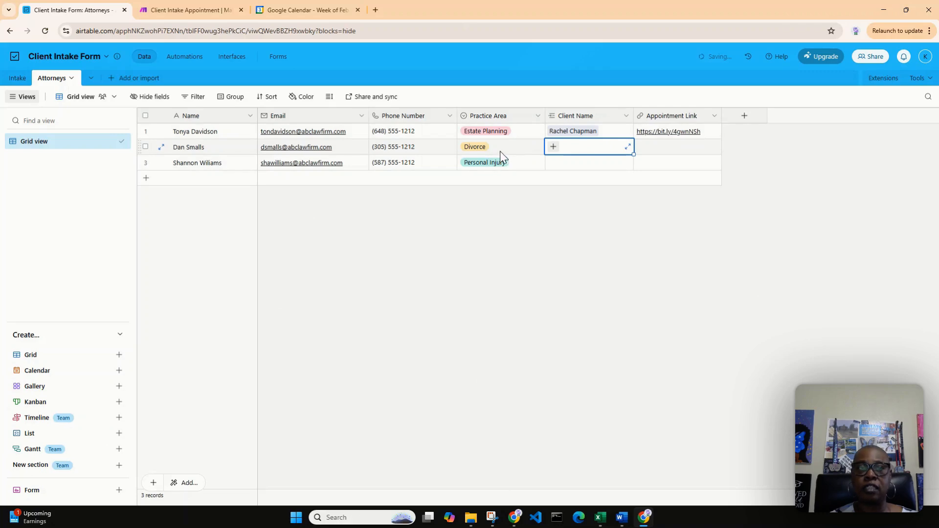
In the Appointments view, assign the Divorce attorney to the client filing for divorce, and check the link in the Attorneys table
{"action": "left_click", "coordinate": [17, 80]}
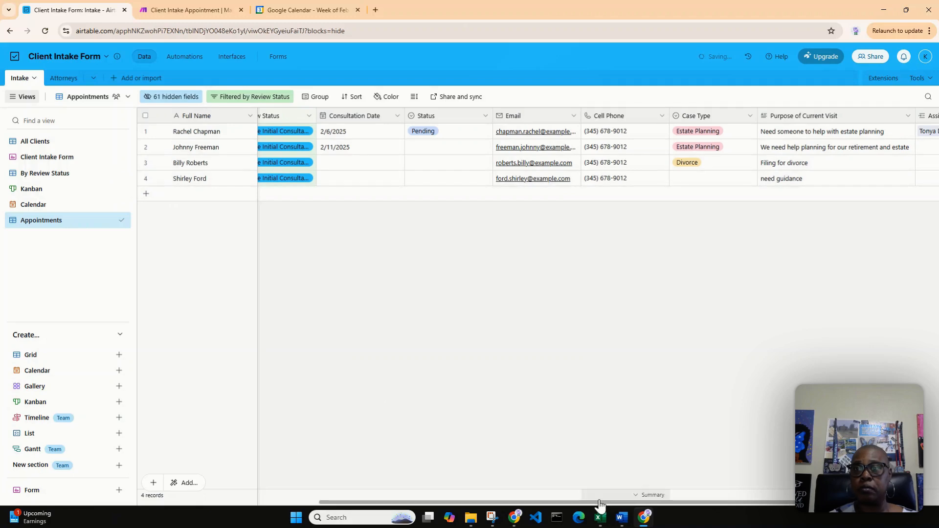
{"action": "left_click_drag", "start_coordinate": [599, 501], "coordinate": [702, 488]}
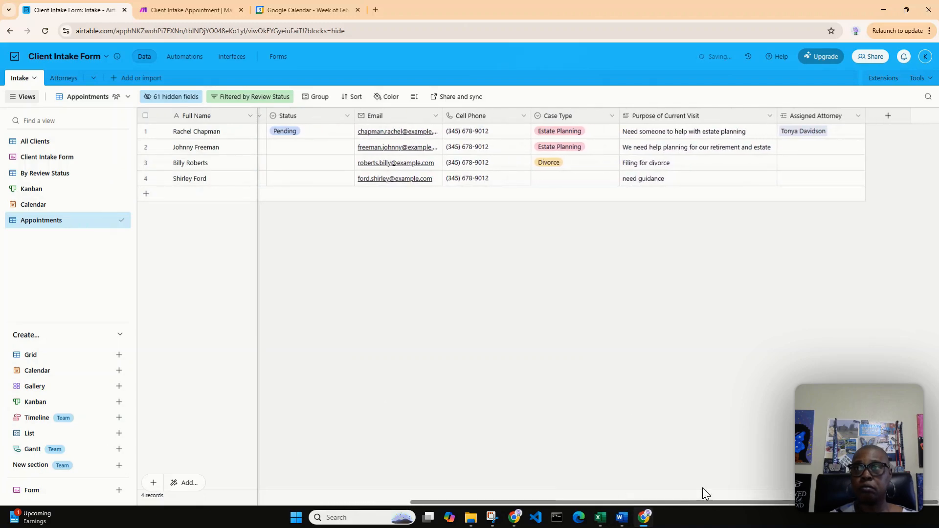
{"action": "left_click", "coordinate": [818, 163]}
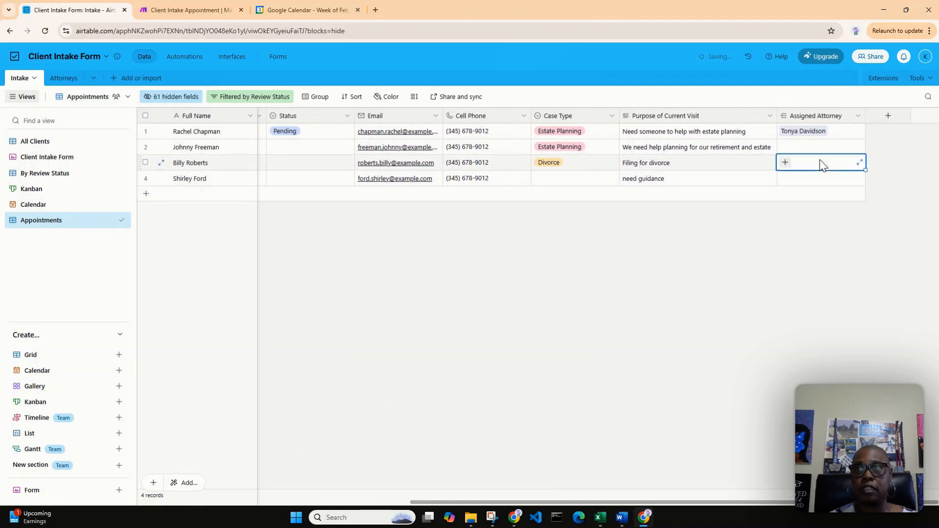
{"action": "left_click", "coordinate": [785, 163]}
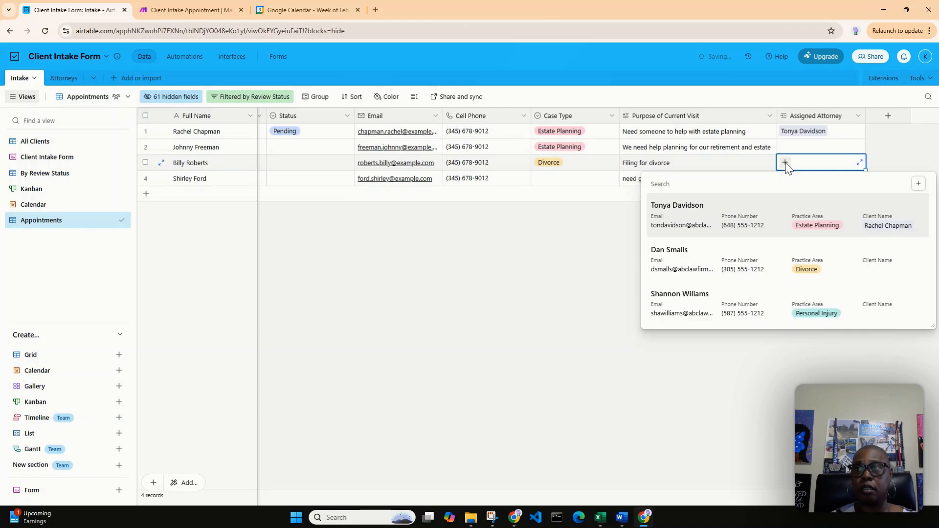
{"action": "left_click", "coordinate": [798, 273]}
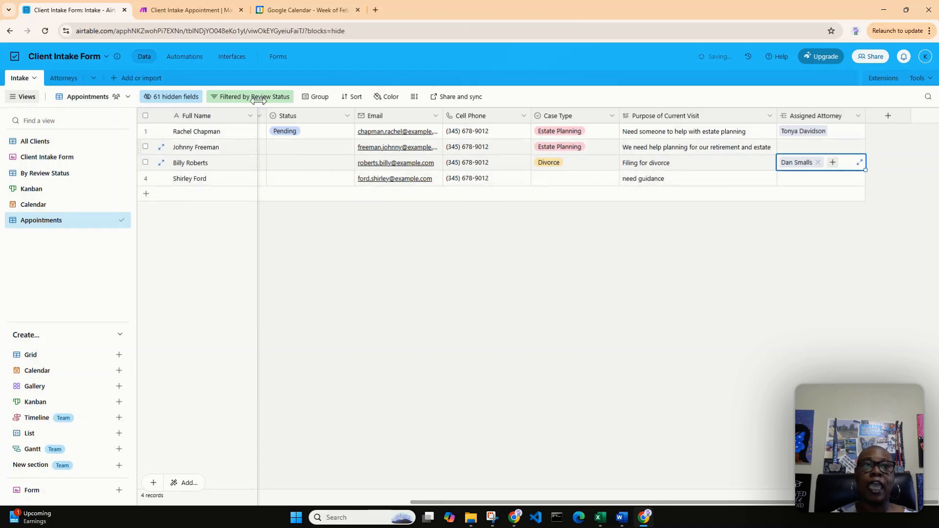
{"action": "left_click", "coordinate": [56, 81]}
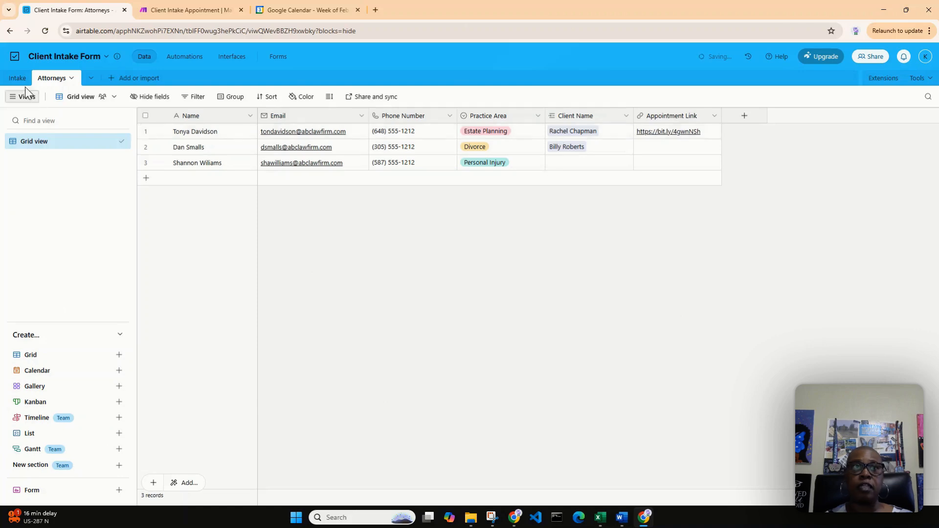
In the Appointments view, assign the Estate Planning attorney to the second client, who needs retirement and estate planning
{"action": "left_click", "coordinate": [8, 81]}
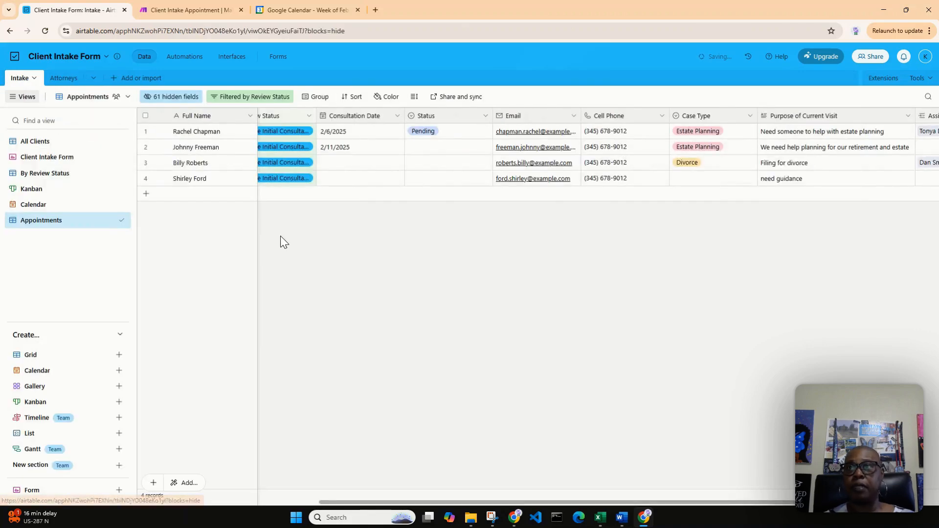
{"action": "left_click_drag", "start_coordinate": [518, 502], "coordinate": [657, 455]}
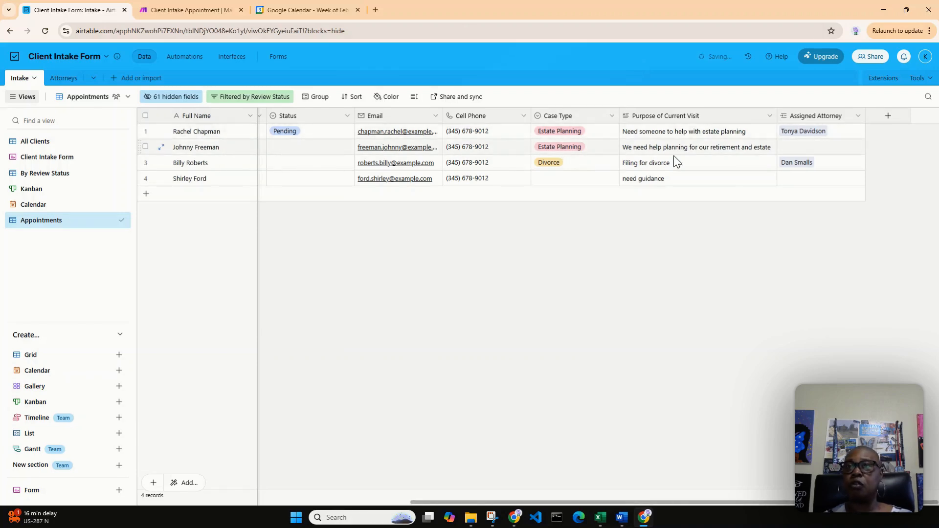
{"action": "left_click", "coordinate": [792, 149]}
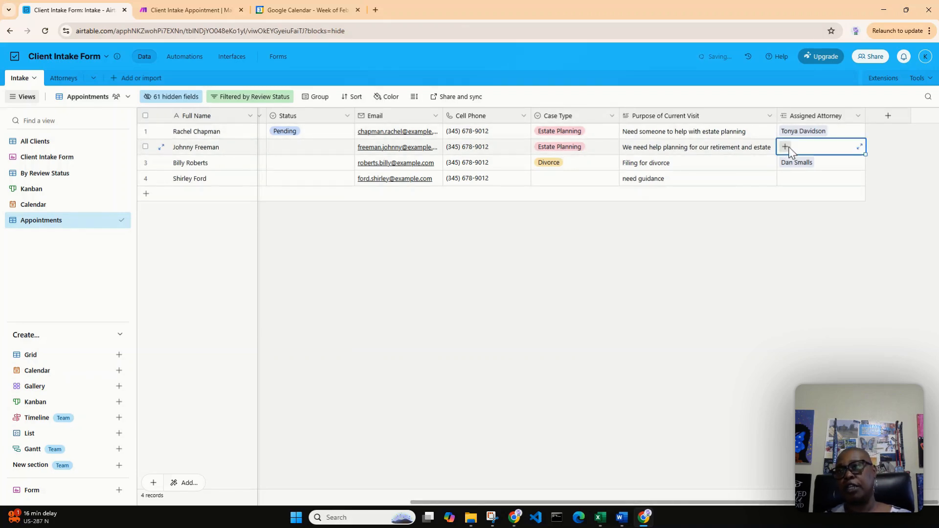
{"action": "left_click", "coordinate": [787, 147]}
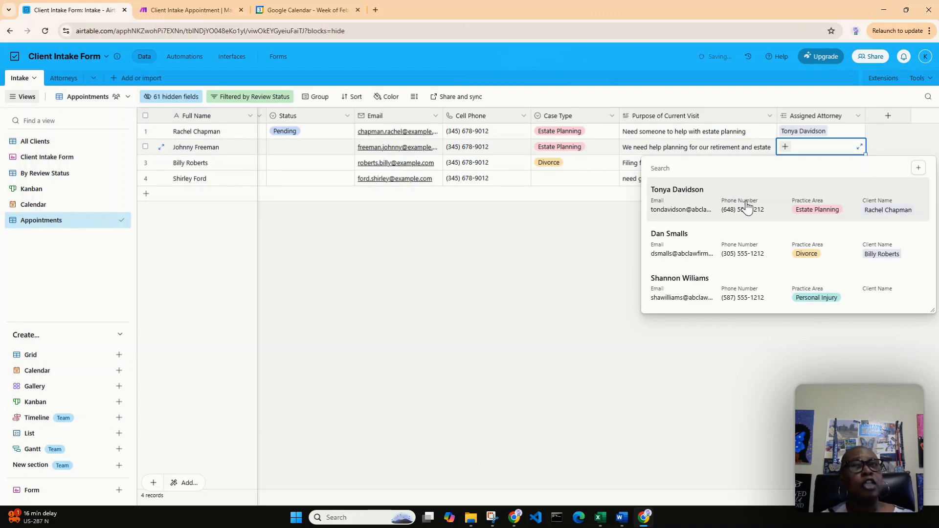
{"action": "left_click", "coordinate": [747, 205]}
{"action": "left_click", "coordinate": [761, 284]}
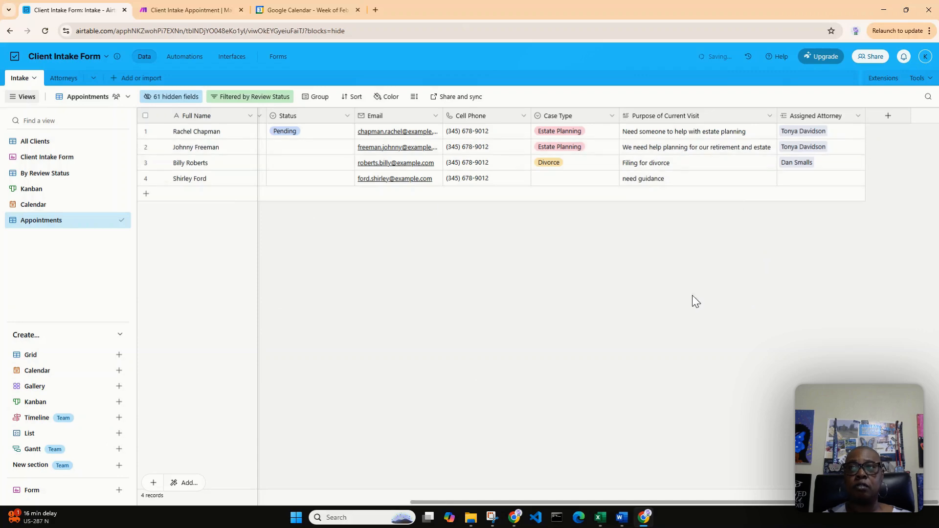
Widen the Client Name column in the Attorneys table to fit both linked clients, and return to the Appointments view's first fields
{"action": "left_click", "coordinate": [56, 81]}
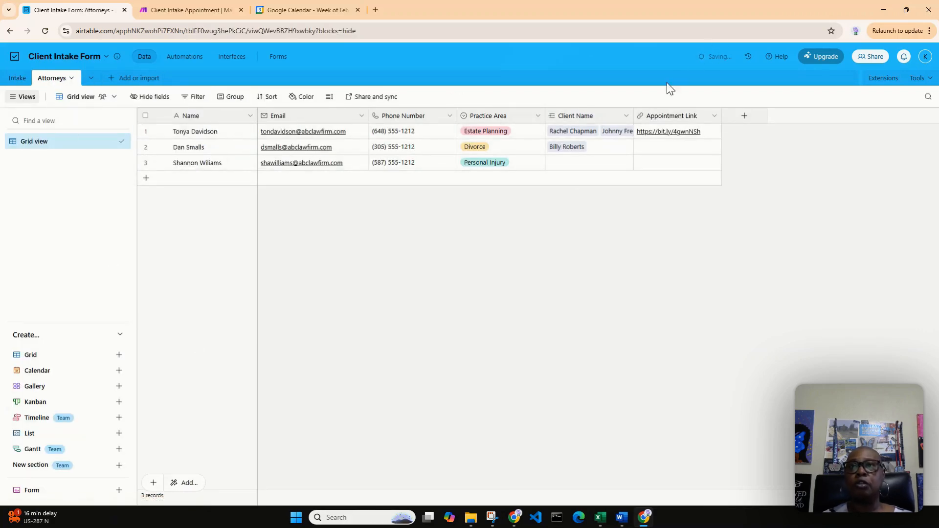
{"action": "left_click_drag", "start_coordinate": [633, 113], "coordinate": [657, 114]}
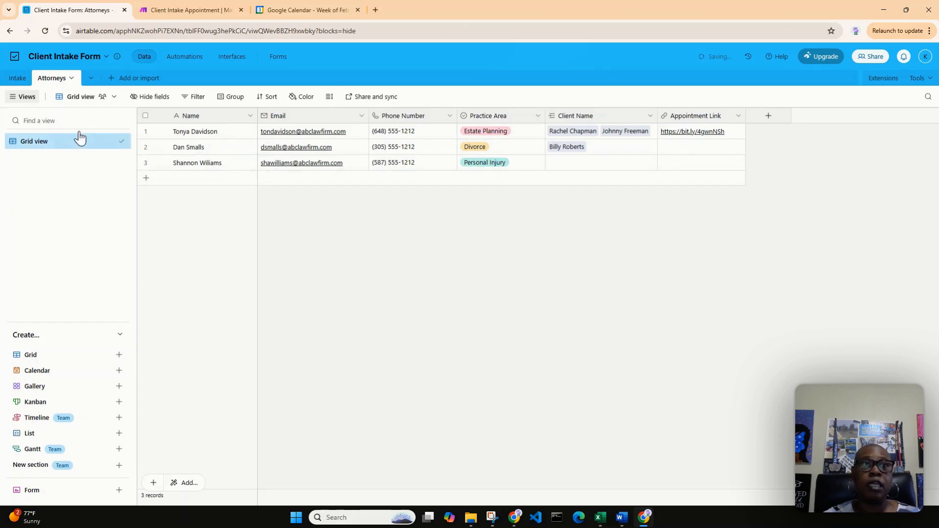
{"action": "left_click", "coordinate": [17, 79]}
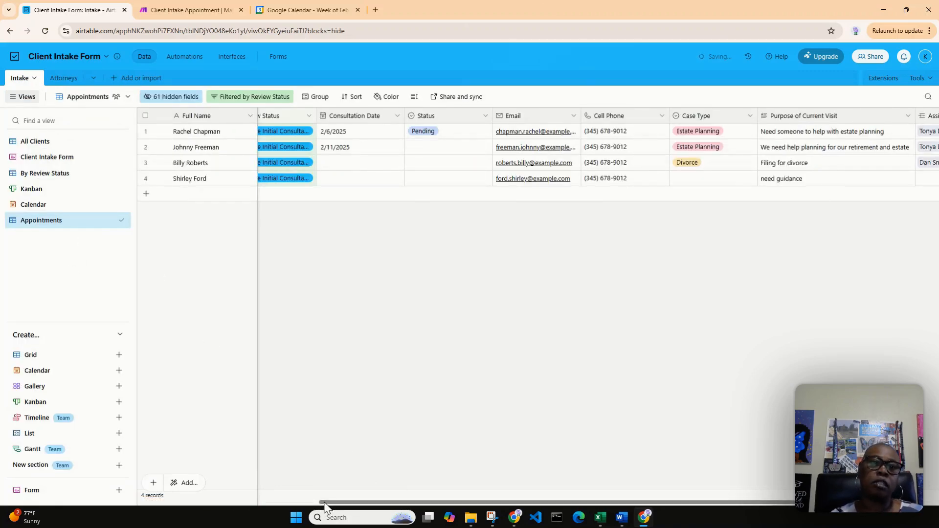
{"action": "left_click_drag", "start_coordinate": [325, 502], "coordinate": [144, 502]}
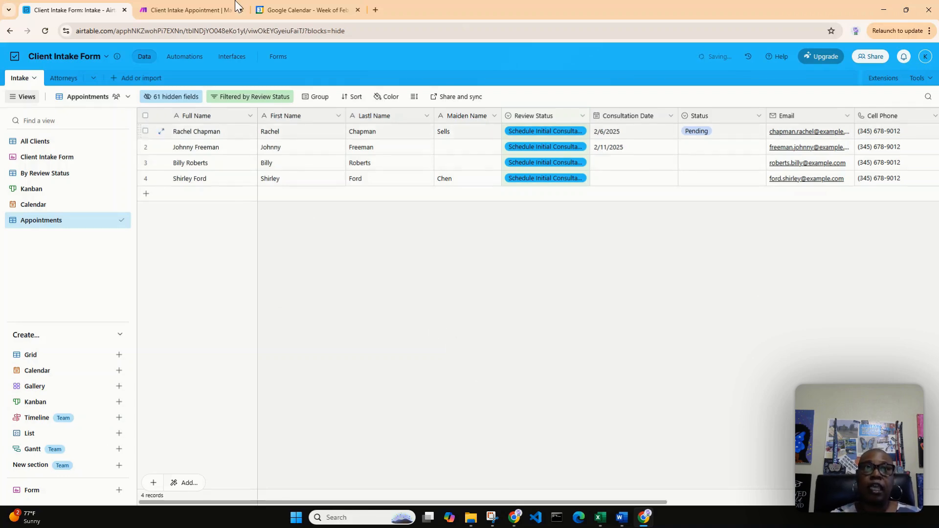
Switch to the Client Intake Appointment scenario in Make and auto-align its modules
{"action": "left_click", "coordinate": [209, 7]}
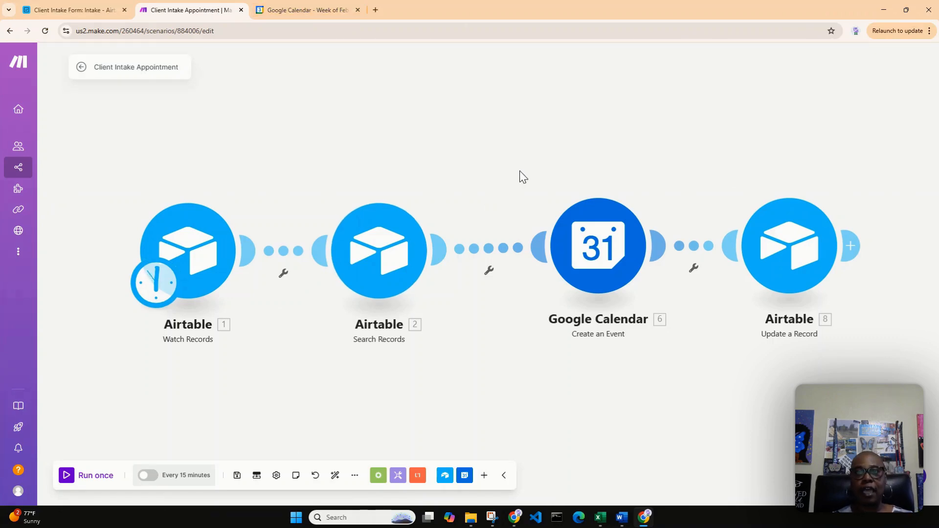
{"action": "left_click_drag", "start_coordinate": [545, 164], "coordinate": [518, 155]}
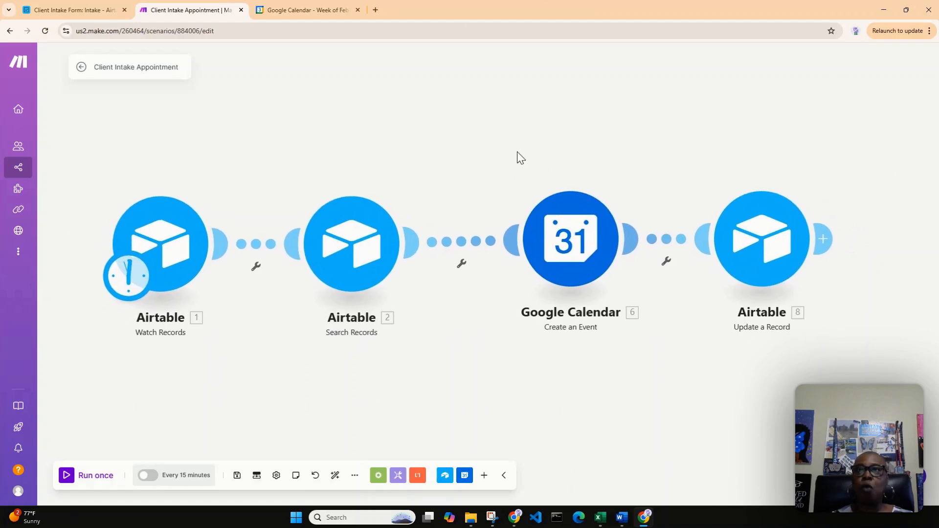
{"action": "left_click", "coordinate": [335, 480]}
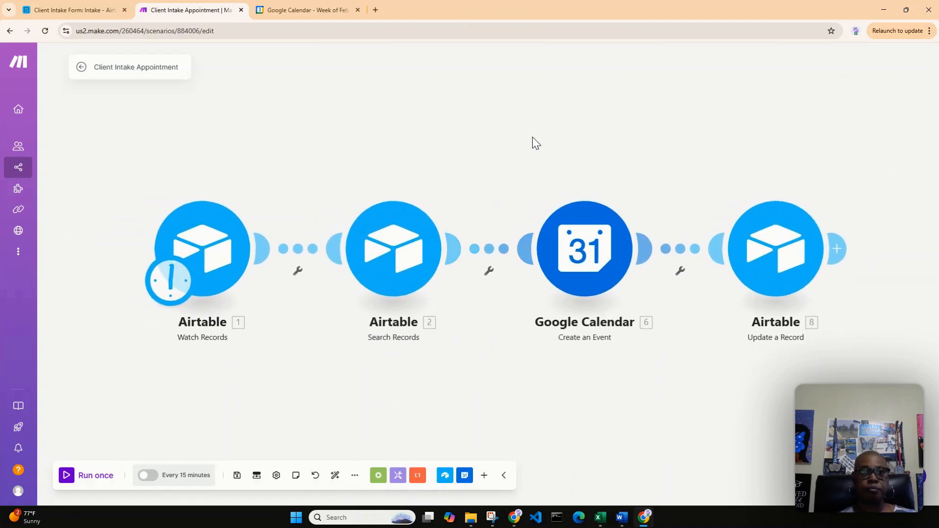
{"action": "left_click_drag", "start_coordinate": [532, 142], "coordinate": [466, 151]}
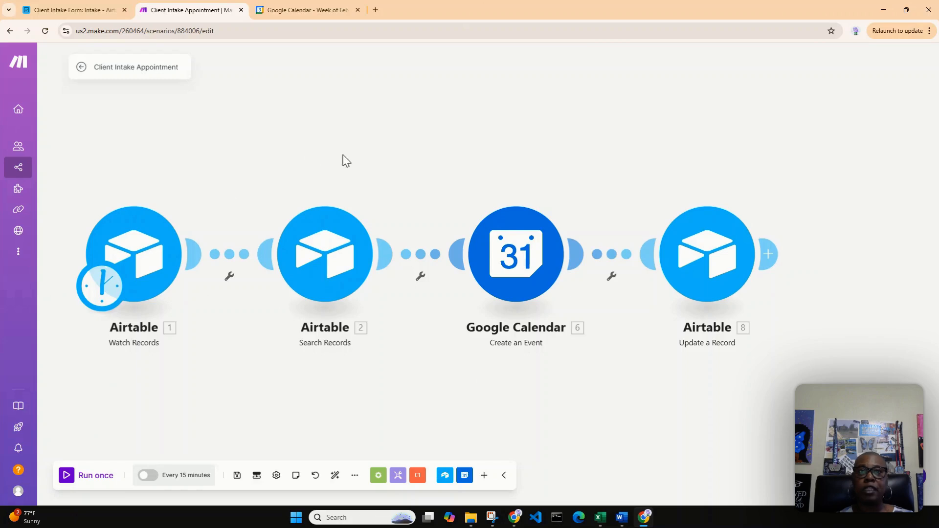
{"action": "mouse_move", "coordinate": [344, 156]}
{"action": "left_mouse_down"}
{"action": "mouse_move", "coordinate": [349, 137]}
{"action": "mouse_move", "coordinate": [334, 127]}
{"action": "mouse_move", "coordinate": [344, 131]}
{"action": "mouse_move", "coordinate": [341, 147]}
{"action": "left_mouse_up"}
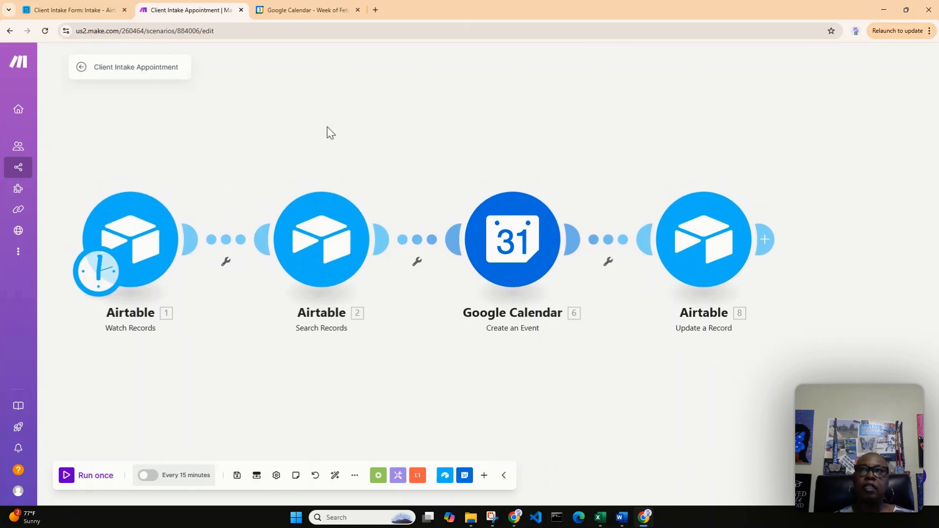
Open the Watch Records module's settings and compare its base, table and trigger field with the Airtable base
{"action": "left_click", "coordinate": [127, 249]}
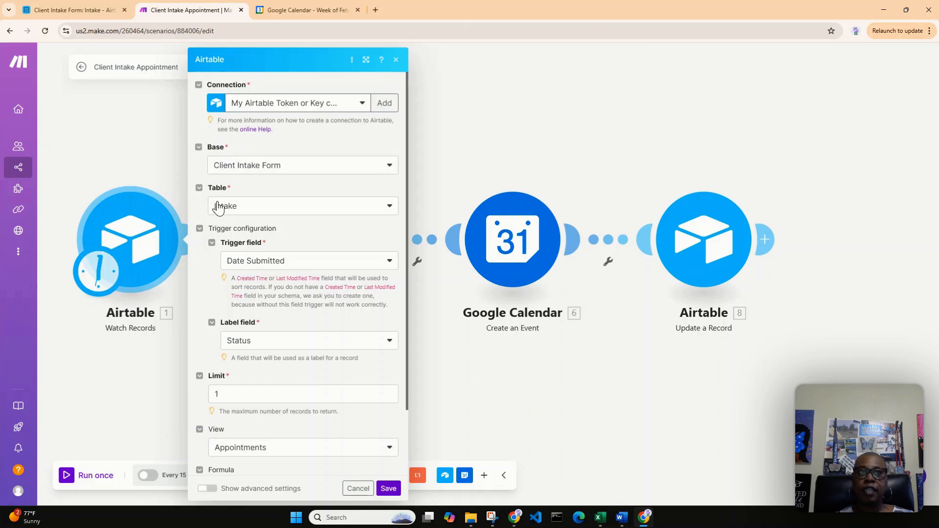
{"action": "left_click", "coordinate": [82, 6]}
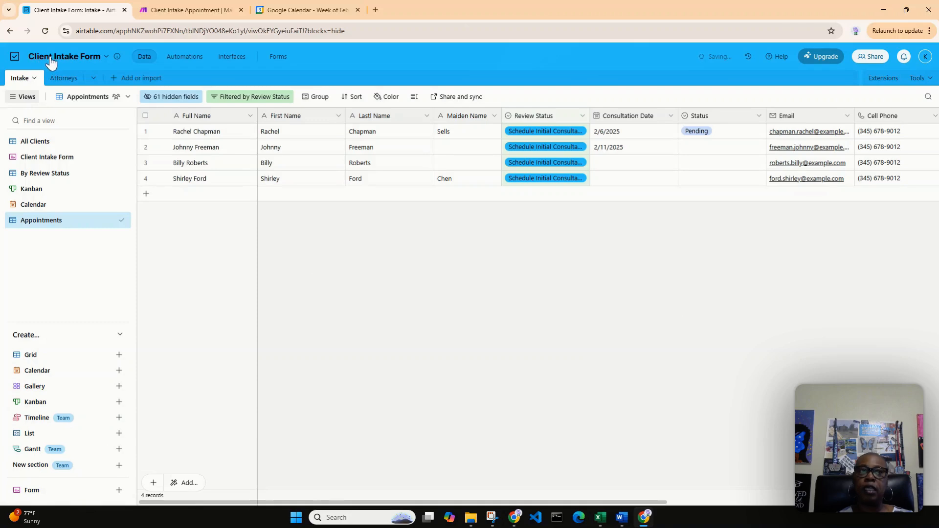
{"action": "left_click", "coordinate": [178, 10]}
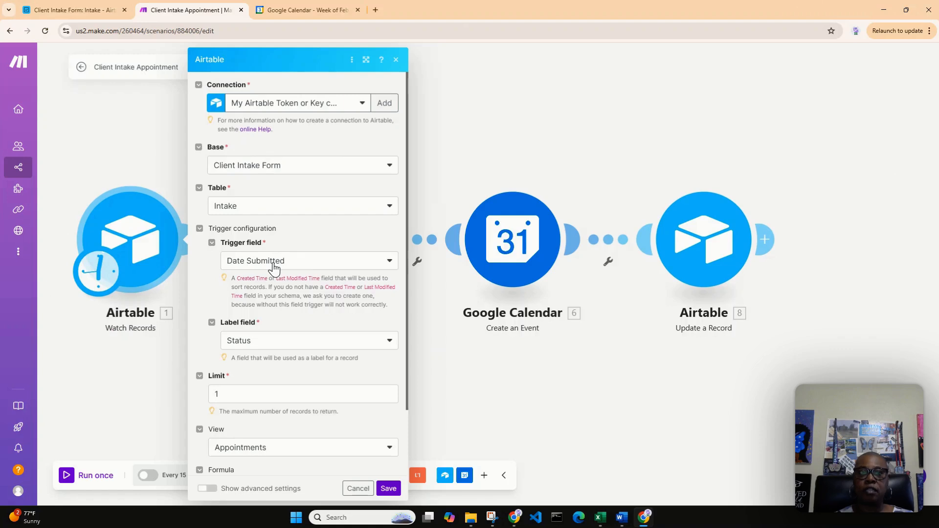
{"action": "scroll", "coordinate": [274, 281], "scroll_direction": "down", "scroll_amount": 1}
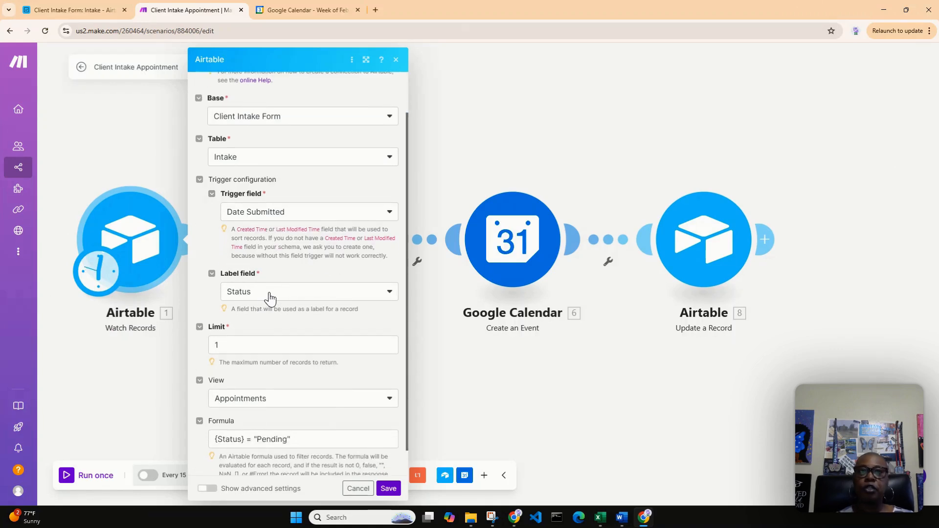
Compare the Watch Records module's label field, view and formula with the Status field and Appointments view in Airtable
{"action": "left_click", "coordinate": [91, 15]}
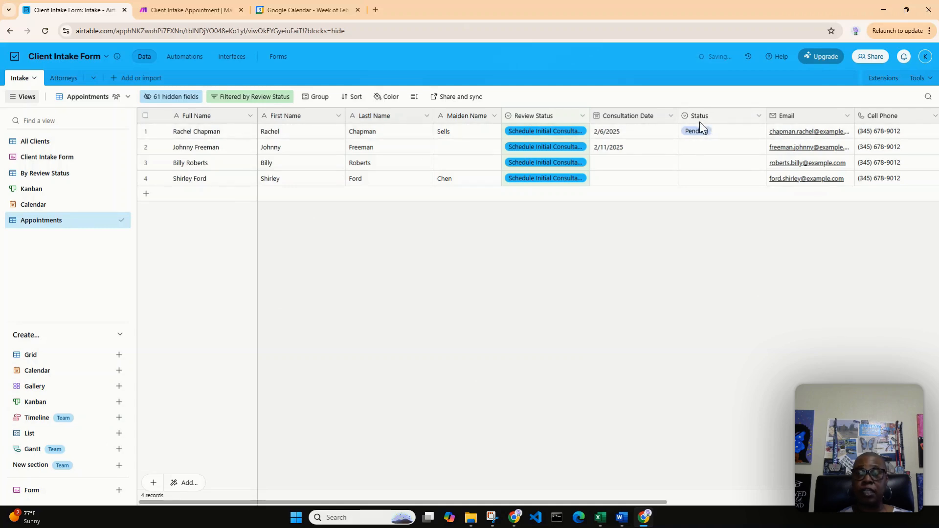
{"action": "left_click", "coordinate": [163, 10]}
{"action": "scroll", "coordinate": [304, 259], "scroll_direction": "down", "scroll_amount": 1}
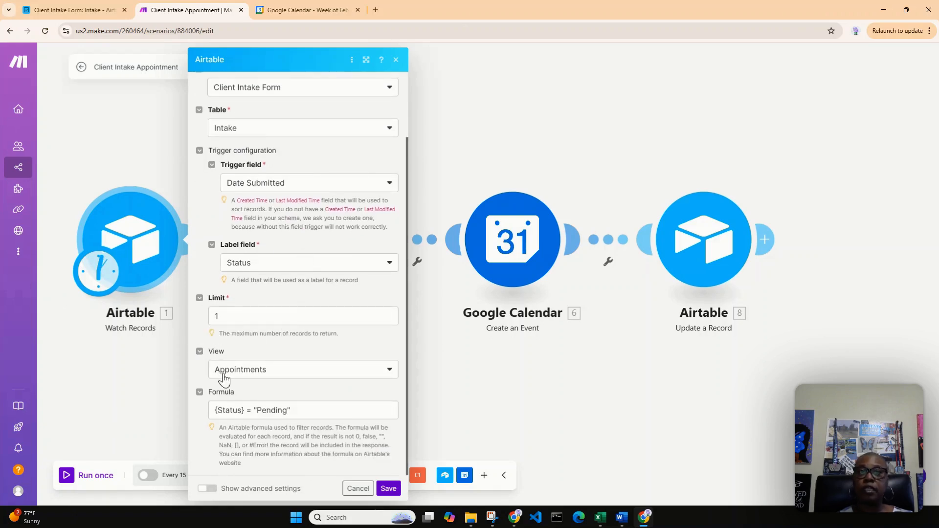
{"action": "left_click", "coordinate": [72, 10]}
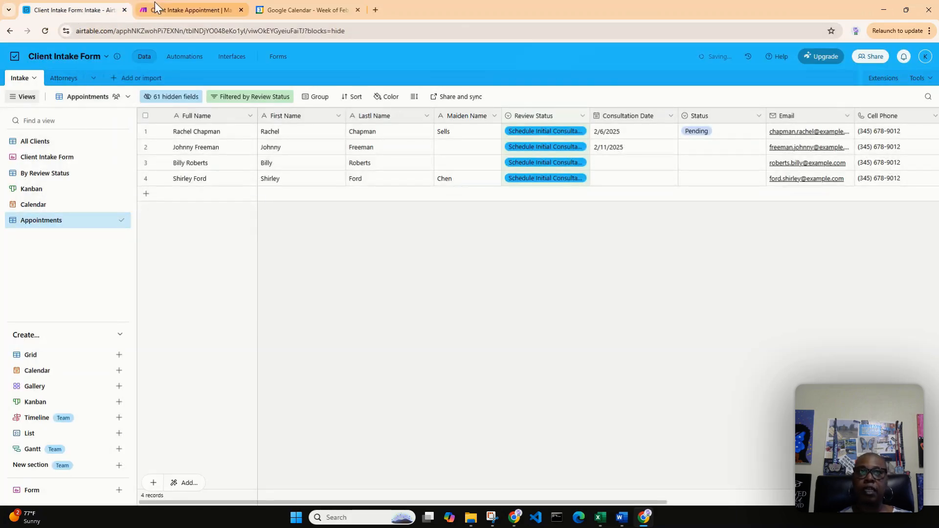
{"action": "left_click", "coordinate": [187, 5]}
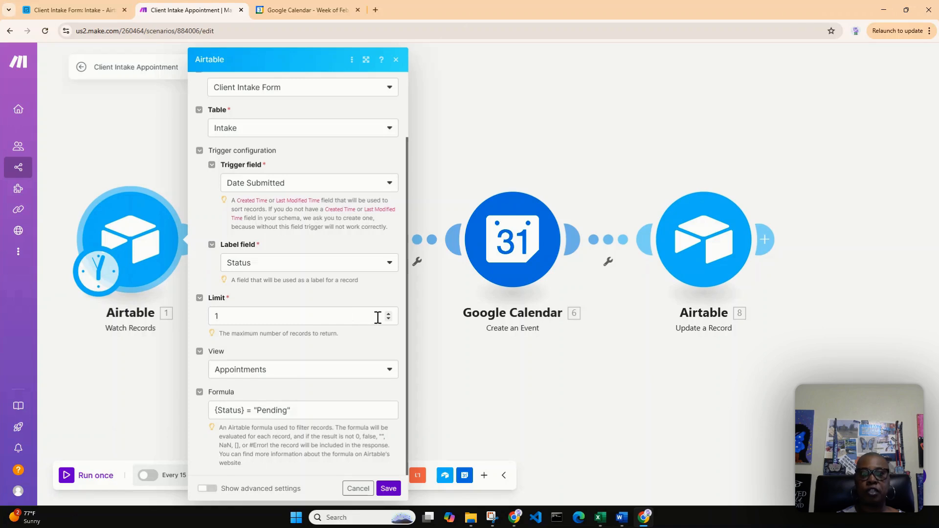
{"action": "mouse_move", "coordinate": [408, 365]}
{"action": "left_mouse_down"}
{"action": "mouse_move", "coordinate": [410, 328]}
{"action": "mouse_move", "coordinate": [406, 356]}
{"action": "left_mouse_up"}
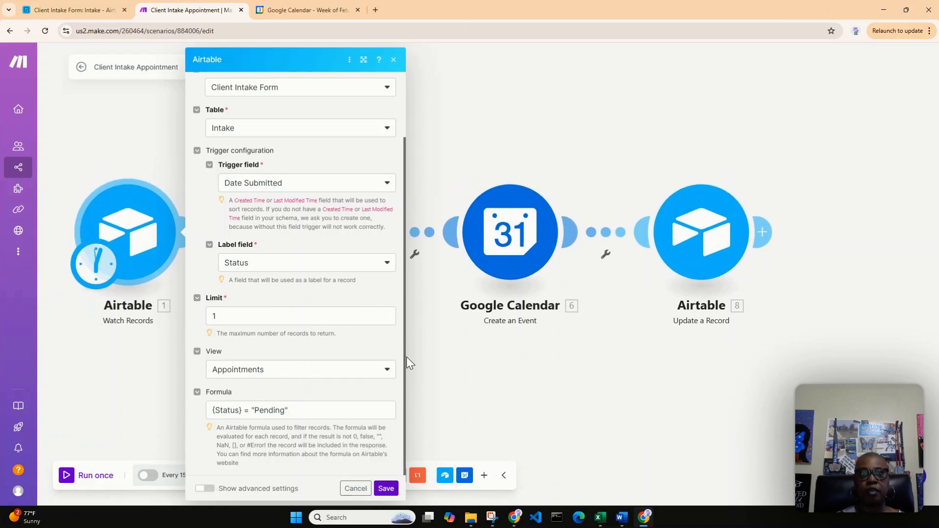
Close the Watch Records settings and review the Search Records module's base, table, view, output fields and limit
{"action": "left_click", "coordinate": [393, 59]}
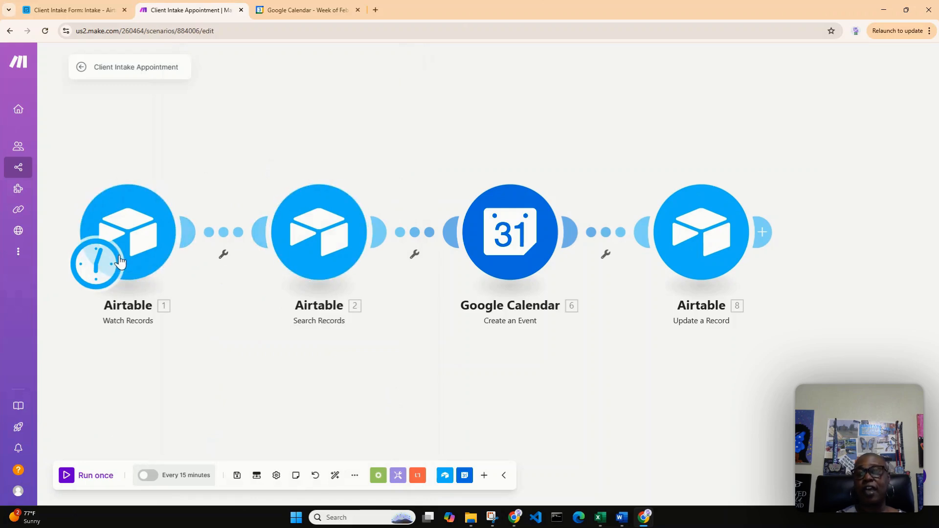
{"action": "left_click", "coordinate": [314, 241]}
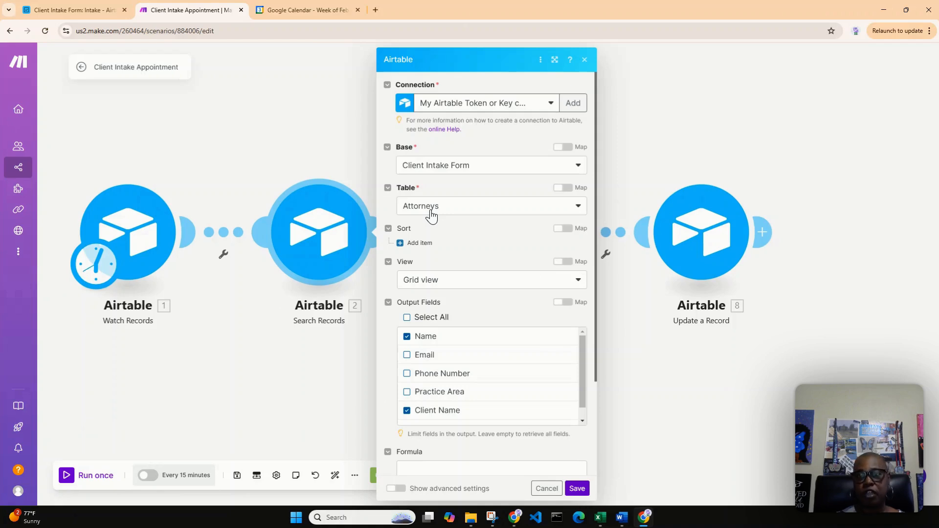
{"action": "scroll", "coordinate": [465, 264], "scroll_direction": "down", "scroll_amount": 2}
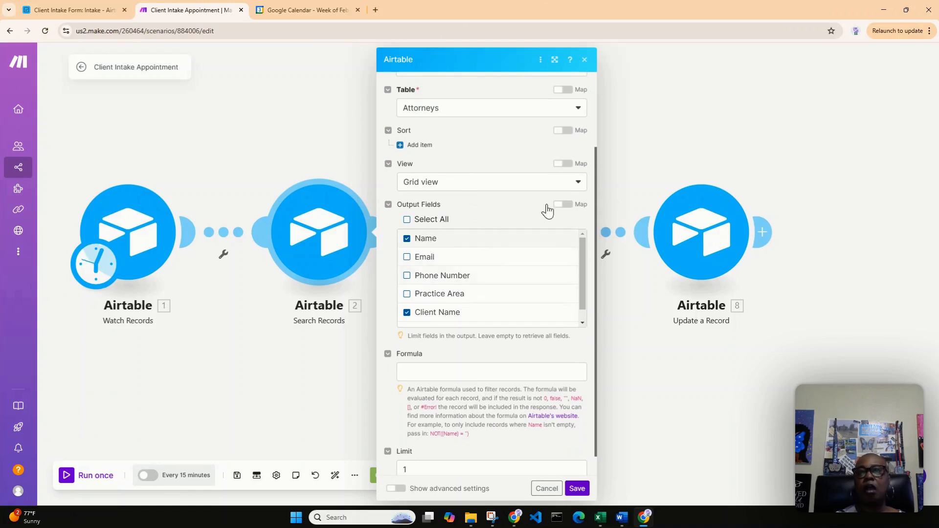
{"action": "scroll", "coordinate": [479, 210], "scroll_direction": "up", "scroll_amount": 2}
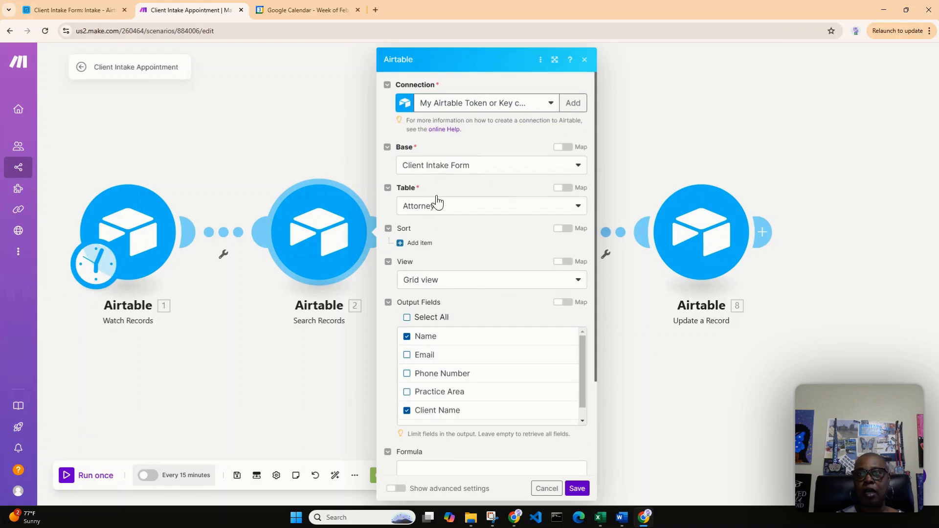
{"action": "scroll", "coordinate": [476, 249], "scroll_direction": "down", "scroll_amount": 2}
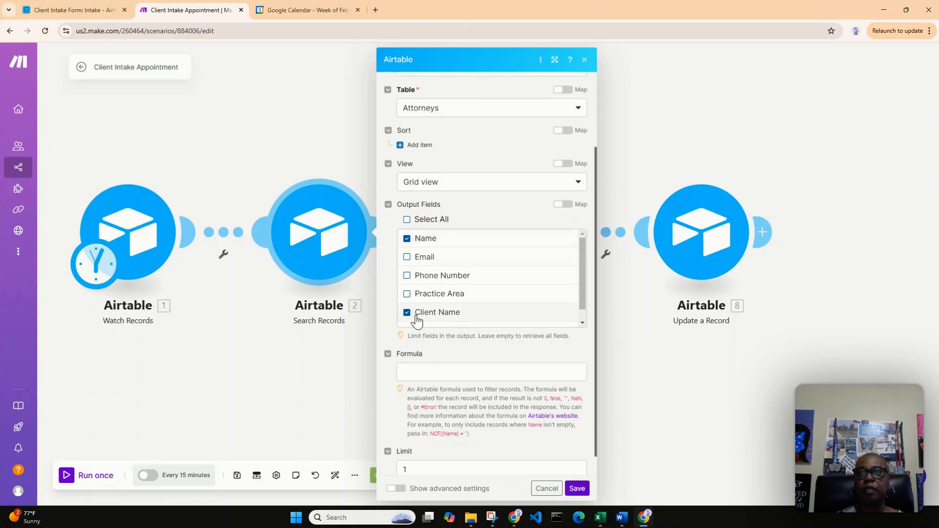
{"action": "left_click_drag", "start_coordinate": [586, 283], "coordinate": [577, 312]}
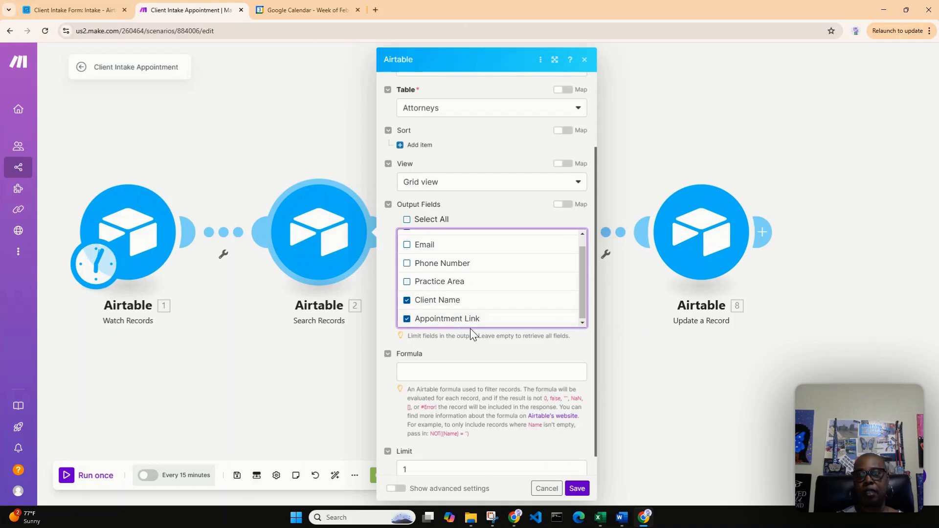
{"action": "scroll", "coordinate": [501, 361], "scroll_direction": "down", "scroll_amount": 1}
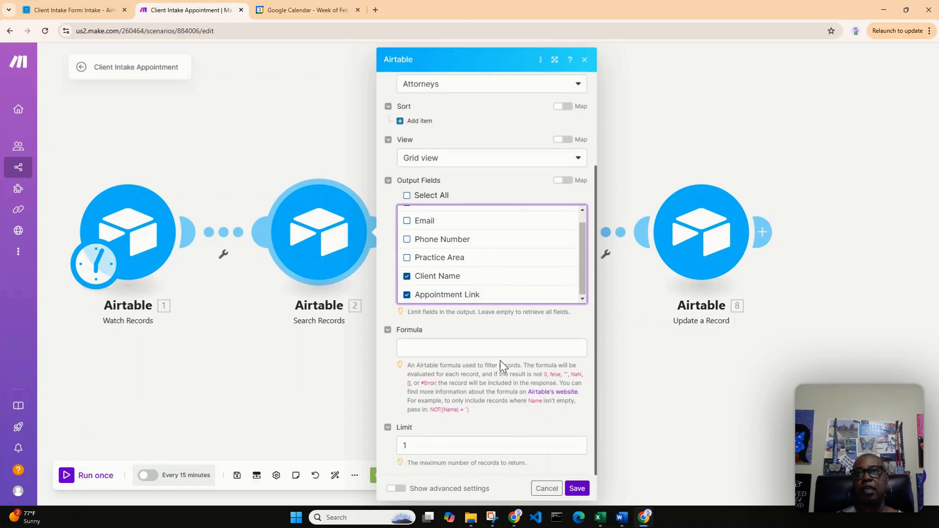
{"action": "left_click", "coordinate": [414, 446]}
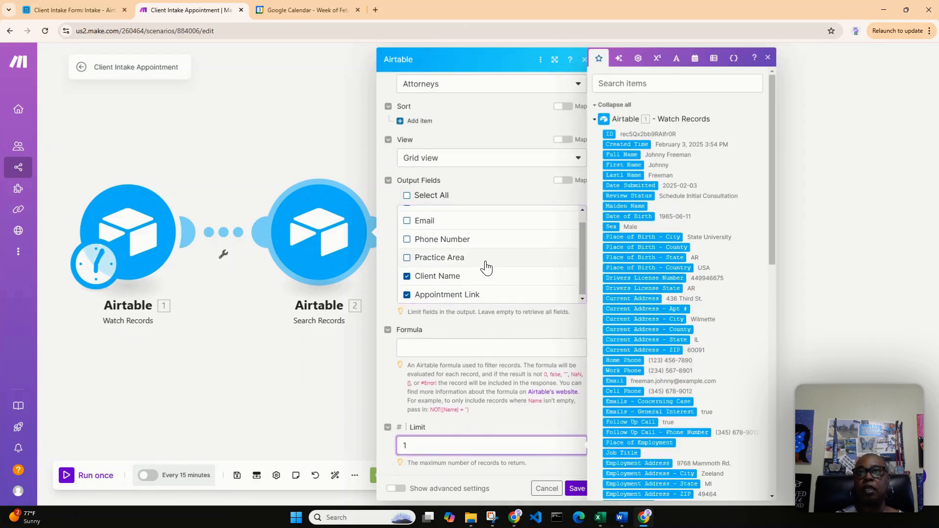
{"action": "scroll", "coordinate": [482, 288], "scroll_direction": "up", "scroll_amount": 1}
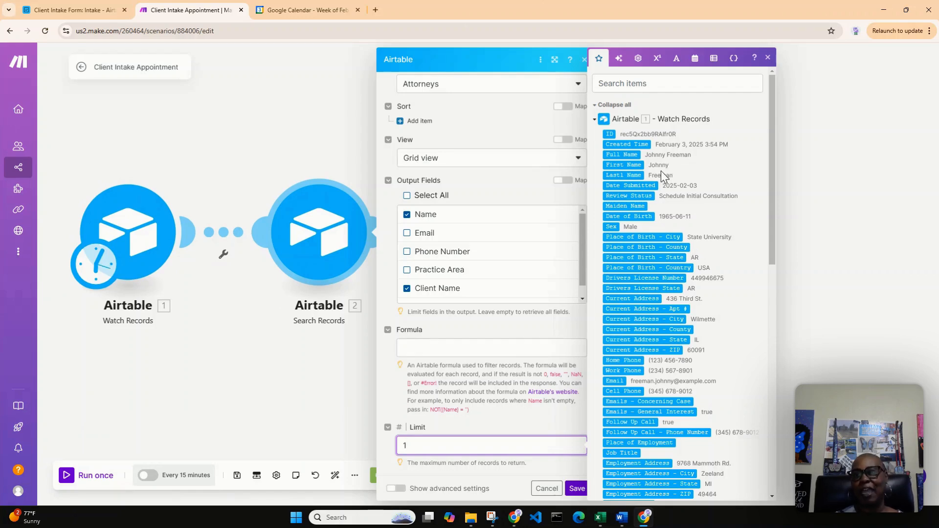
Compare the Search Records module's table options with the Intake and Attorneys tables in the Airtable base
{"action": "left_click", "coordinate": [43, 9]}
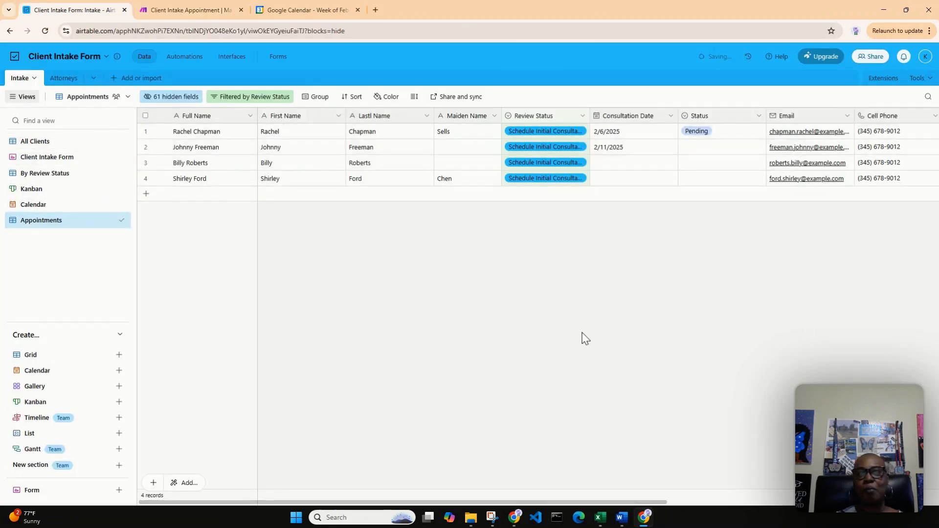
{"action": "left_click", "coordinate": [197, 11]}
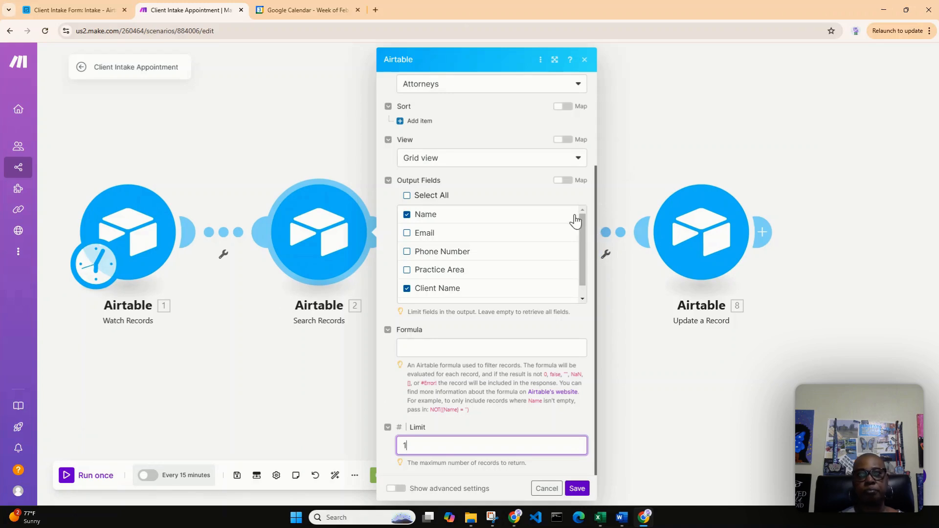
{"action": "scroll", "coordinate": [576, 219], "scroll_direction": "up", "scroll_amount": 3}
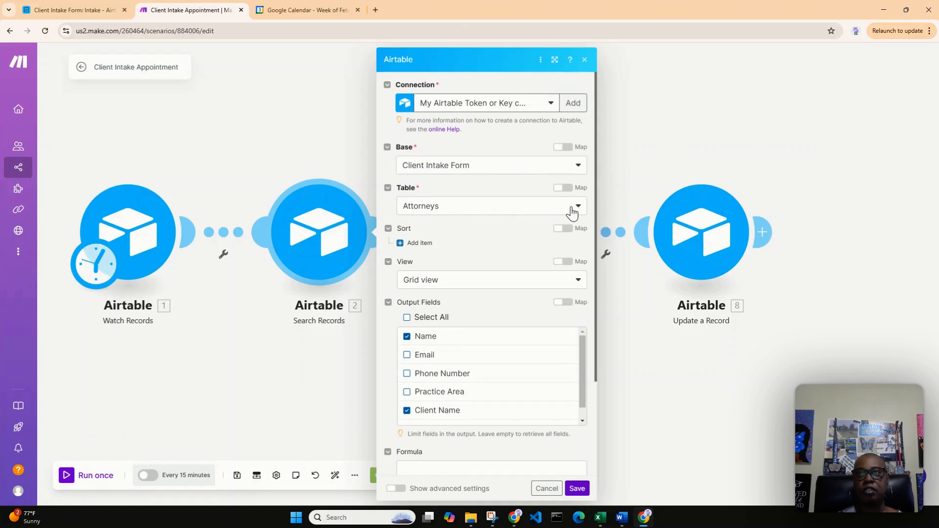
{"action": "left_click", "coordinate": [576, 210]}
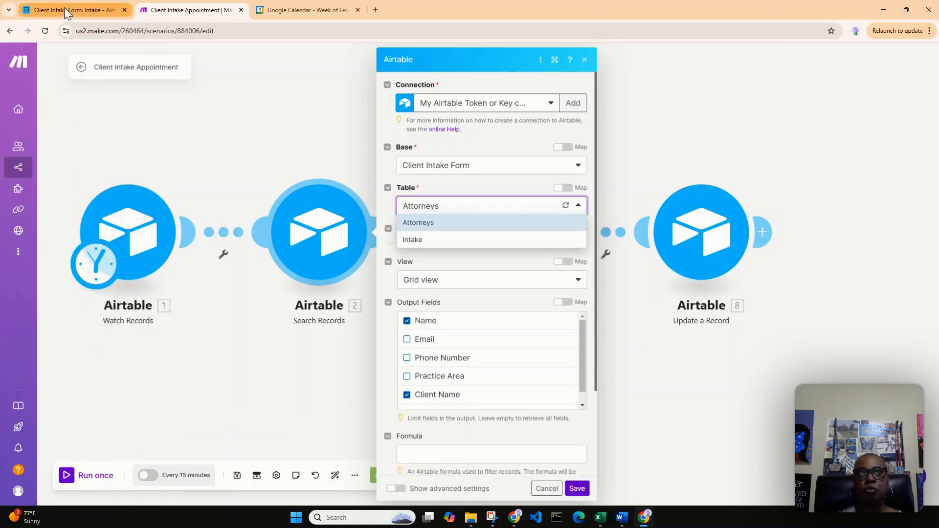
{"action": "left_click", "coordinate": [68, 11]}
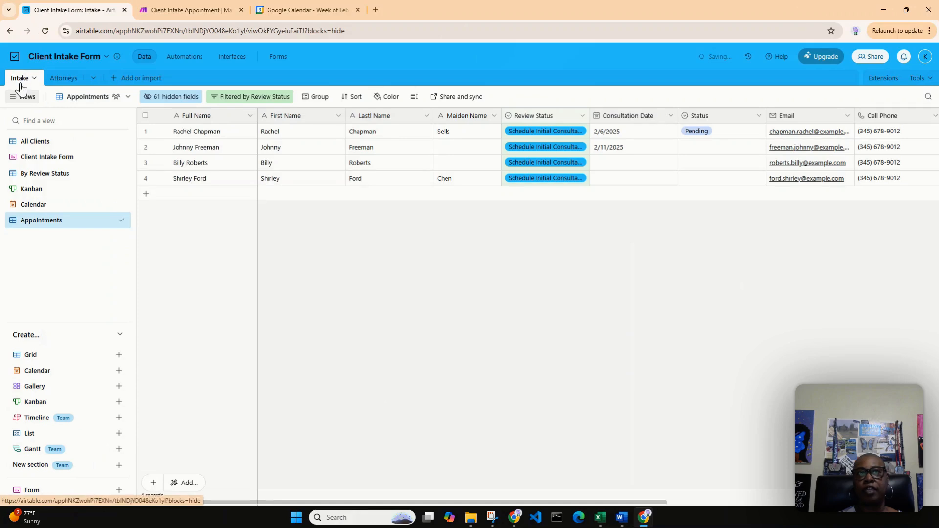
{"action": "left_click", "coordinate": [187, 10]}
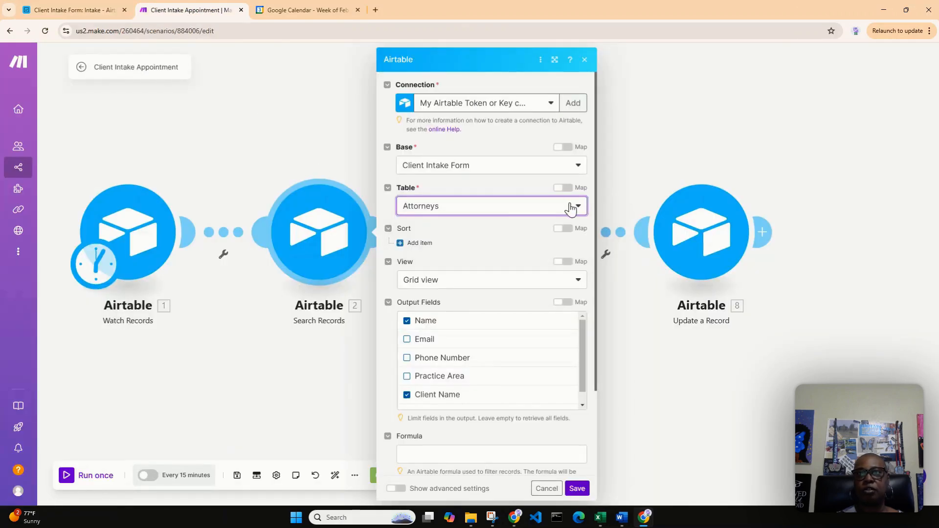
{"action": "scroll", "coordinate": [442, 254], "scroll_direction": "down", "scroll_amount": 1}
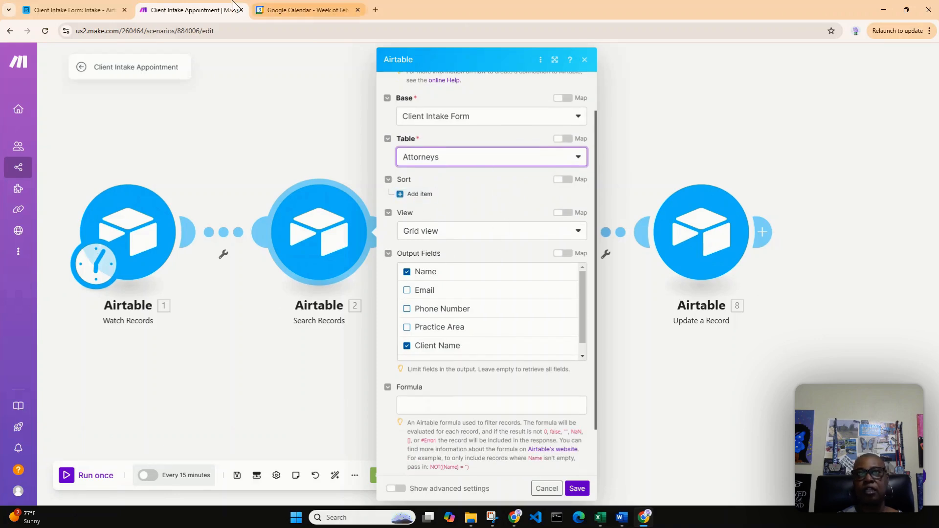
{"action": "left_click", "coordinate": [60, 11]}
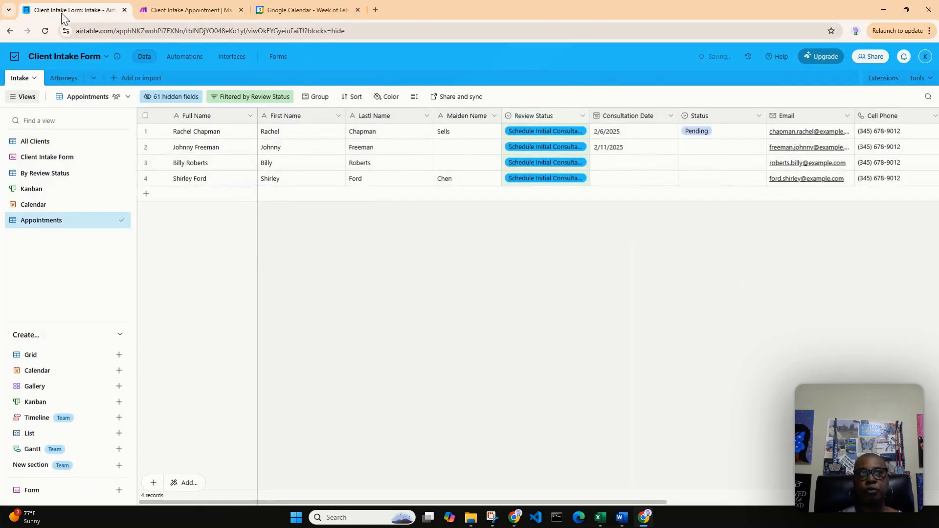
{"action": "left_click", "coordinate": [65, 79]}
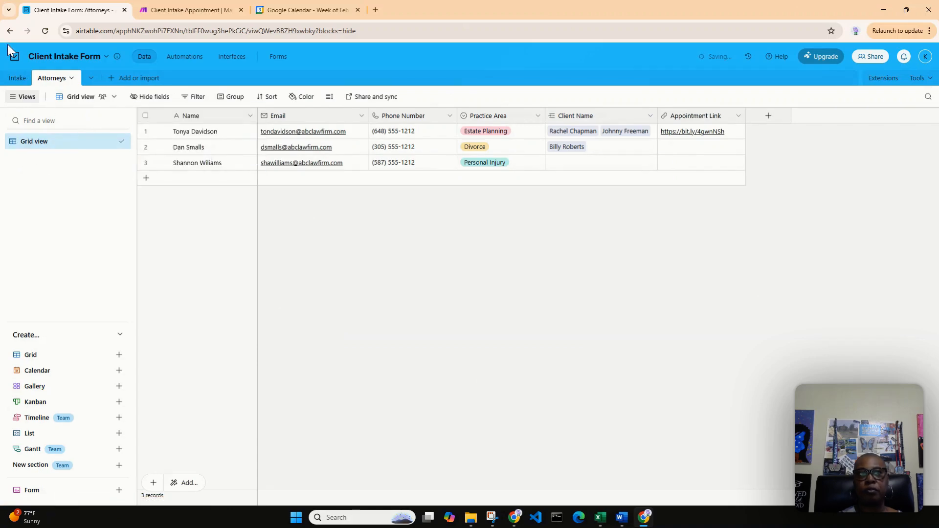
{"action": "left_click", "coordinate": [157, 10]}
Check the Search Records module's selected output fields and record limit, and save the module
{"action": "scroll", "coordinate": [491, 283], "scroll_direction": "down", "scroll_amount": 1}
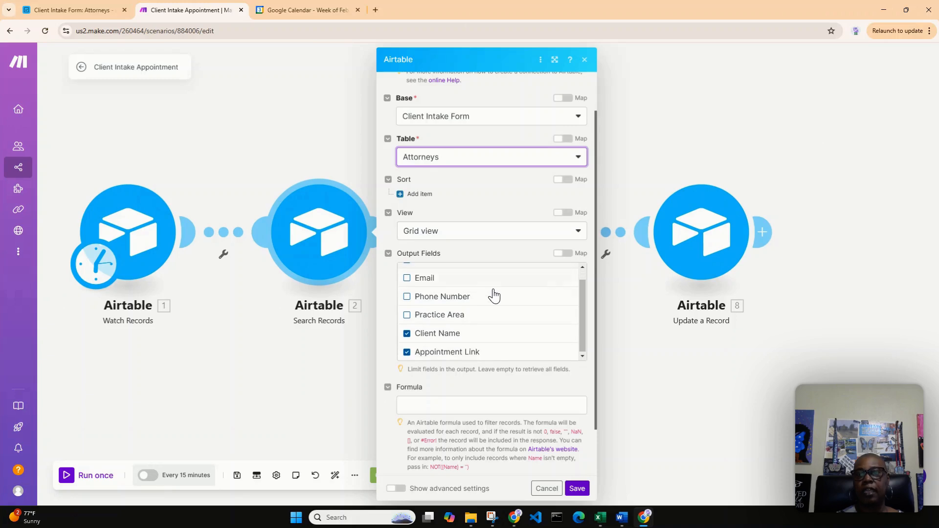
{"action": "scroll", "coordinate": [548, 301], "scroll_direction": "up", "scroll_amount": 1}
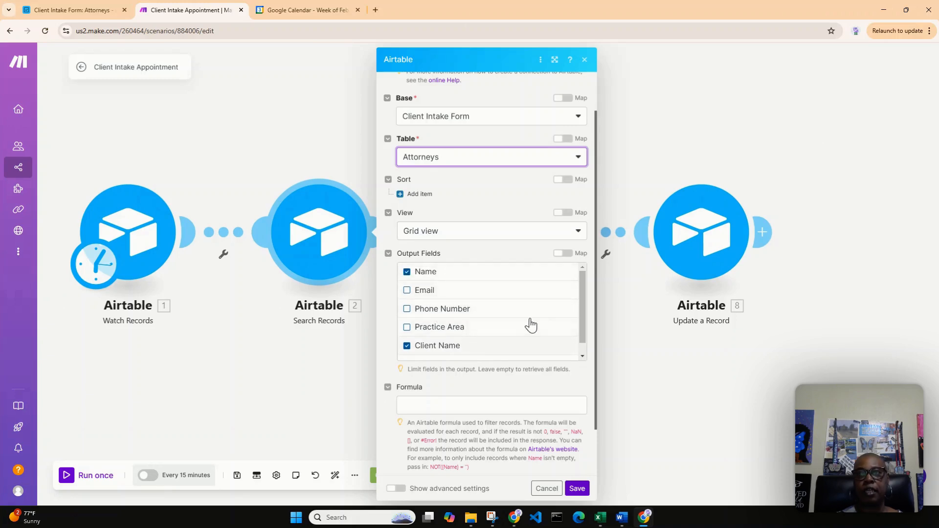
{"action": "left_click_drag", "start_coordinate": [583, 293], "coordinate": [580, 321]}
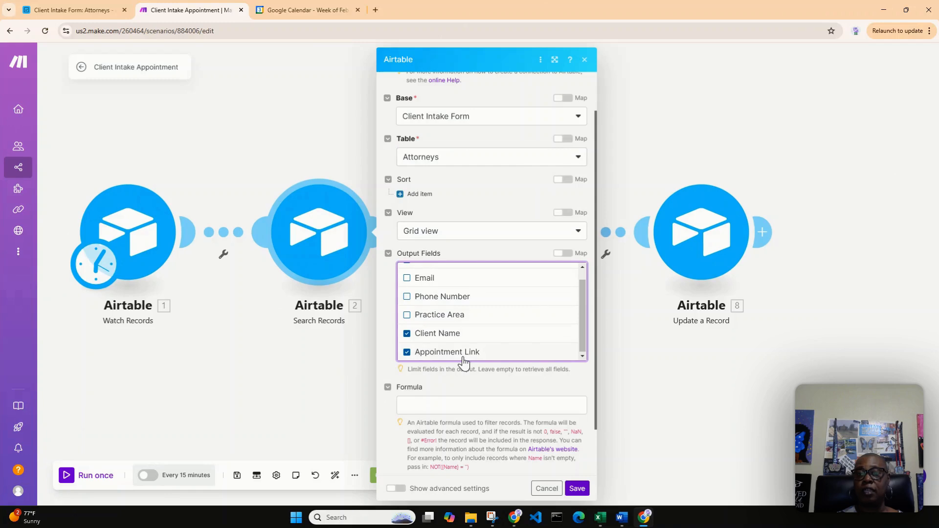
{"action": "scroll", "coordinate": [581, 356], "scroll_direction": "down", "scroll_amount": 1}
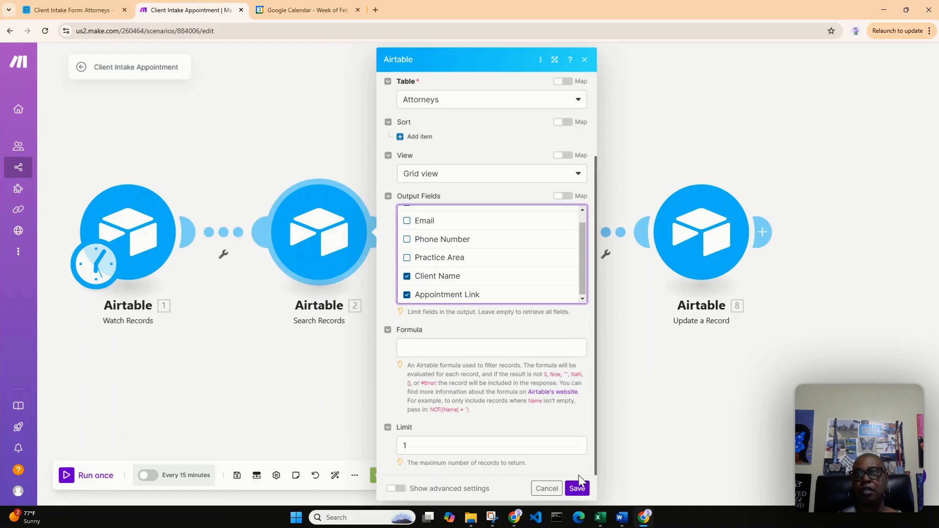
{"action": "left_click", "coordinate": [577, 489]}
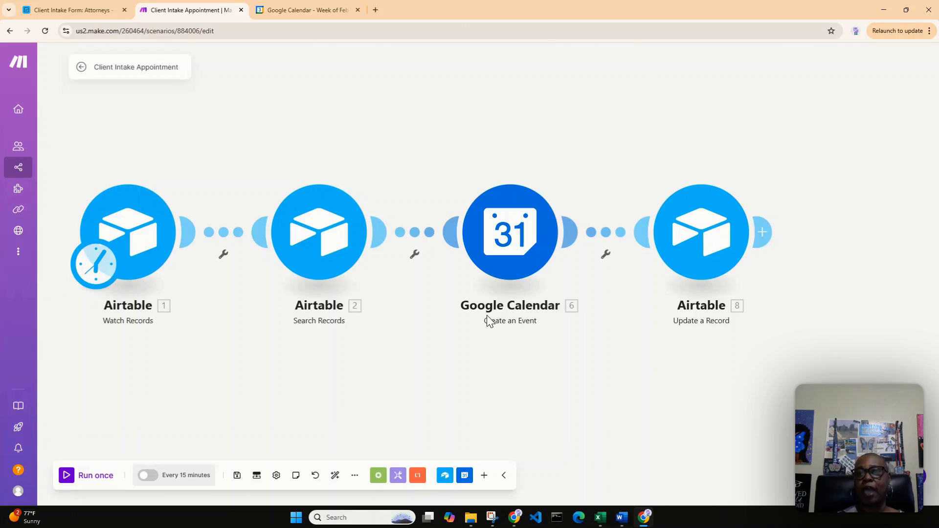
Open the Create an Event module's settings, and switch to Google Calendar to view the current week and the calendar settings
{"action": "left_click", "coordinate": [495, 248]}
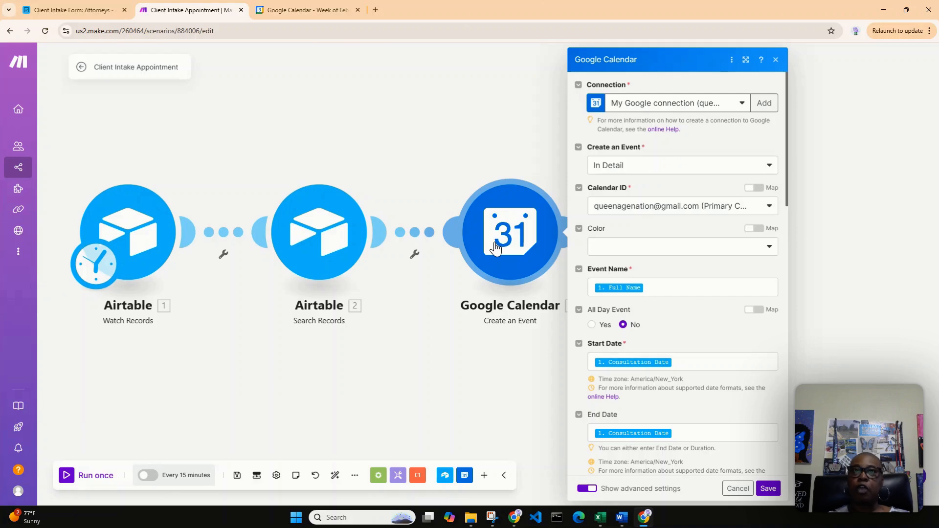
{"action": "left_click", "coordinate": [295, 9]}
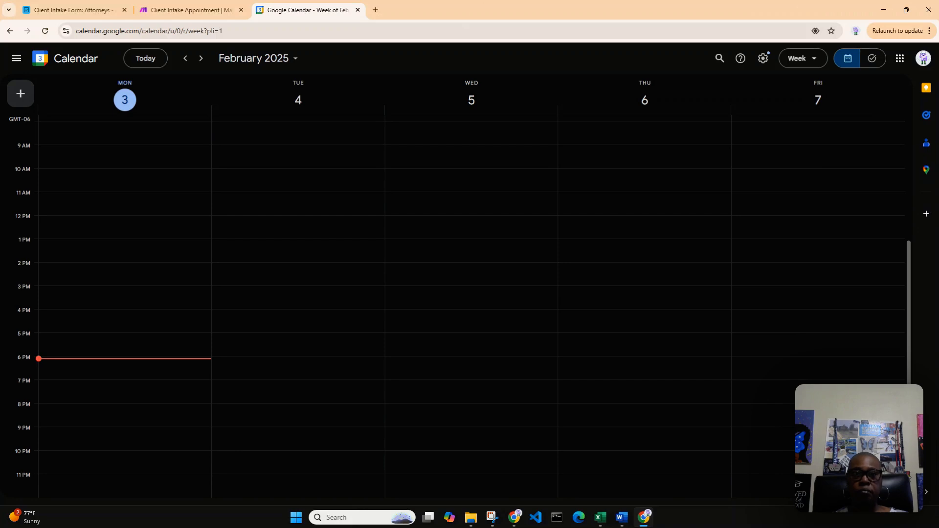
{"action": "scroll", "coordinate": [463, 305], "scroll_direction": "up", "scroll_amount": 5}
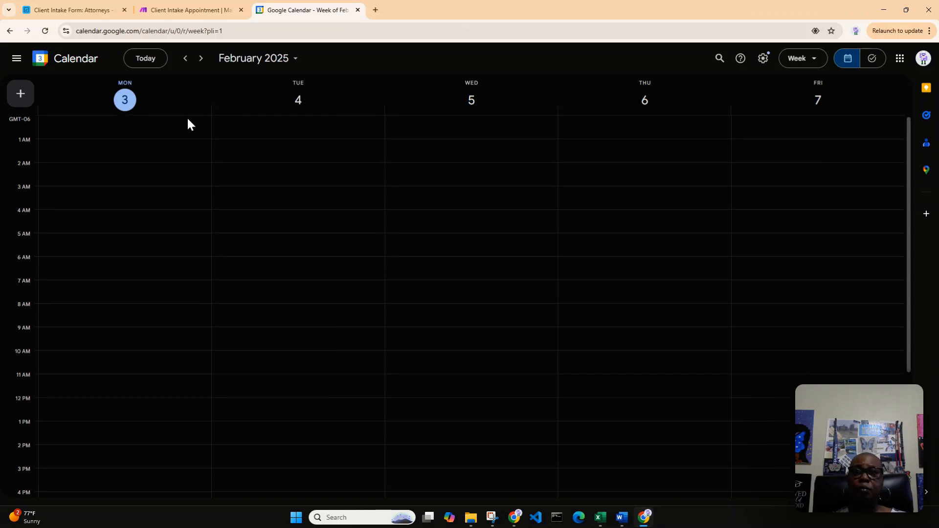
{"action": "left_click", "coordinate": [764, 59]}
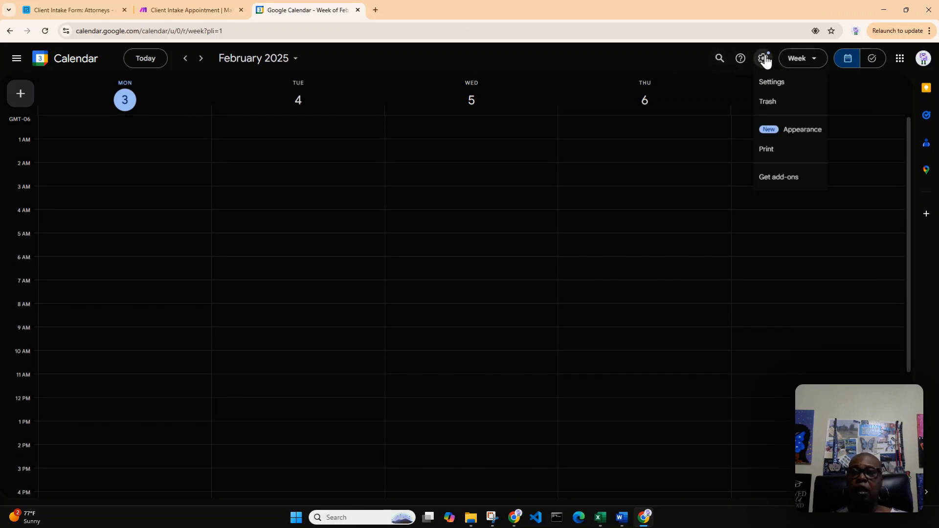
{"action": "left_click", "coordinate": [770, 85]}
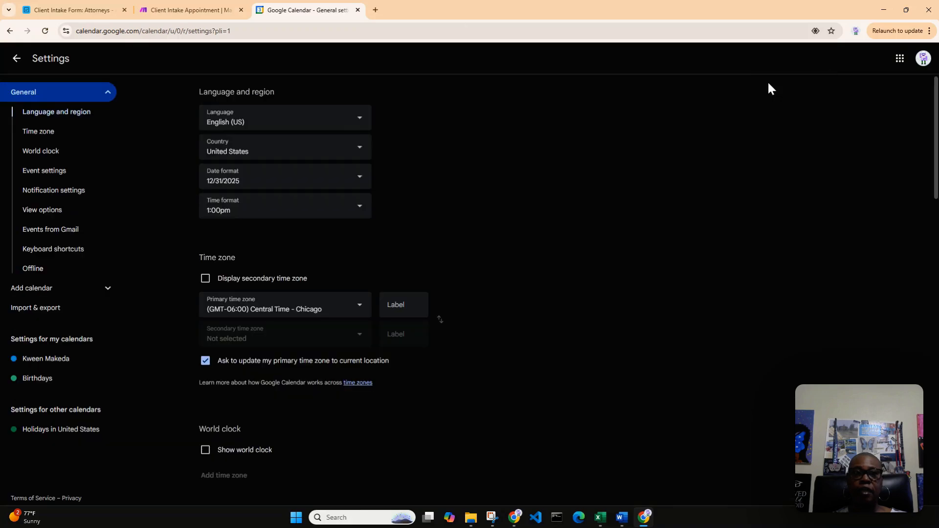
{"action": "left_click", "coordinate": [14, 60]}
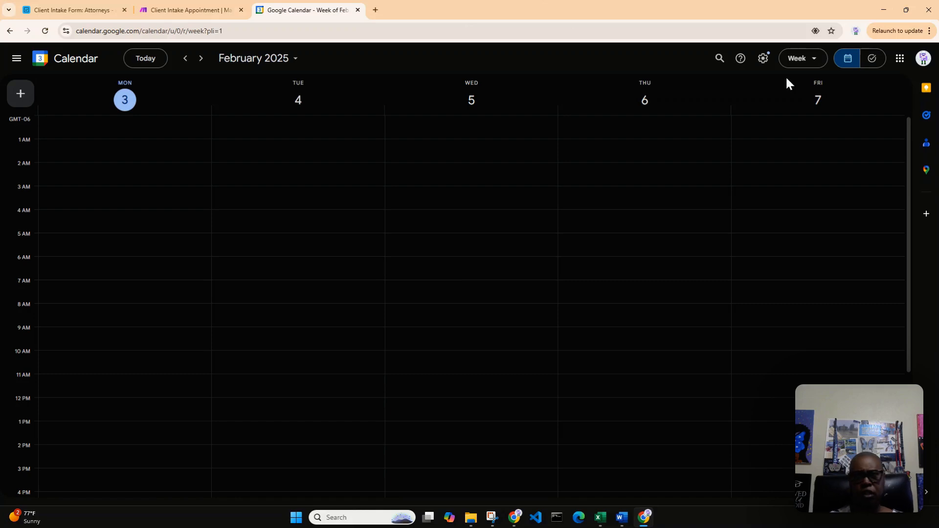
Reopen Google Calendar's general settings and review the time zone, event, notification and view options
{"action": "left_click", "coordinate": [763, 63]}
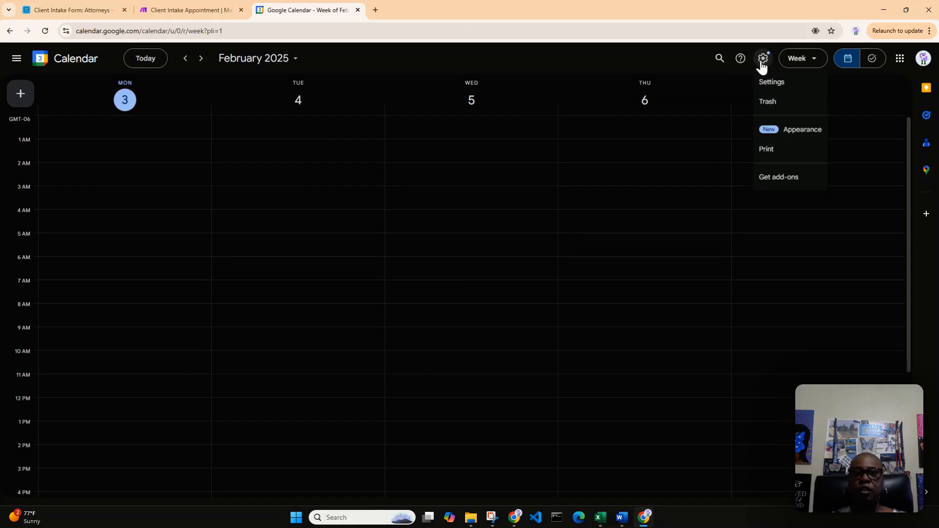
{"action": "left_click", "coordinate": [769, 82]}
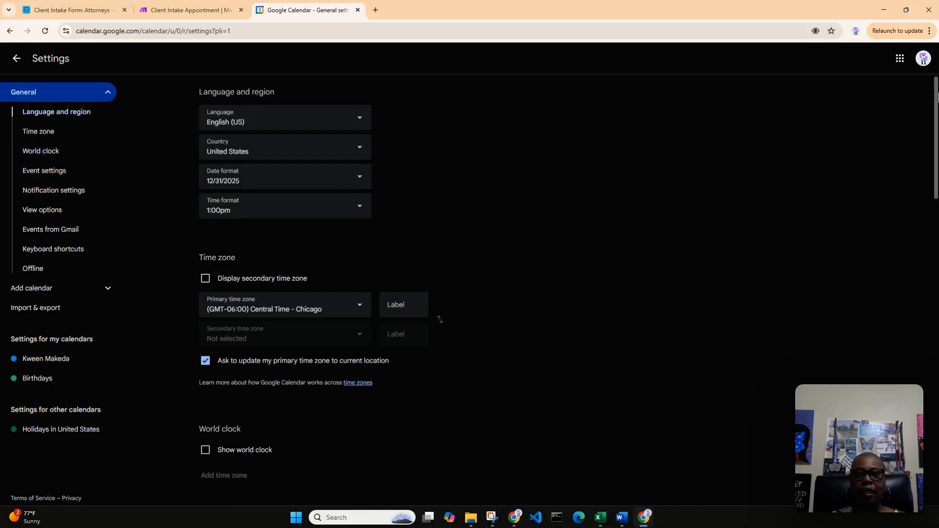
{"action": "left_click_drag", "start_coordinate": [934, 96], "coordinate": [896, 173]}
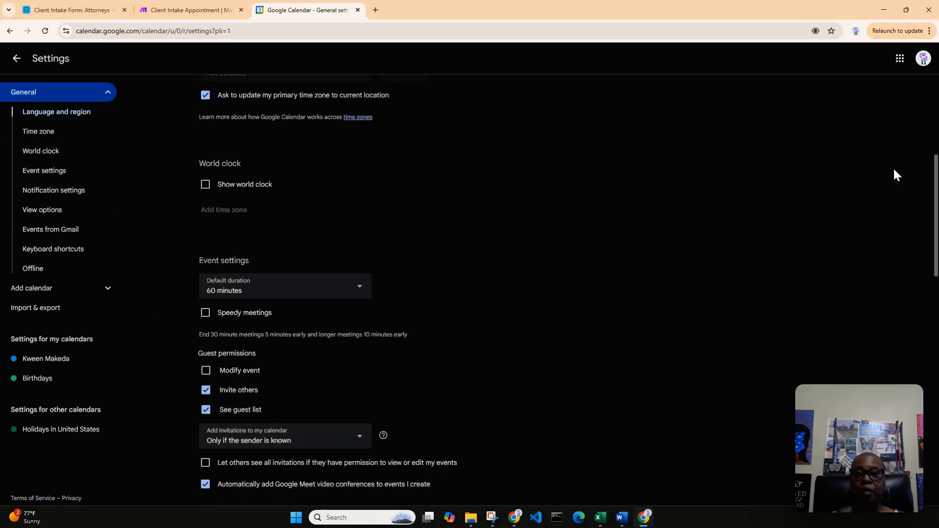
{"action": "scroll", "coordinate": [893, 169], "scroll_direction": "down", "scroll_amount": 2}
{"action": "scroll", "coordinate": [879, 197], "scroll_direction": "down", "scroll_amount": 4}
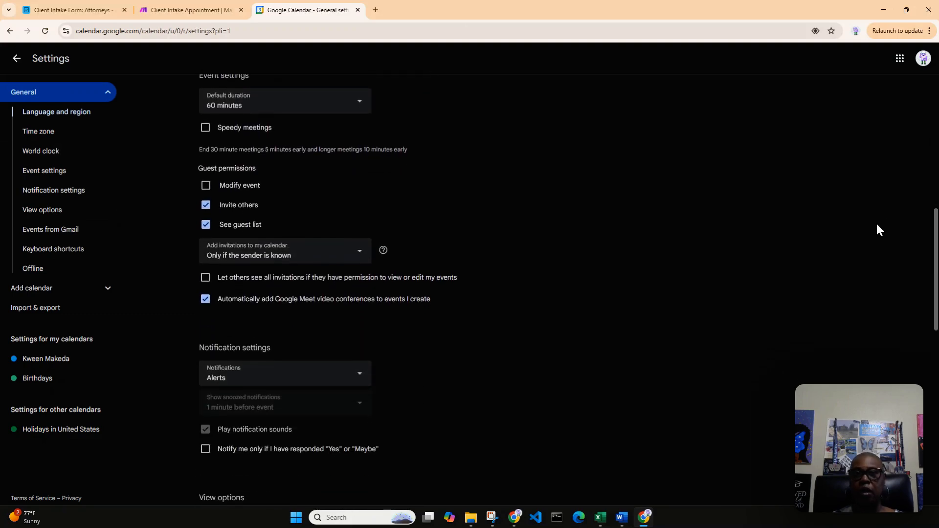
{"action": "scroll", "coordinate": [885, 269], "scroll_direction": "down", "scroll_amount": 1}
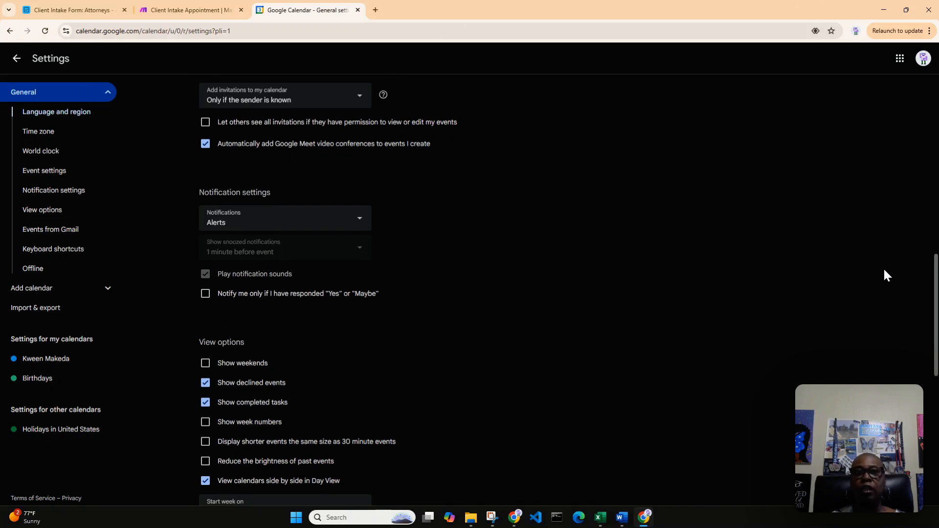
{"action": "scroll", "coordinate": [883, 274], "scroll_direction": "down", "scroll_amount": 3}
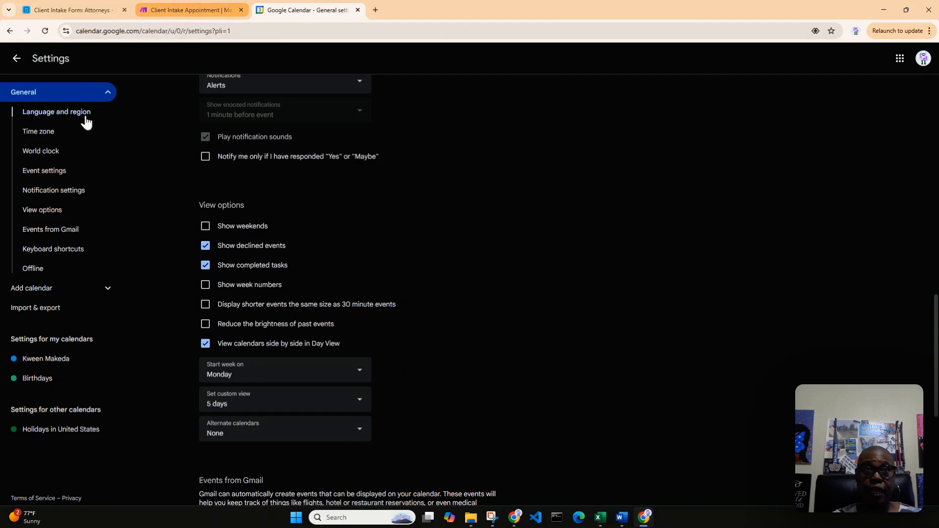
Return to Google Calendar's current week view, look over its time slots, and switch back to the Make scenario
{"action": "left_click", "coordinate": [17, 59]}
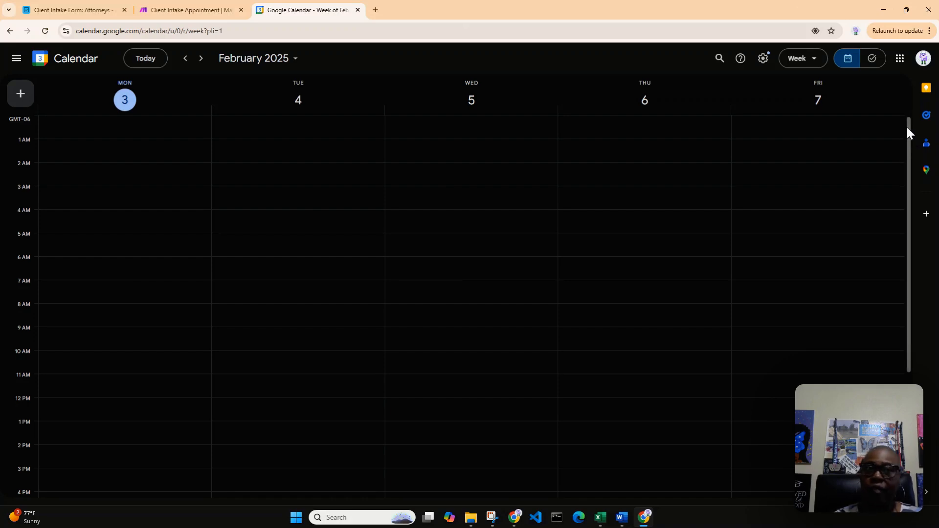
{"action": "left_click_drag", "start_coordinate": [906, 133], "coordinate": [835, 306]}
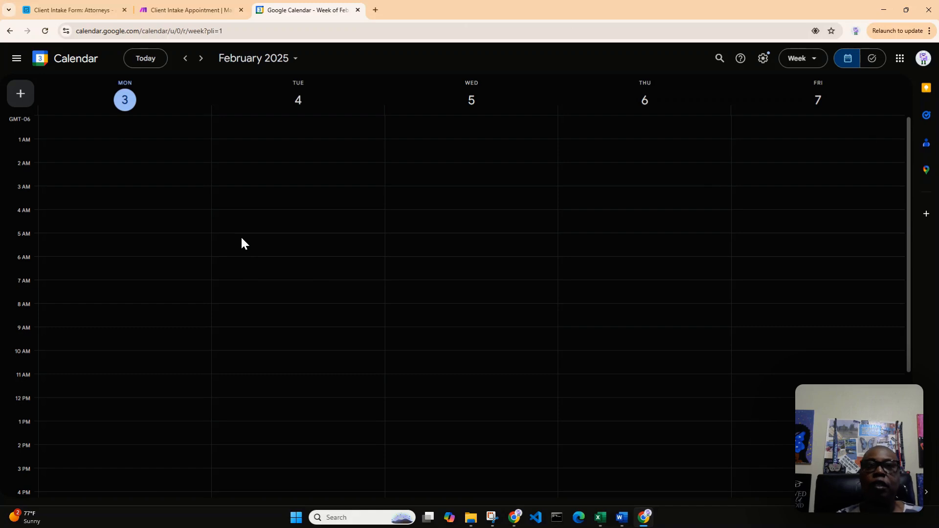
{"action": "left_click", "coordinate": [182, 8]}
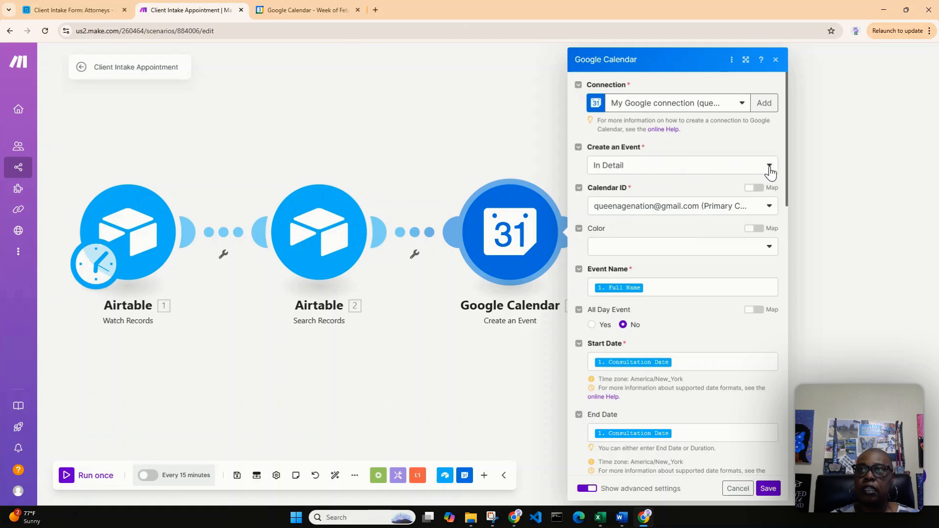
Review the event creation options with In Detail selected, and check the available Calendar ID choices
{"action": "left_click", "coordinate": [769, 166]}
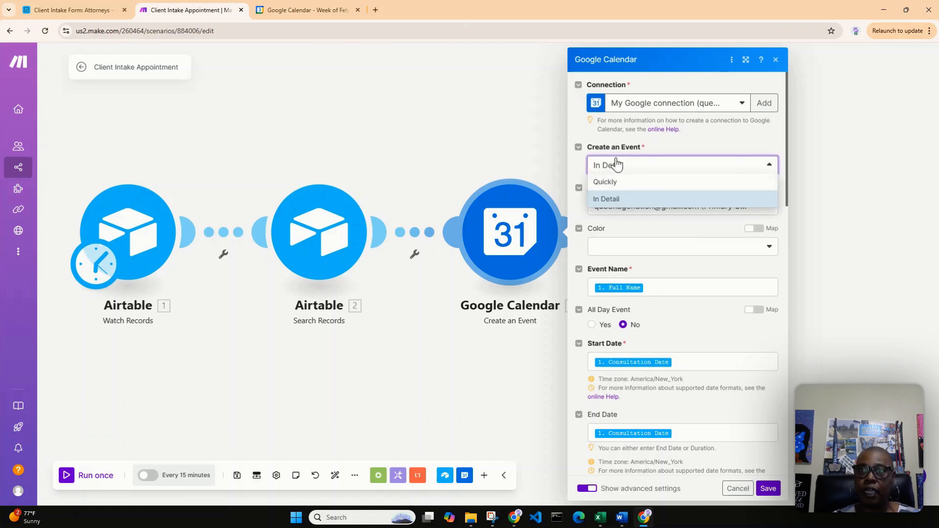
{"action": "left_click", "coordinate": [619, 201]}
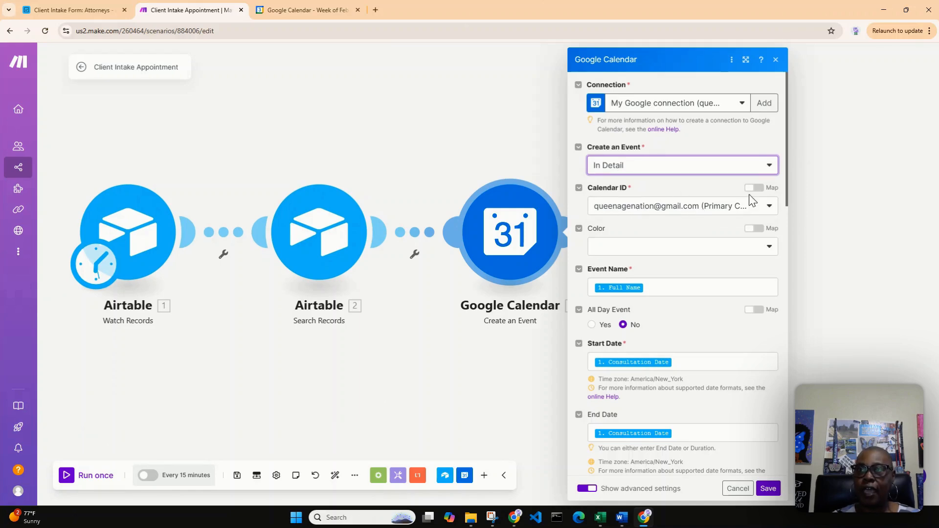
{"action": "left_click", "coordinate": [768, 209]}
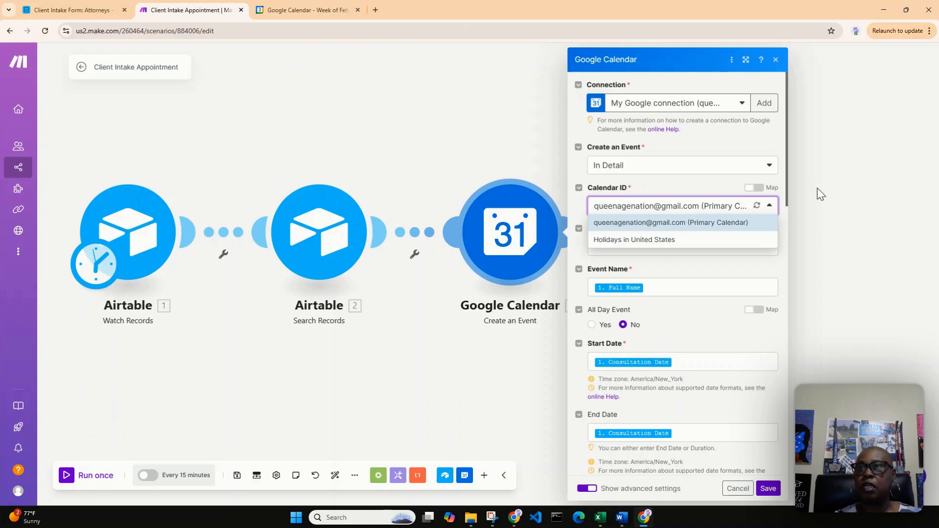
{"action": "left_click", "coordinate": [804, 224]}
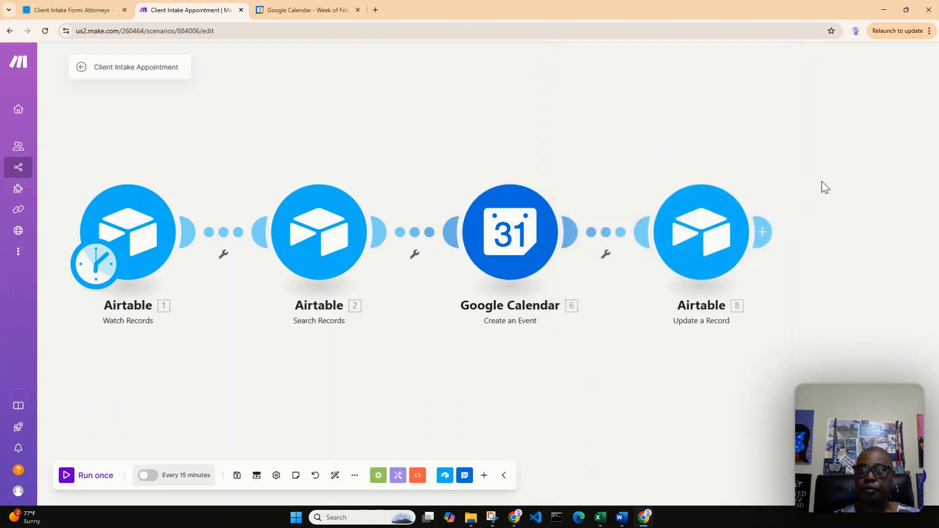
Reopen the Create an Event module and inspect the Full Name mapping in its Event Name field
{"action": "left_click", "coordinate": [498, 235]}
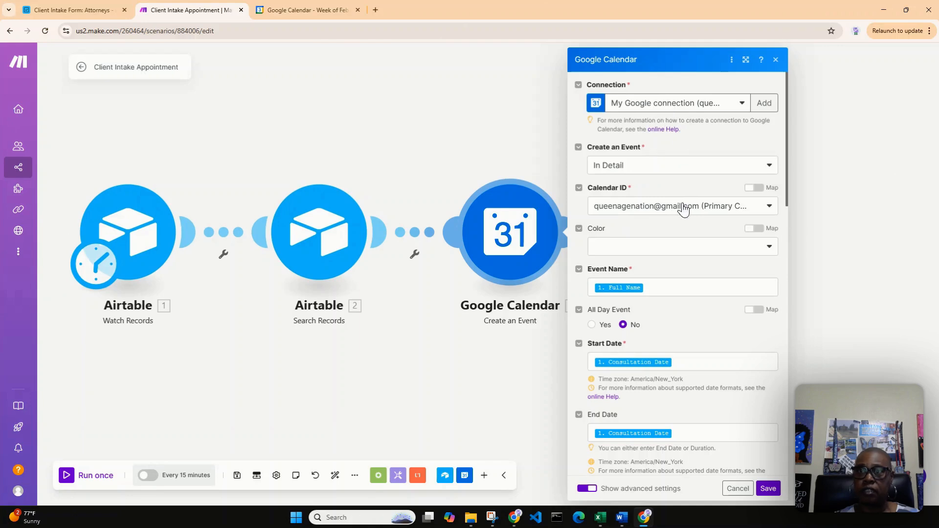
{"action": "scroll", "coordinate": [669, 255], "scroll_direction": "down", "scroll_amount": 1}
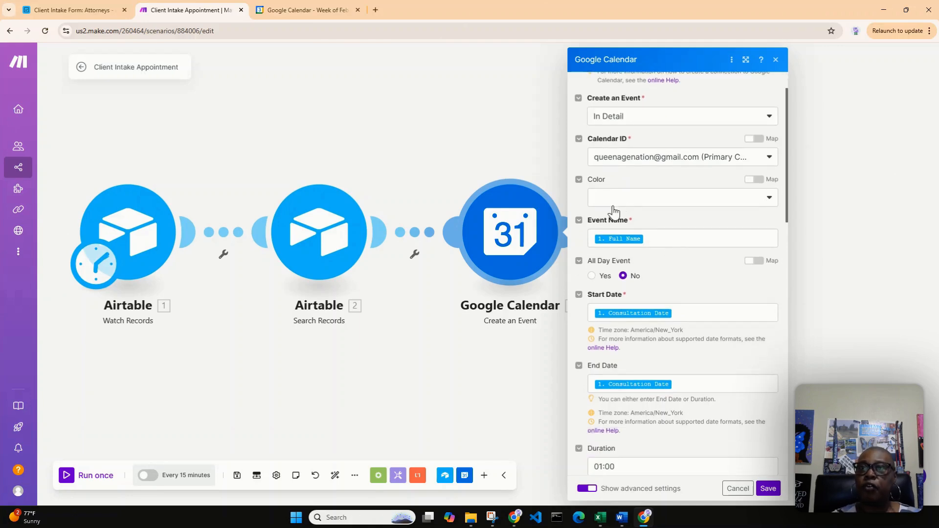
{"action": "left_click", "coordinate": [657, 242]}
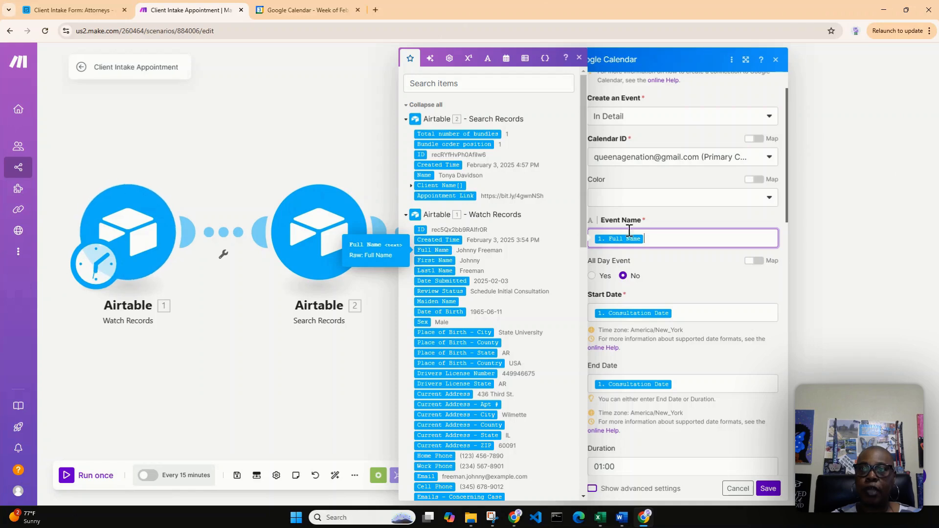
{"action": "left_click", "coordinate": [667, 268]}
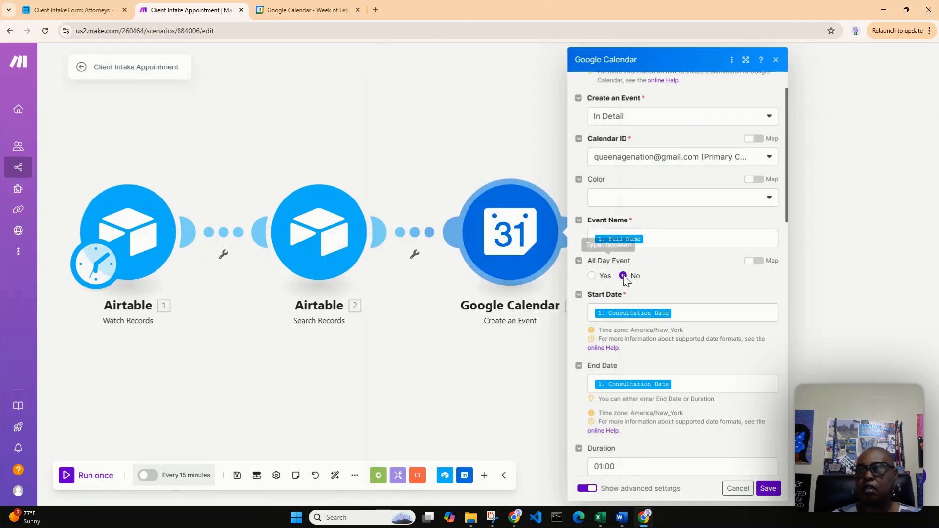
Open the Start Date field's mappable items, and switch to Airtable to view the Intake table
{"action": "scroll", "coordinate": [676, 299], "scroll_direction": "down", "scroll_amount": 1}
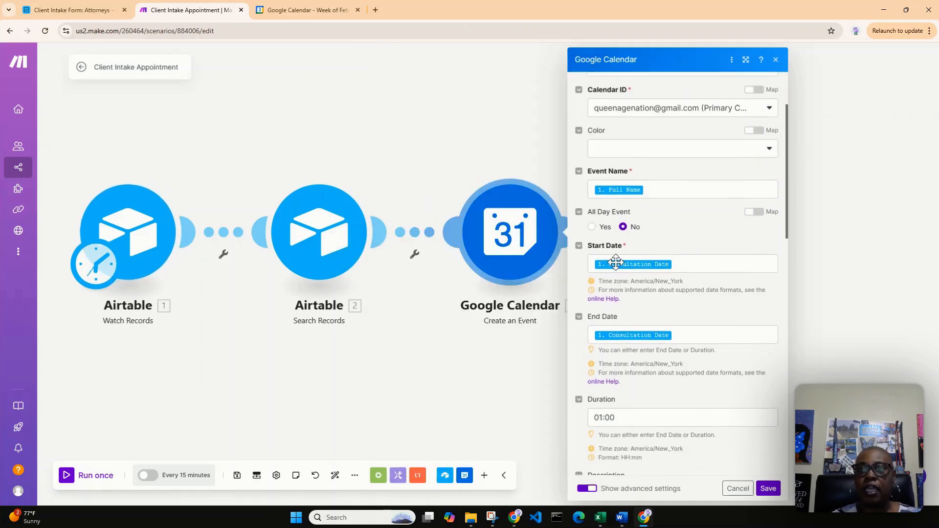
{"action": "left_click", "coordinate": [682, 268]}
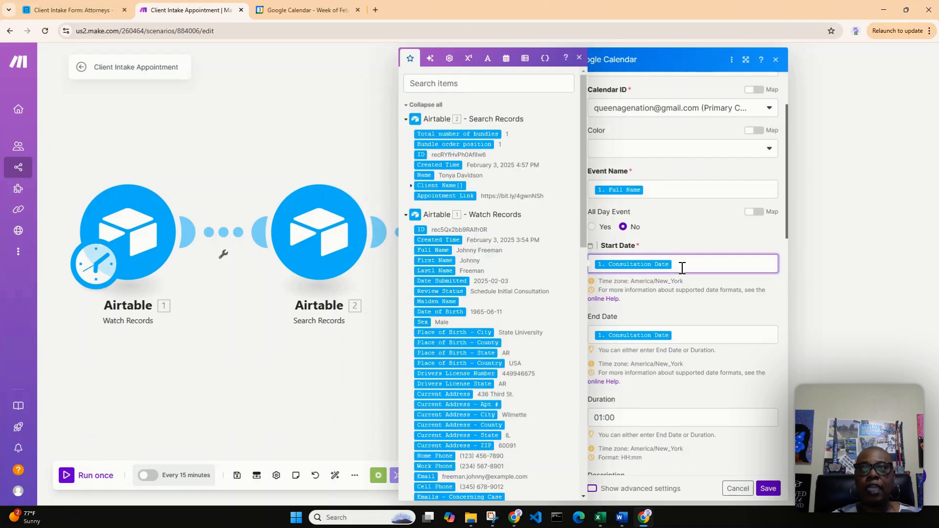
{"action": "left_click", "coordinate": [526, 83]}
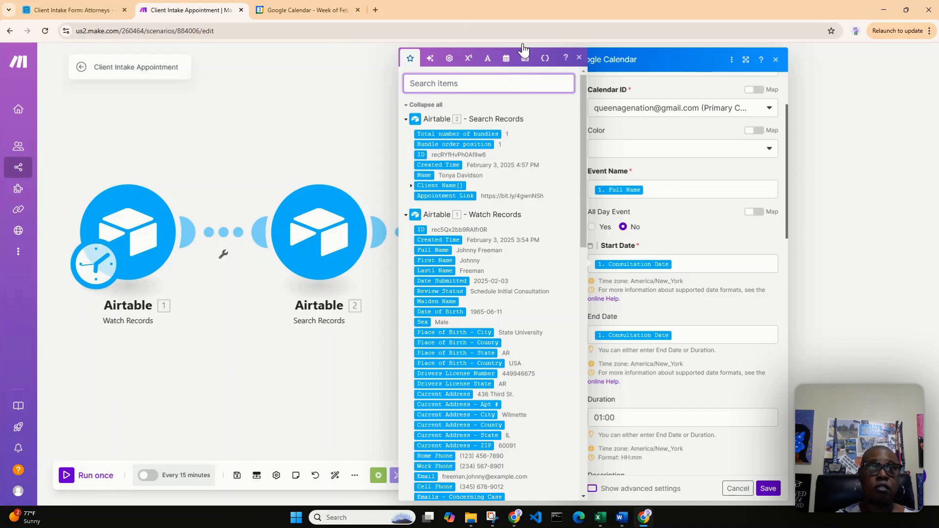
{"action": "left_click", "coordinate": [89, 9]}
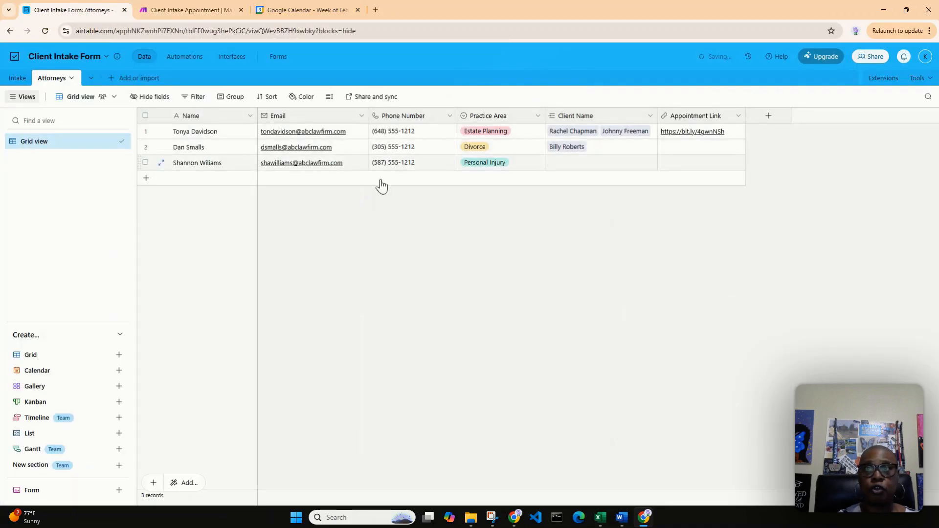
{"action": "left_click", "coordinate": [17, 78]}
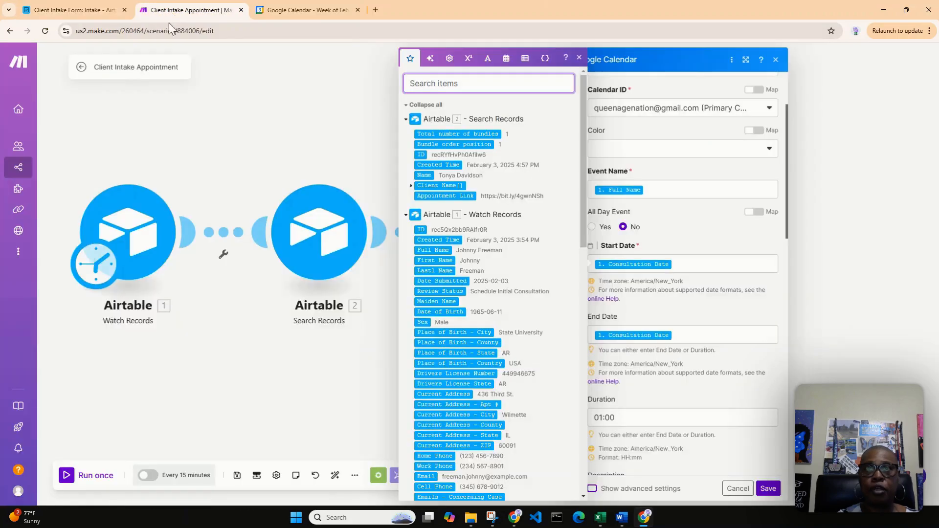
Return to Make and search the mappable items for "consu" to check the Start Date mapping
{"action": "left_click", "coordinate": [163, 10]}
{"action": "type", "text": "co"}
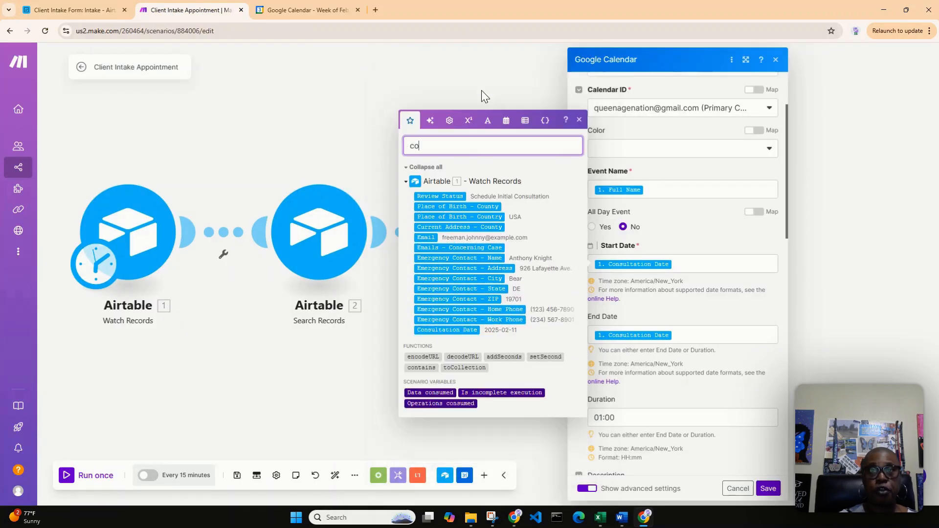
{"action": "type", "text": "nsu"}
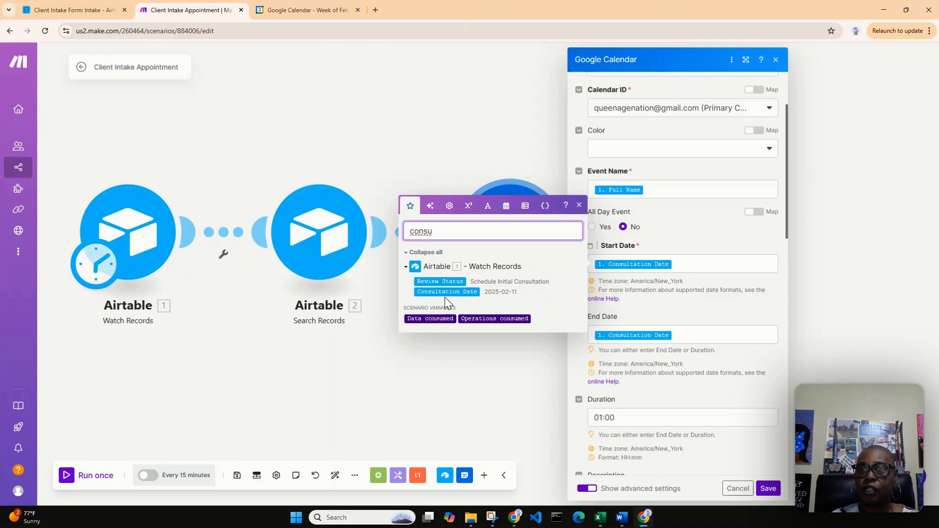
{"action": "left_click", "coordinate": [678, 257]}
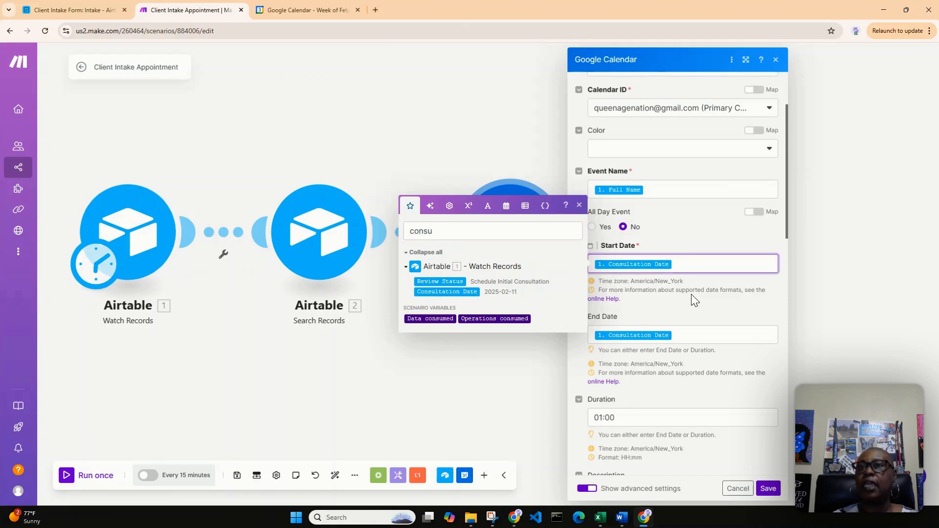
Inspect the event's End Date mapping and Duration field, and close the mappable items list
{"action": "left_click", "coordinate": [706, 332]}
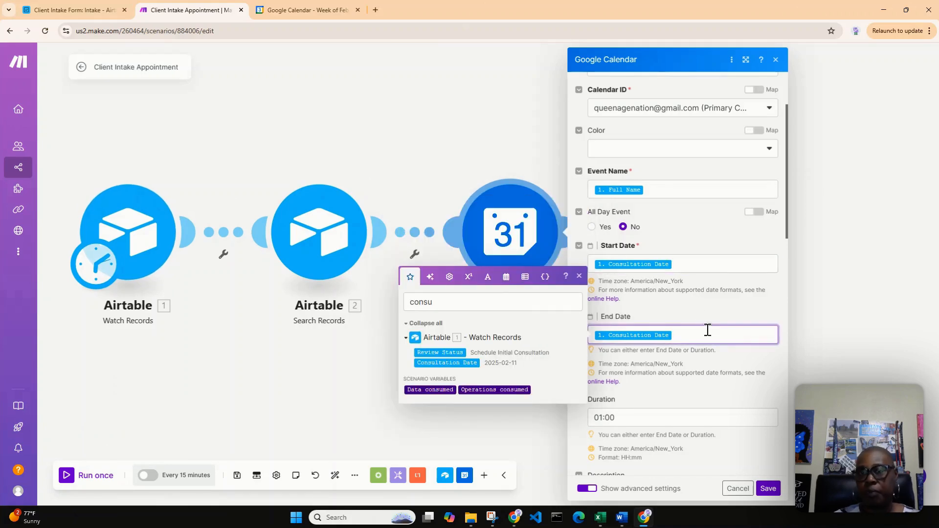
{"action": "left_click", "coordinate": [652, 418]}
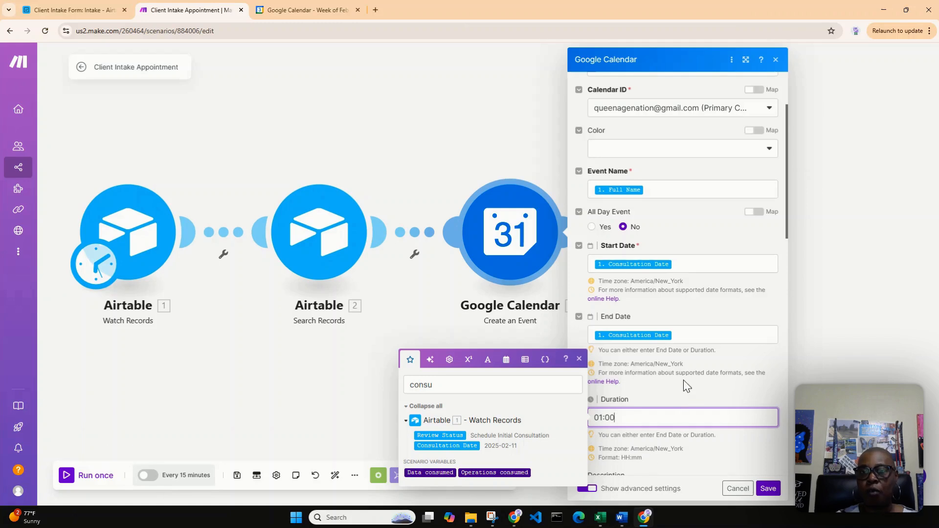
{"action": "left_click", "coordinate": [699, 392]}
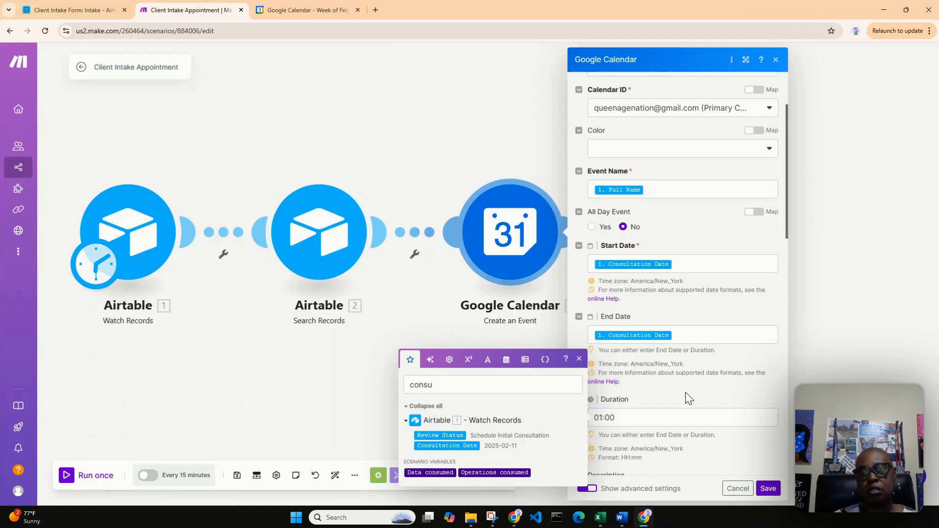
{"action": "left_click", "coordinate": [580, 364]}
{"action": "scroll", "coordinate": [704, 381], "scroll_direction": "down", "scroll_amount": 3}
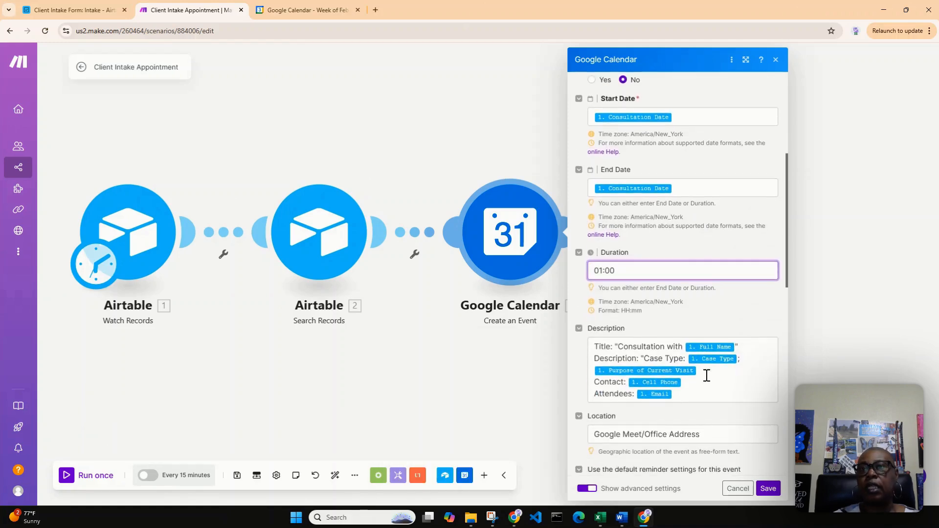
Clear the "consu" search from the Description field's mappable items, and compare the Watch Records fields with those used in the description
{"action": "scroll", "coordinate": [706, 375], "scroll_direction": "down", "scroll_amount": 1}
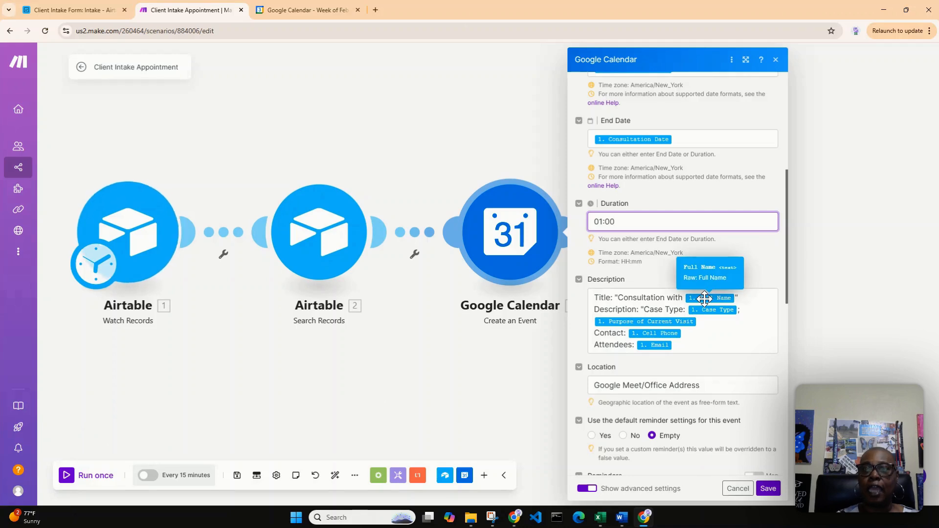
{"action": "left_click", "coordinate": [737, 294]}
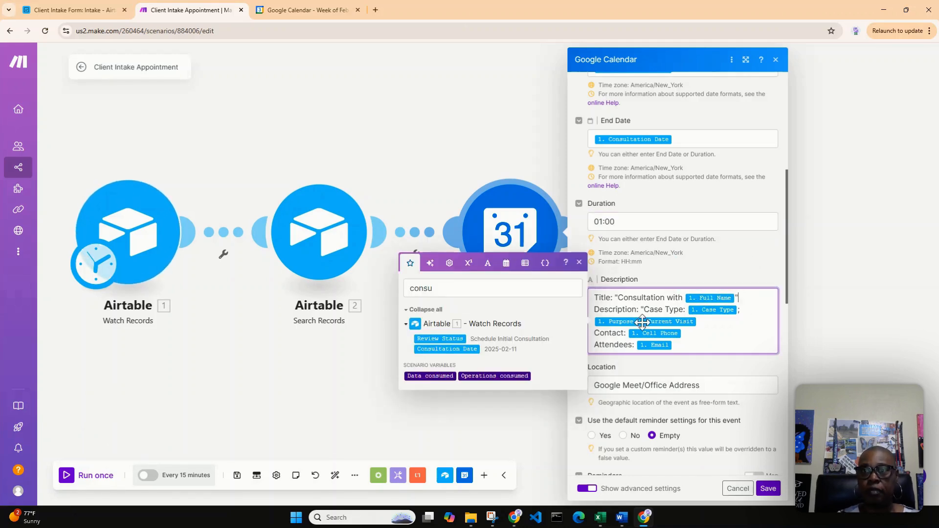
{"action": "left_click_drag", "start_coordinate": [444, 289], "coordinate": [405, 297]}
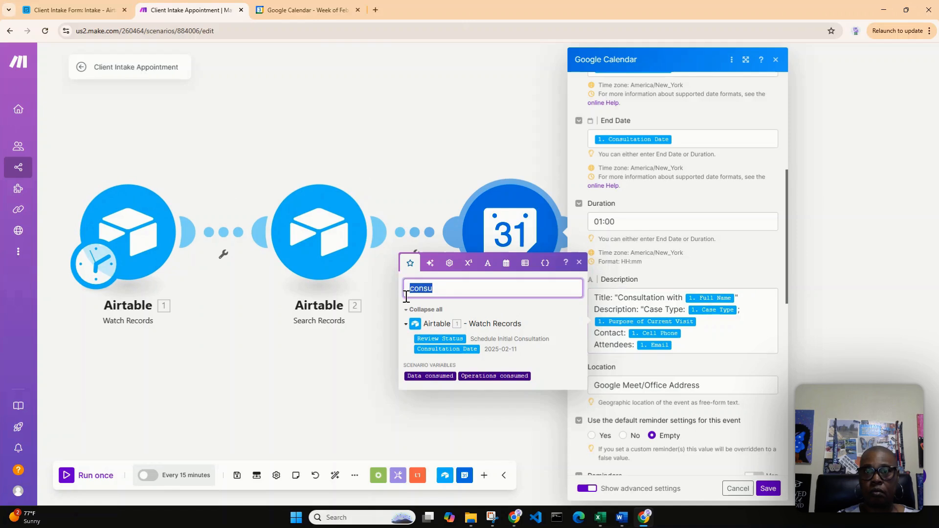
{"action": "key", "text": "Delete"}
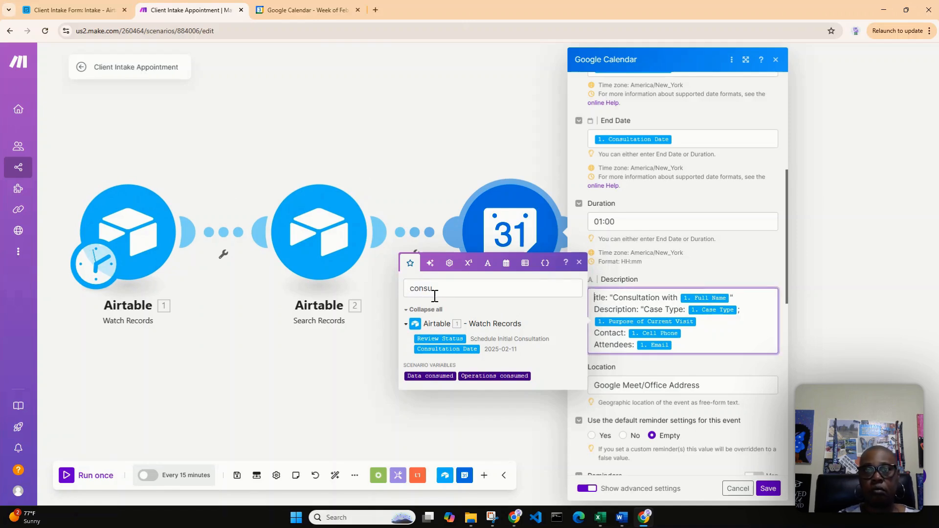
{"action": "double_click", "coordinate": [453, 282]}
{"action": "key", "text": "BackSpace"}
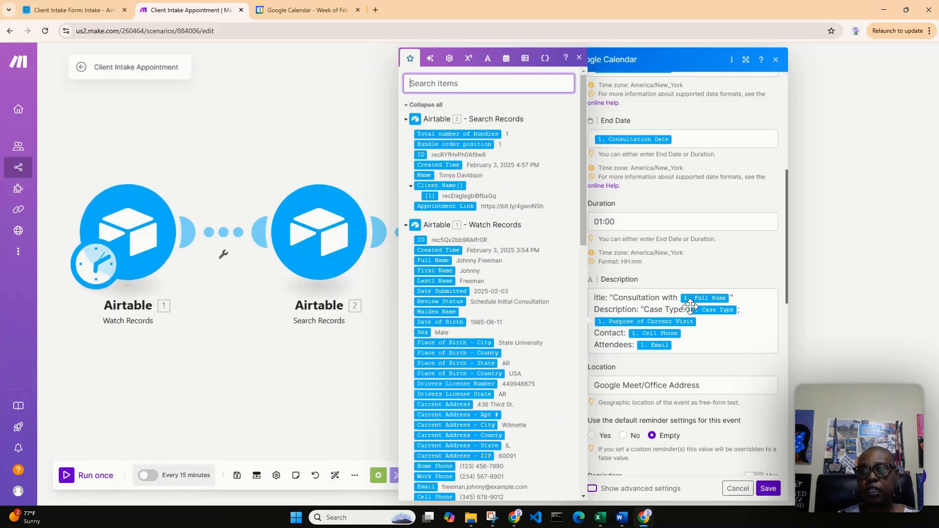
{"action": "left_click_drag", "start_coordinate": [585, 214], "coordinate": [521, 486]}
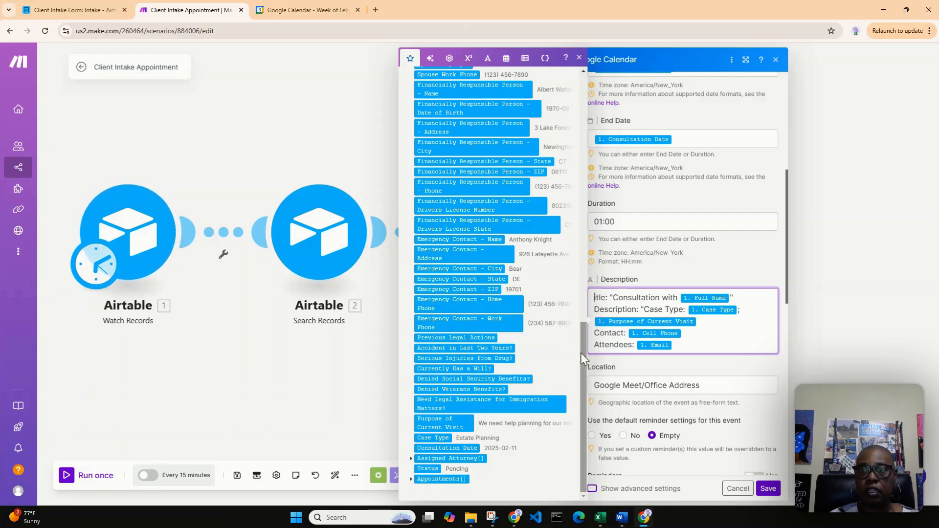
{"action": "scroll", "coordinate": [581, 353], "scroll_direction": "up", "scroll_amount": 1}
{"action": "left_click_drag", "start_coordinate": [594, 326], "coordinate": [649, 161]}
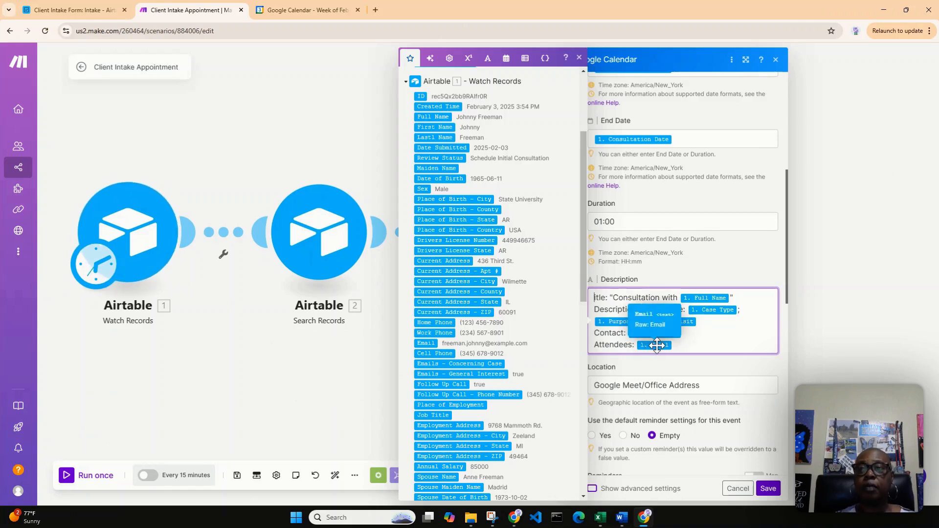
{"action": "left_click", "coordinate": [693, 373]}
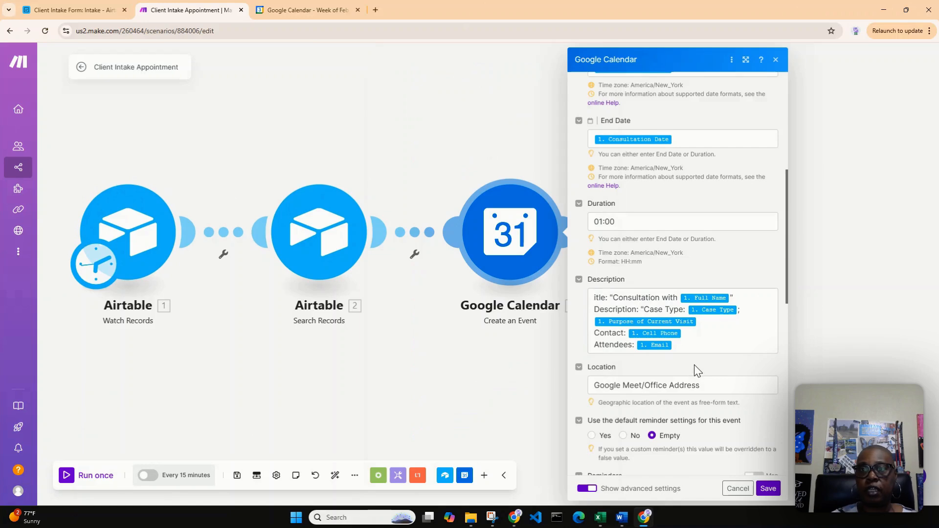
Review the event's Location, default reminder setting, and the method and minutes of the first reminder
{"action": "scroll", "coordinate": [694, 374], "scroll_direction": "down", "scroll_amount": 1}
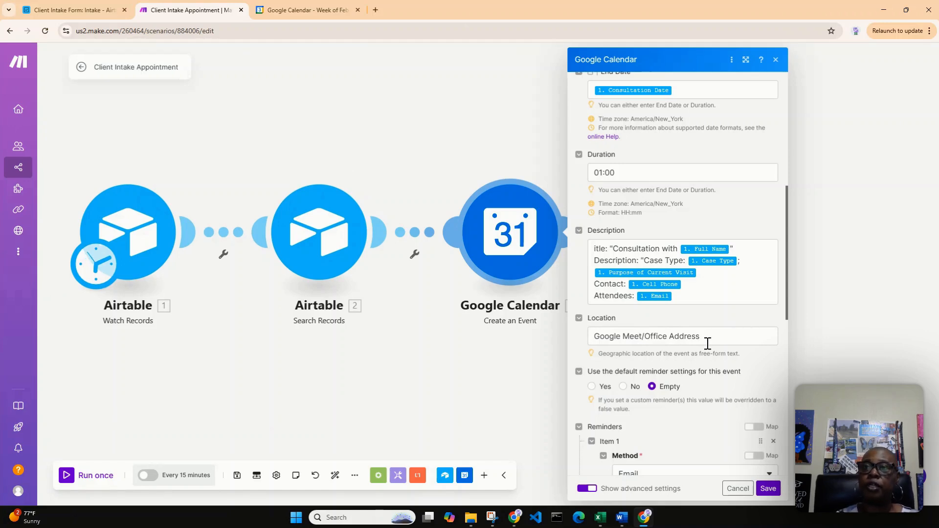
{"action": "scroll", "coordinate": [728, 326], "scroll_direction": "down", "scroll_amount": 1}
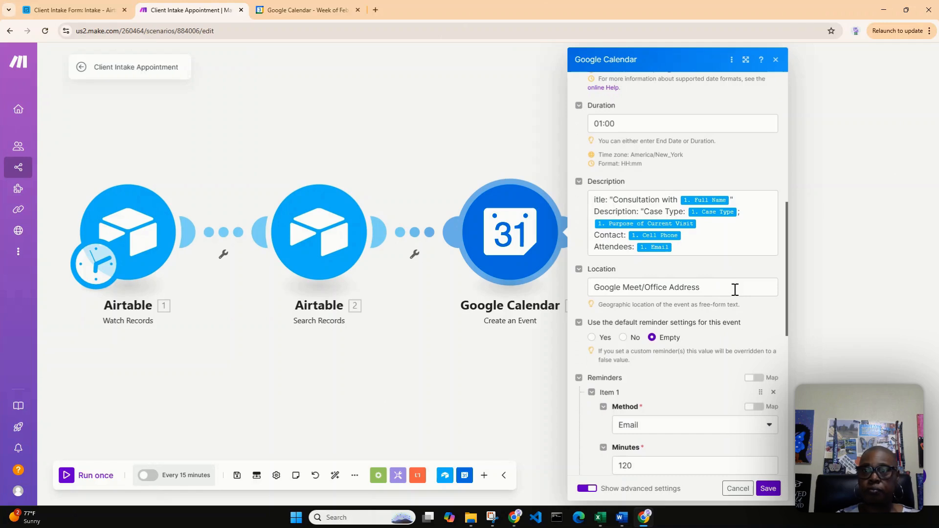
{"action": "scroll", "coordinate": [735, 290], "scroll_direction": "down", "scroll_amount": 1}
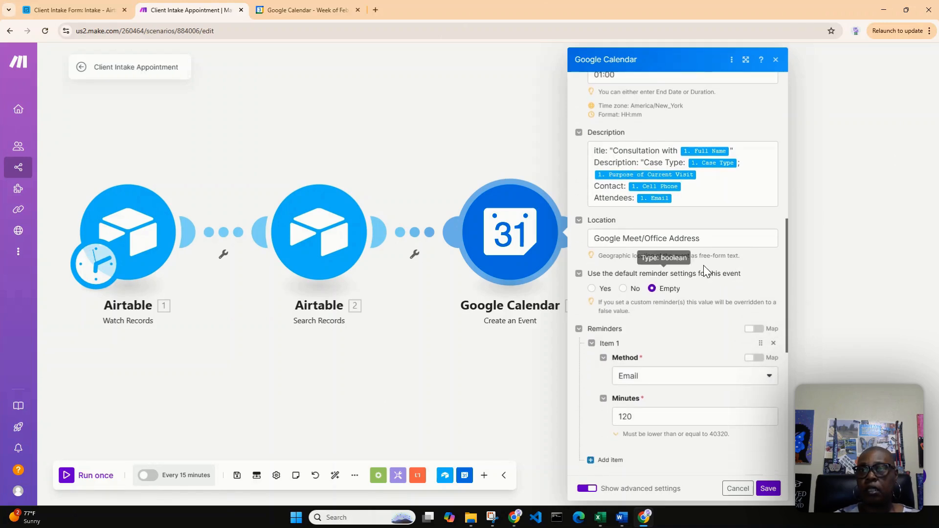
{"action": "scroll", "coordinate": [675, 293], "scroll_direction": "down", "scroll_amount": 1}
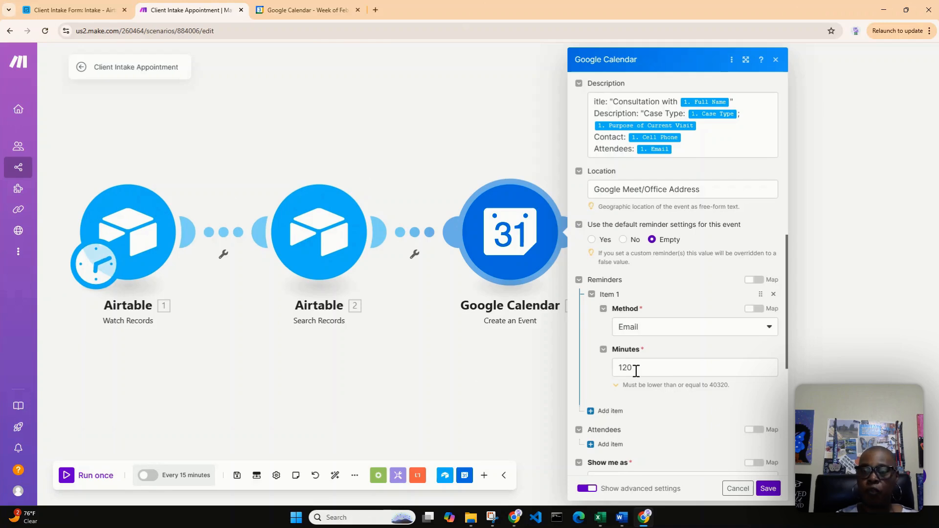
Review the event's Attendees and Show me as settings, and check the Visibility options, keeping Default
{"action": "scroll", "coordinate": [641, 367], "scroll_direction": "down", "scroll_amount": 2}
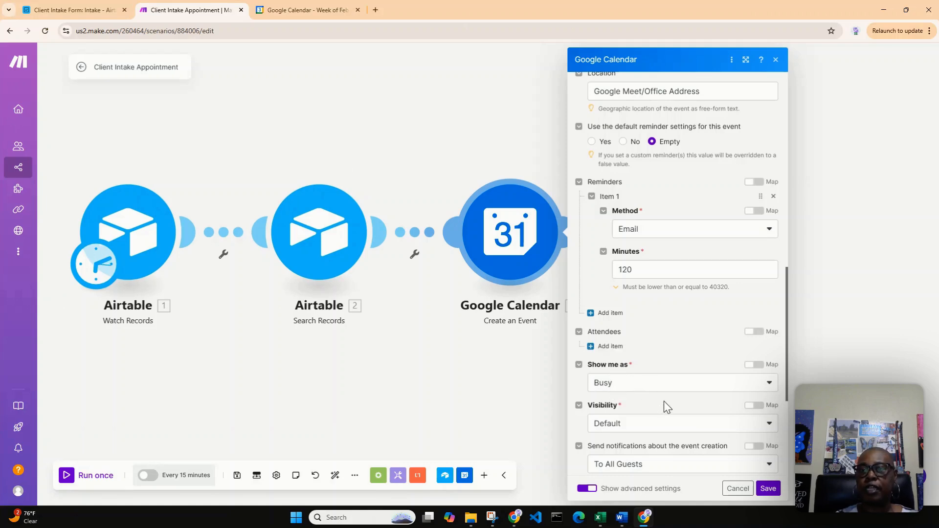
{"action": "scroll", "coordinate": [664, 401], "scroll_direction": "down", "scroll_amount": 1}
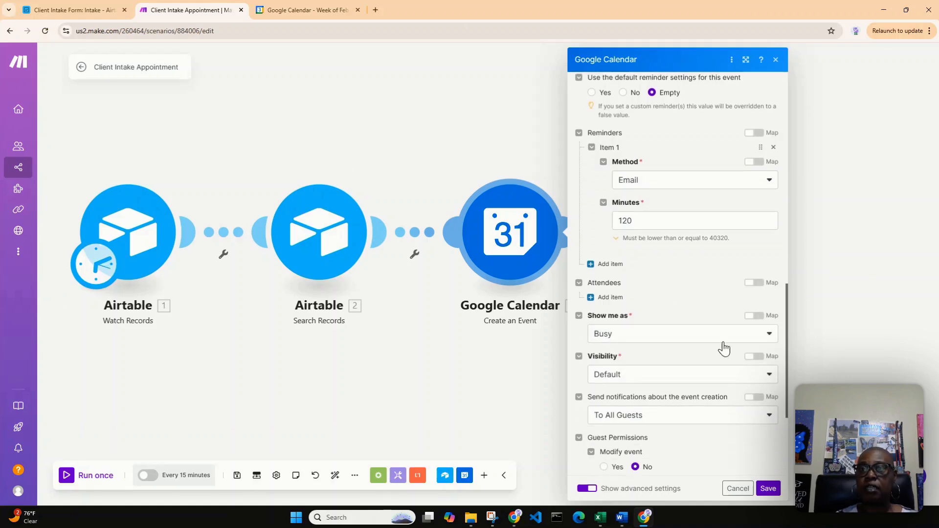
{"action": "left_click", "coordinate": [769, 374]}
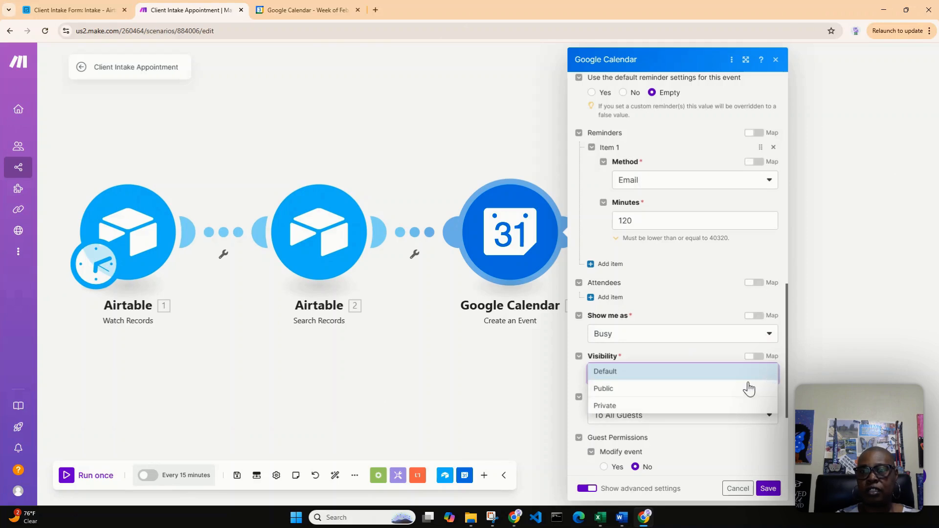
{"action": "left_click", "coordinate": [679, 380]}
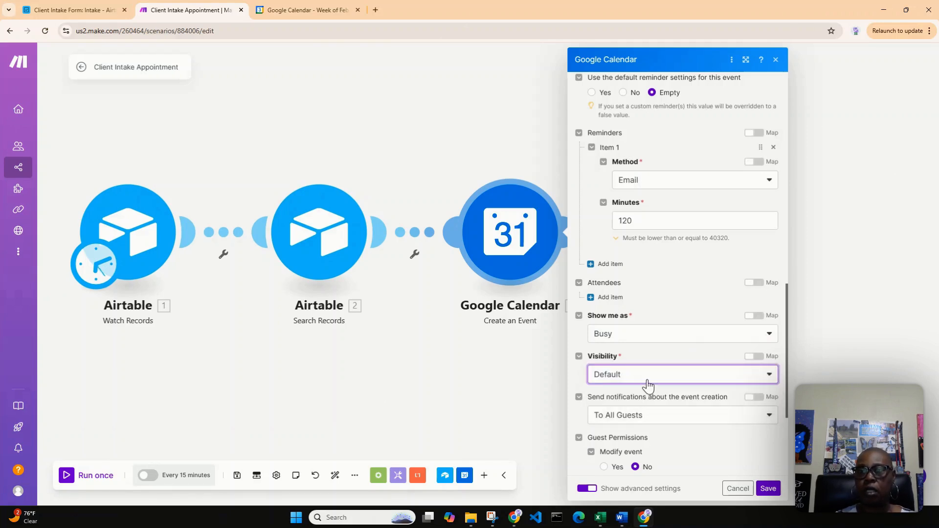
Set the Modify event guest permission to Yes for the Google Calendar event
{"action": "scroll", "coordinate": [648, 383], "scroll_direction": "down", "scroll_amount": 1}
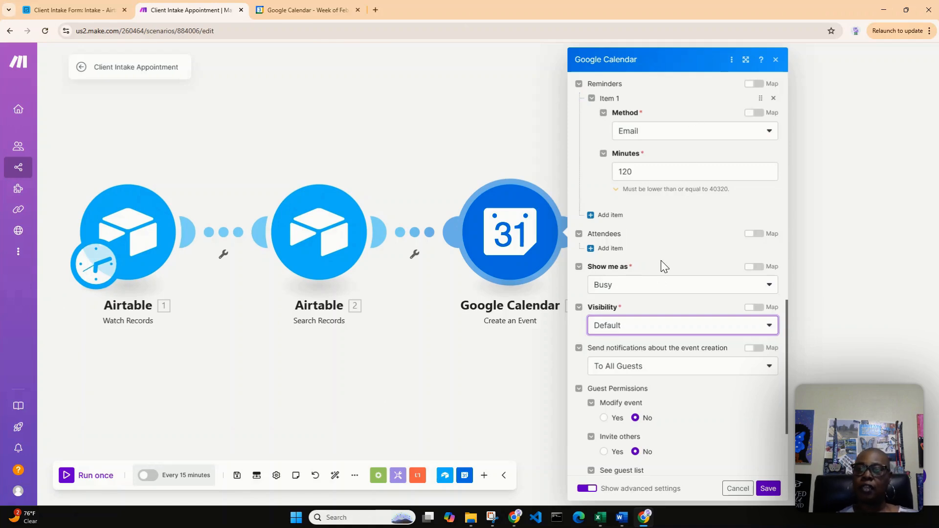
{"action": "scroll", "coordinate": [684, 393], "scroll_direction": "down", "scroll_amount": 1}
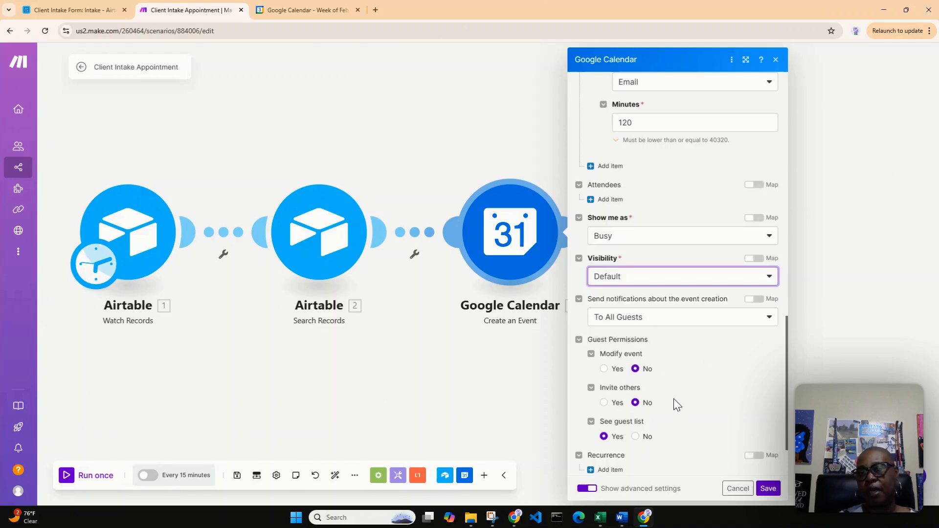
{"action": "scroll", "coordinate": [674, 400], "scroll_direction": "down", "scroll_amount": 1}
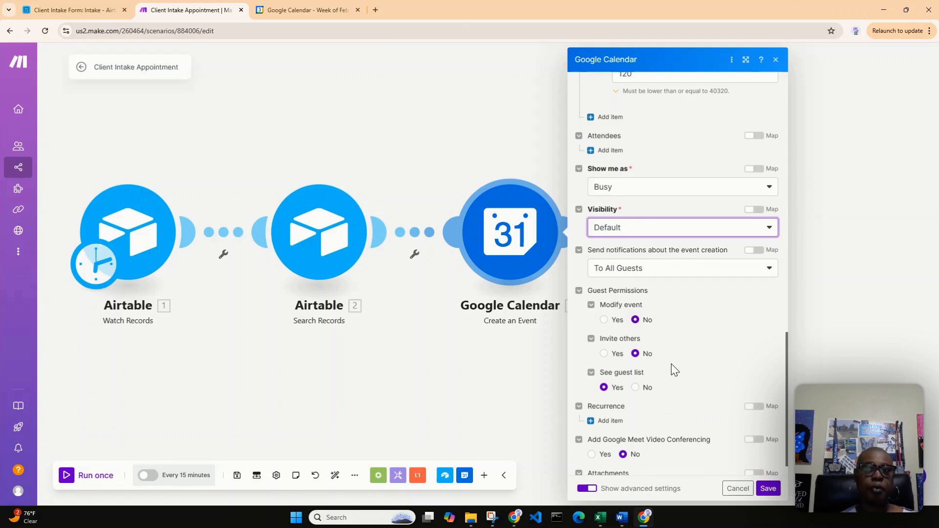
{"action": "left_click", "coordinate": [604, 320]}
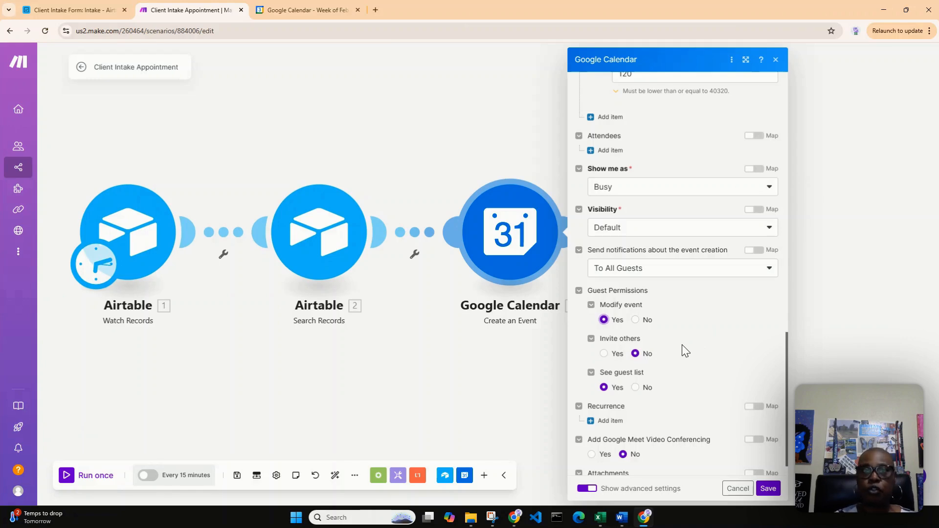
Review the event settings again from Duration and Location through guest permissions, Google Meet conferencing and Attachments
{"action": "scroll", "coordinate": [762, 330], "scroll_direction": "up", "scroll_amount": 5}
{"action": "scroll", "coordinate": [758, 318], "scroll_direction": "up", "scroll_amount": 3}
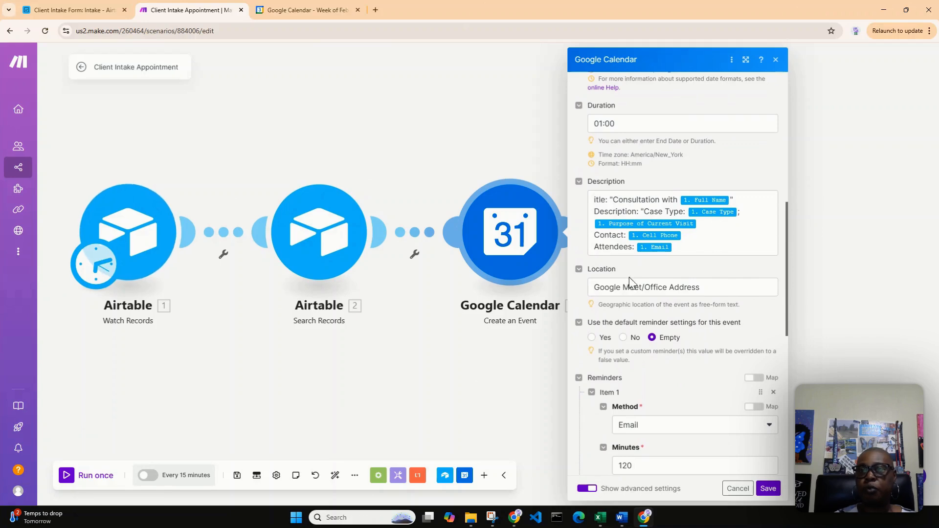
{"action": "scroll", "coordinate": [644, 404], "scroll_direction": "down", "scroll_amount": 3}
{"action": "scroll", "coordinate": [645, 400], "scroll_direction": "down", "scroll_amount": 6}
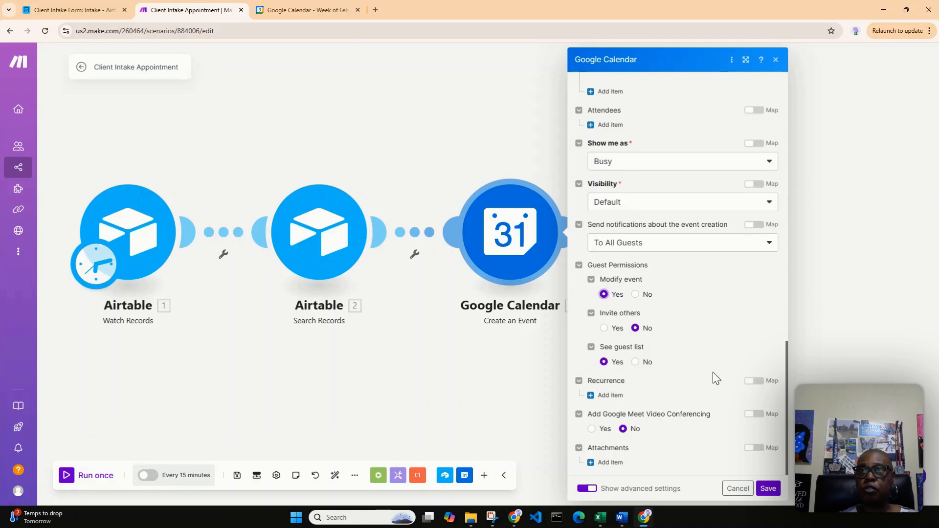
{"action": "scroll", "coordinate": [711, 377], "scroll_direction": "up", "scroll_amount": 4}
{"action": "scroll", "coordinate": [718, 342], "scroll_direction": "up", "scroll_amount": 4}
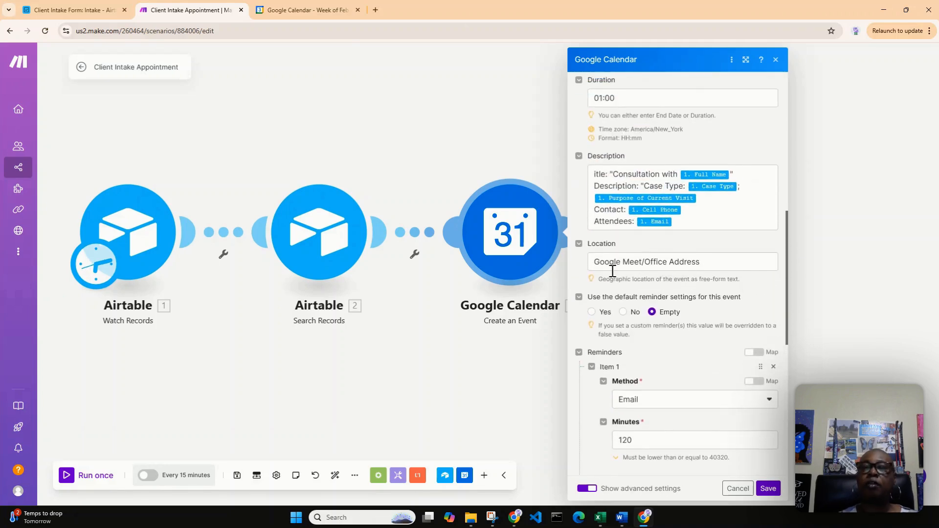
{"action": "scroll", "coordinate": [697, 308], "scroll_direction": "down", "scroll_amount": 5}
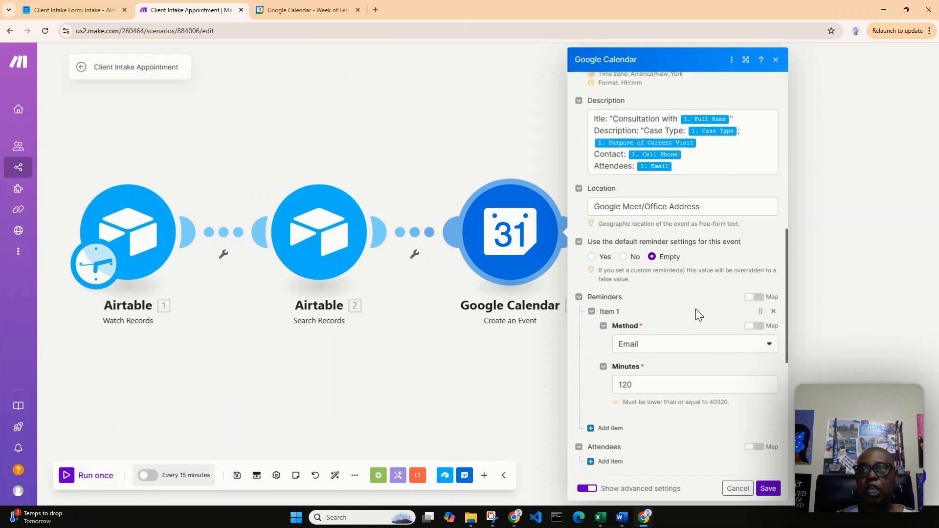
{"action": "scroll", "coordinate": [694, 317], "scroll_direction": "down", "scroll_amount": 3}
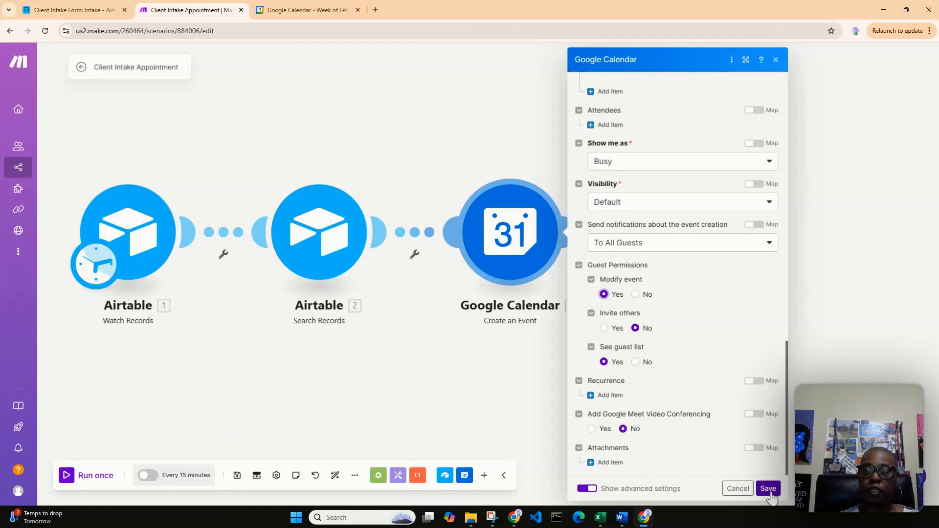
Add an attachment item to the event to inspect its File URL field, and remove the item
{"action": "left_click", "coordinate": [617, 463]}
{"action": "scroll", "coordinate": [685, 427], "scroll_direction": "down", "scroll_amount": 2}
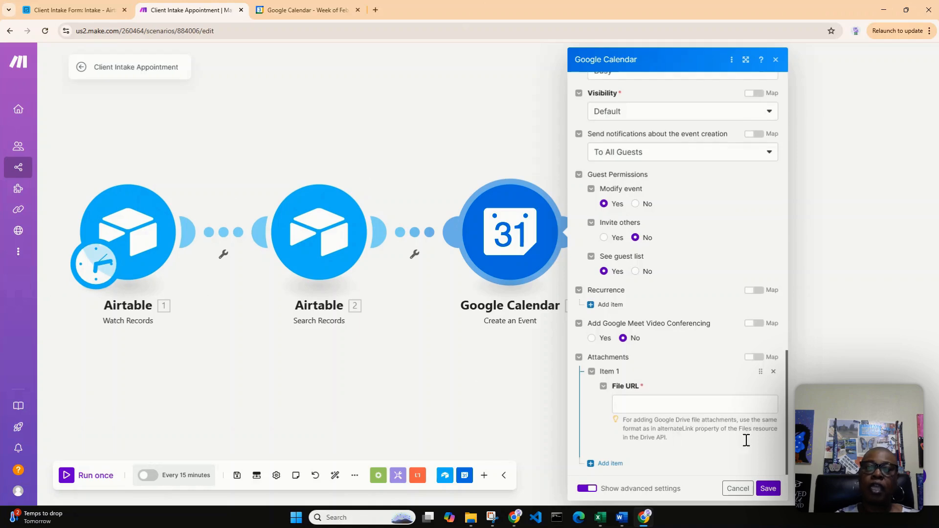
{"action": "scroll", "coordinate": [670, 438], "scroll_direction": "up", "scroll_amount": 1}
{"action": "scroll", "coordinate": [631, 440], "scroll_direction": "down", "scroll_amount": 1}
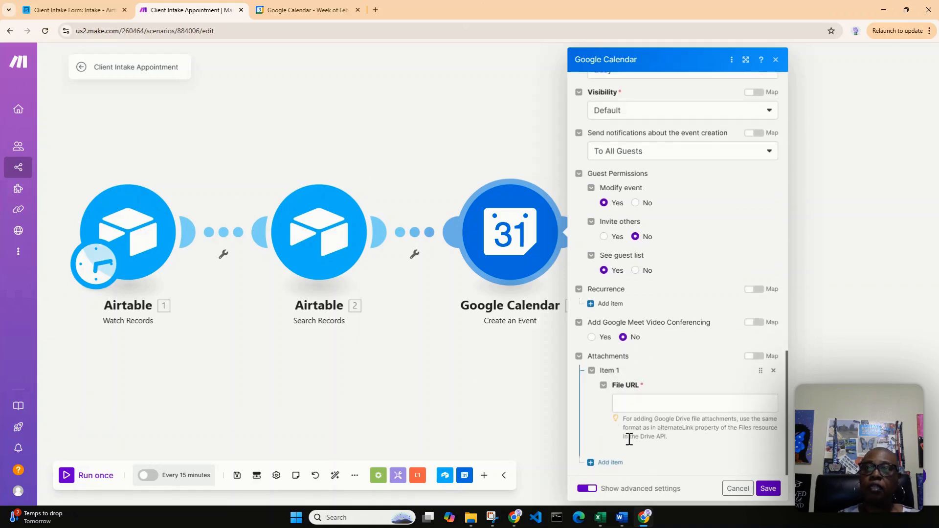
{"action": "left_click", "coordinate": [773, 371]}
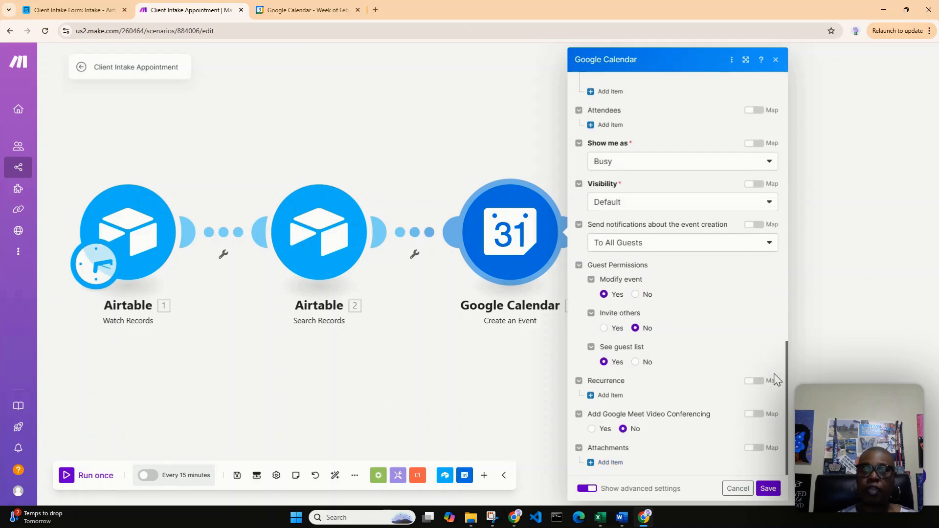
Save the Google Calendar event settings, and check the Update a Record module's Record ID mapping against the Watch Records fields
{"action": "left_click", "coordinate": [775, 490]}
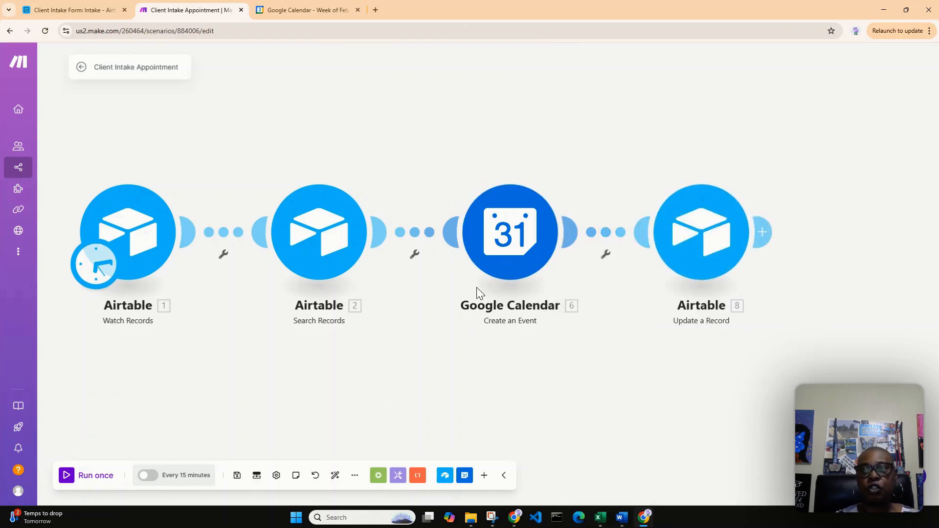
{"action": "left_click", "coordinate": [715, 251]}
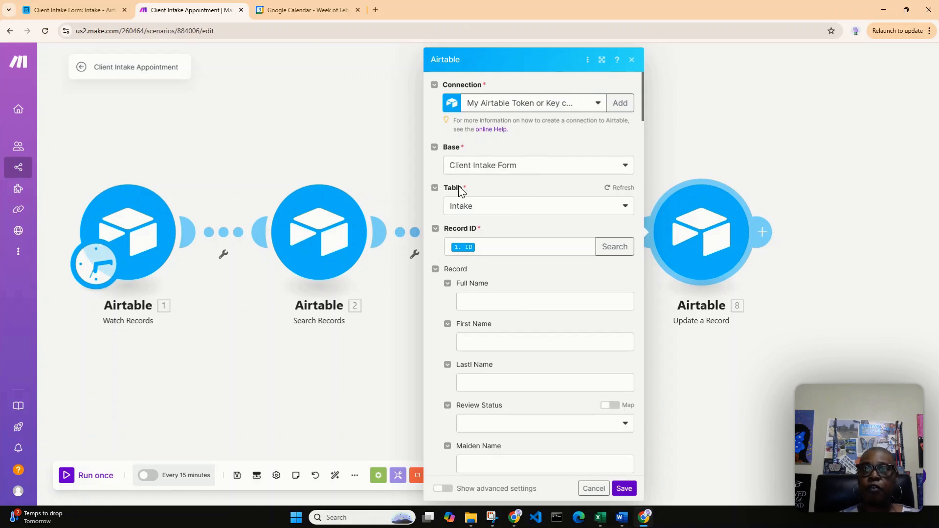
{"action": "left_click", "coordinate": [482, 251]}
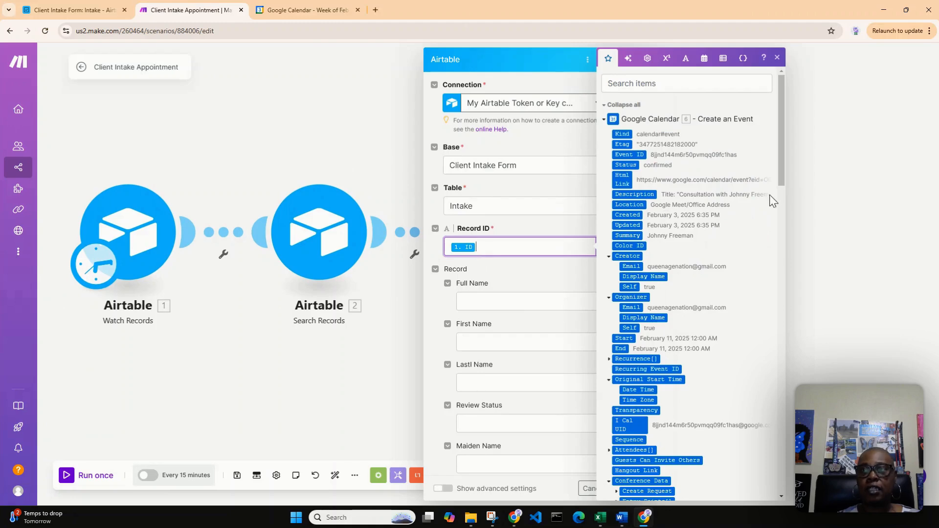
{"action": "left_click_drag", "start_coordinate": [784, 156], "coordinate": [739, 319]}
{"action": "scroll", "coordinate": [740, 319], "scroll_direction": "down", "scroll_amount": 3}
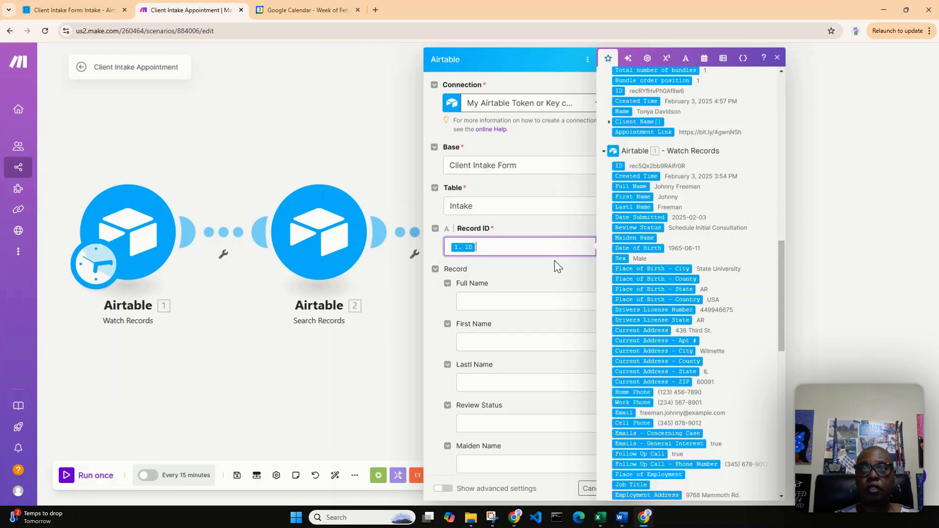
{"action": "scroll", "coordinate": [545, 292], "scroll_direction": "down", "scroll_amount": 5}
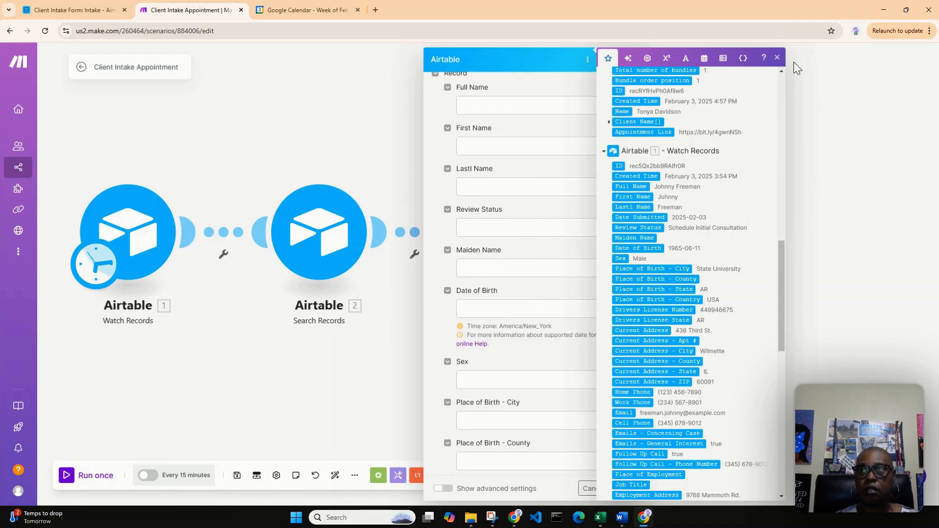
{"action": "left_click", "coordinate": [778, 57]}
Select Scheduled as the Status in the Update a Record module and save the module
{"action": "scroll", "coordinate": [616, 301], "scroll_direction": "down", "scroll_amount": 4}
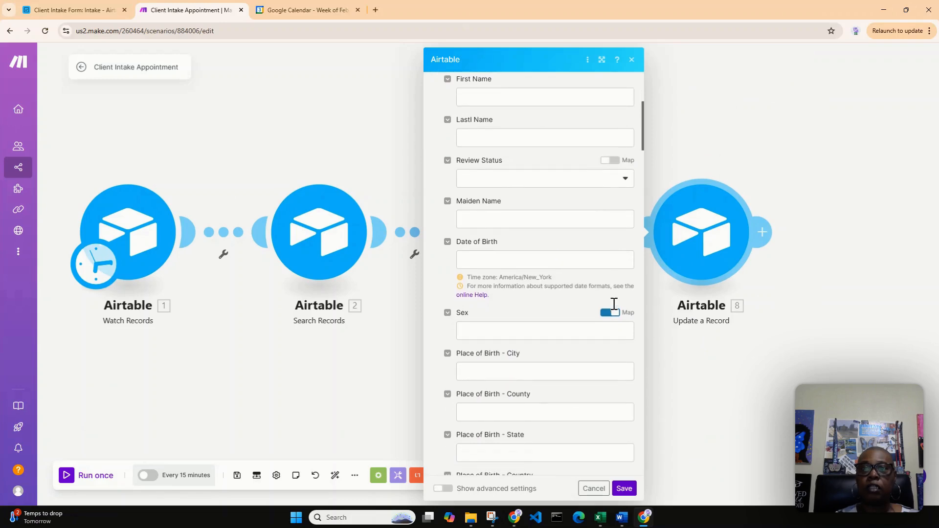
{"action": "scroll", "coordinate": [615, 309], "scroll_direction": "down", "scroll_amount": 3}
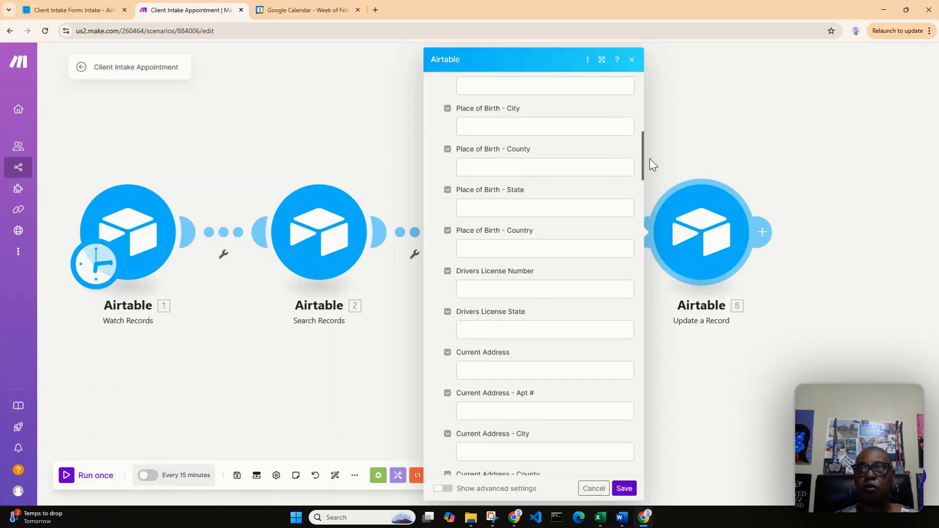
{"action": "left_click_drag", "start_coordinate": [644, 165], "coordinate": [616, 234]}
{"action": "scroll", "coordinate": [605, 262], "scroll_direction": "down", "scroll_amount": 10}
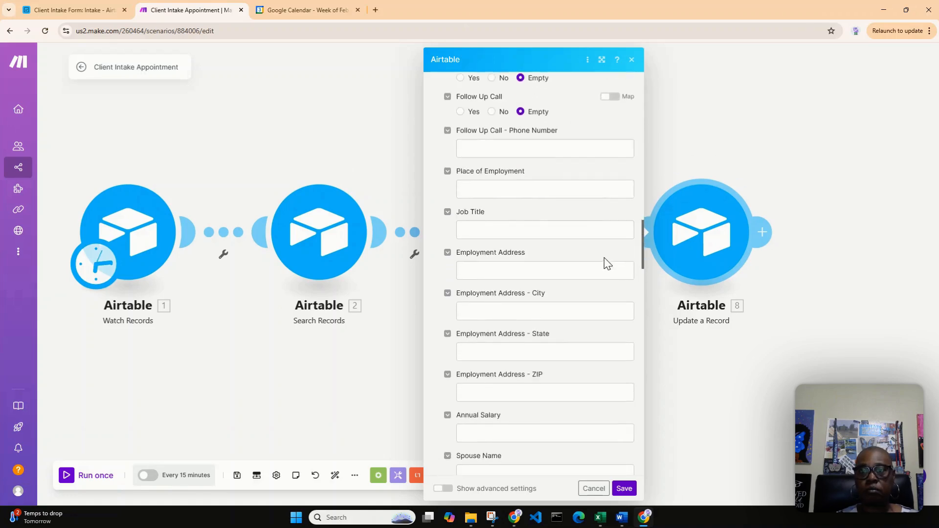
{"action": "scroll", "coordinate": [591, 314], "scroll_direction": "down", "scroll_amount": 11}
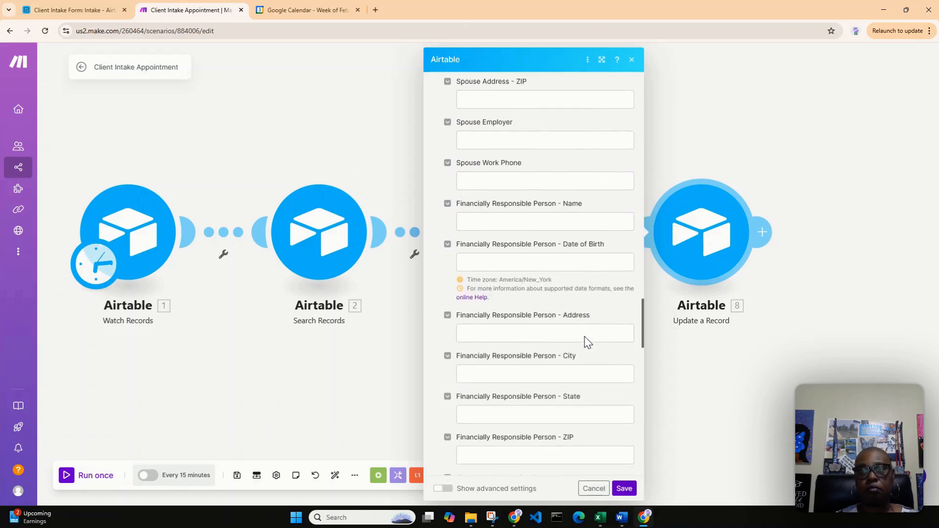
{"action": "scroll", "coordinate": [574, 391], "scroll_direction": "up", "scroll_amount": 20}
{"action": "scroll", "coordinate": [587, 420], "scroll_direction": "down", "scroll_amount": 20}
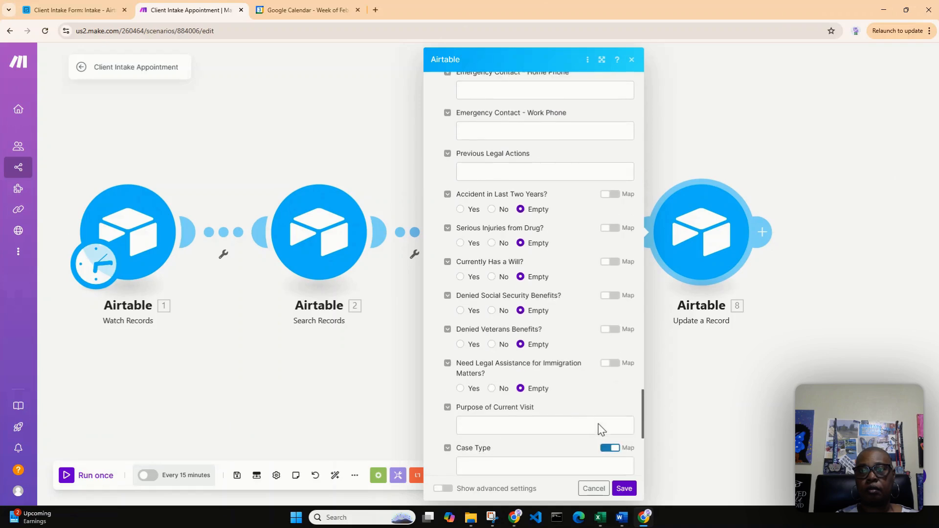
{"action": "scroll", "coordinate": [601, 429], "scroll_direction": "down", "scroll_amount": 4}
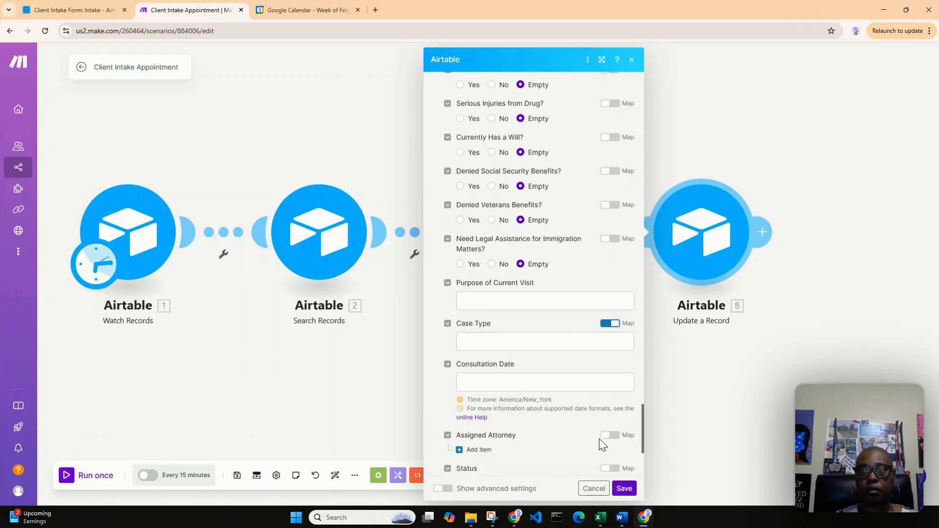
{"action": "scroll", "coordinate": [601, 450], "scroll_direction": "down", "scroll_amount": 2}
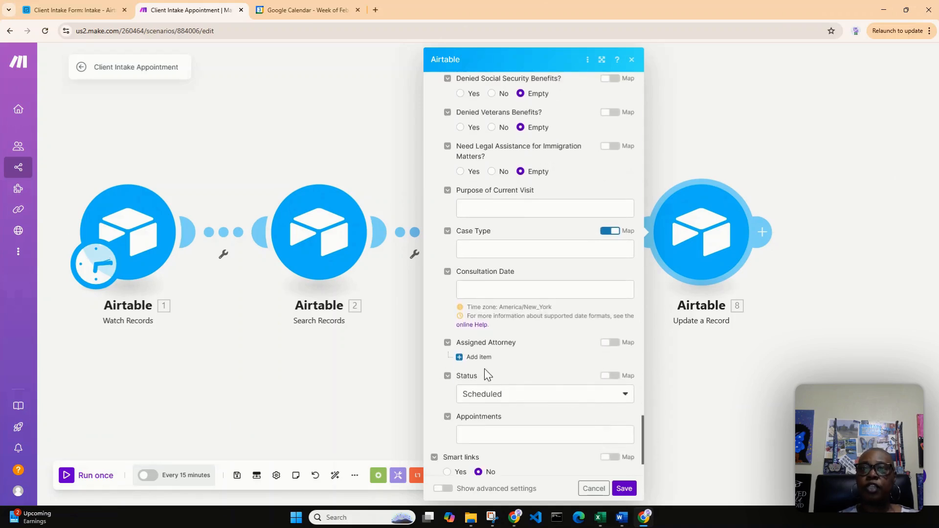
{"action": "left_click", "coordinate": [622, 396]}
{"action": "left_click", "coordinate": [516, 431]}
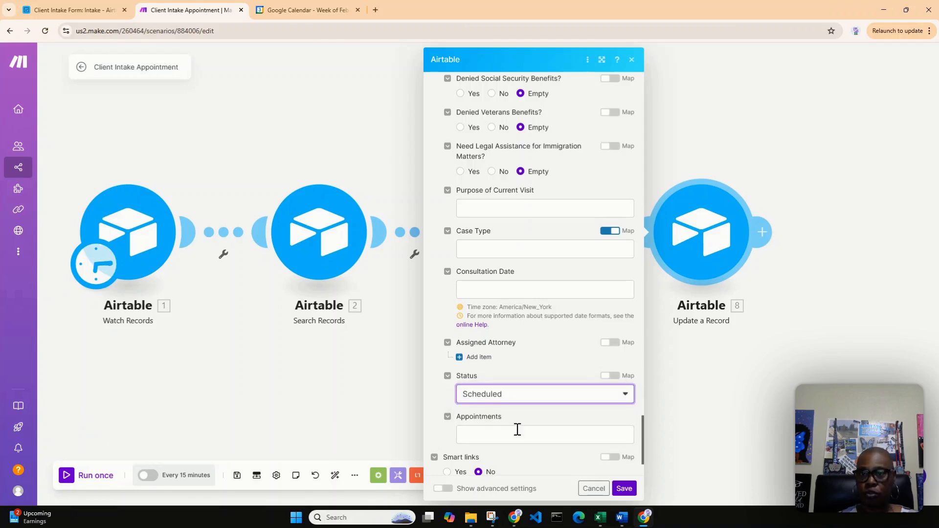
{"action": "scroll", "coordinate": [524, 419], "scroll_direction": "down", "scroll_amount": 1}
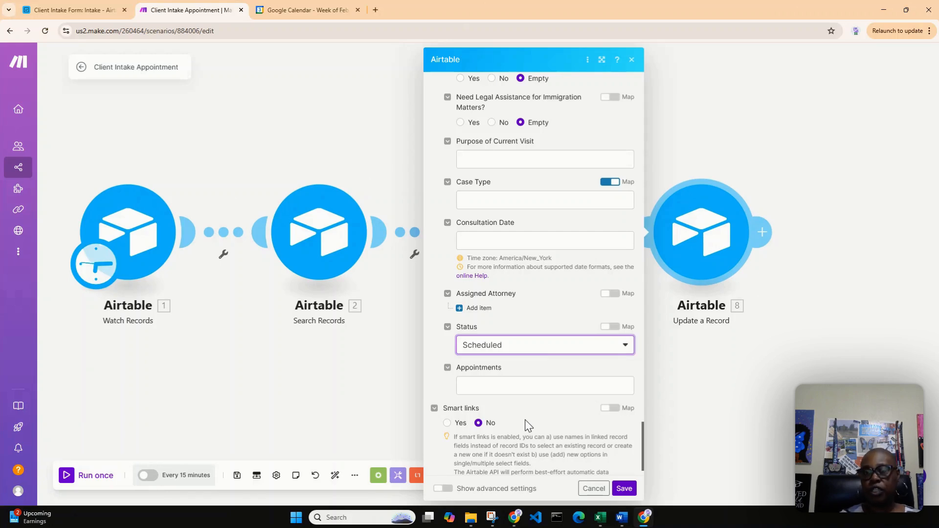
{"action": "left_click", "coordinate": [624, 488]}
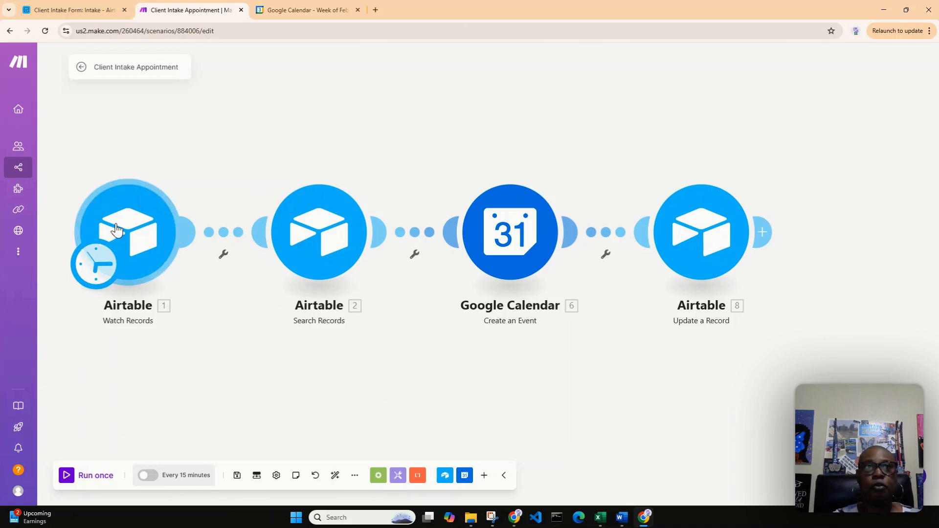
Switch to Airtable and review the first appointment record from Consultation Date and Status through Assigned Attorney
{"action": "left_click", "coordinate": [84, 10]}
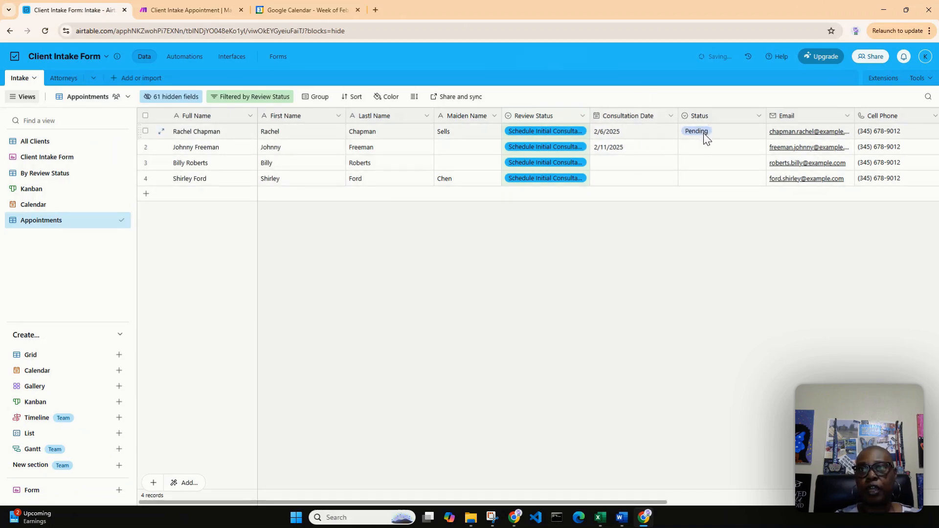
{"action": "left_click", "coordinate": [616, 133]}
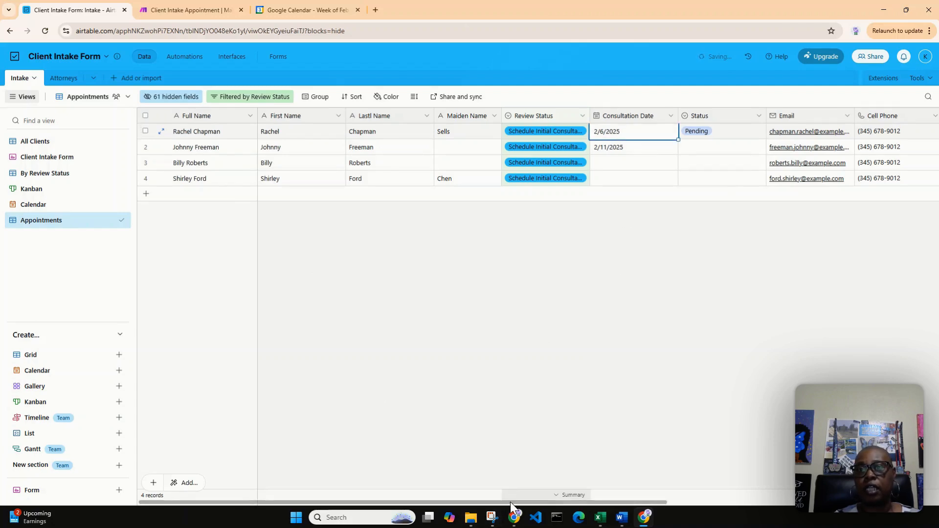
{"action": "scroll", "coordinate": [518, 504], "scroll_direction": "right", "scroll_amount": 5}
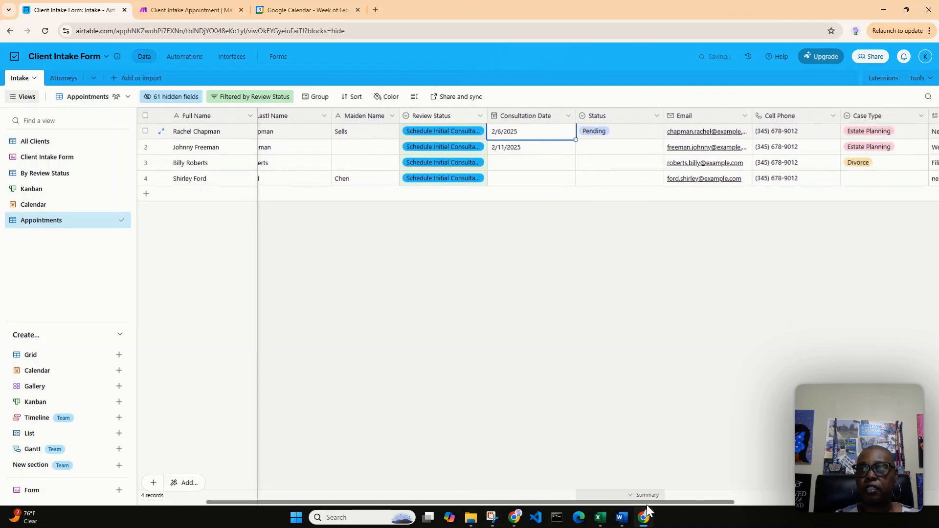
{"action": "scroll", "coordinate": [647, 505], "scroll_direction": "right", "scroll_amount": 5}
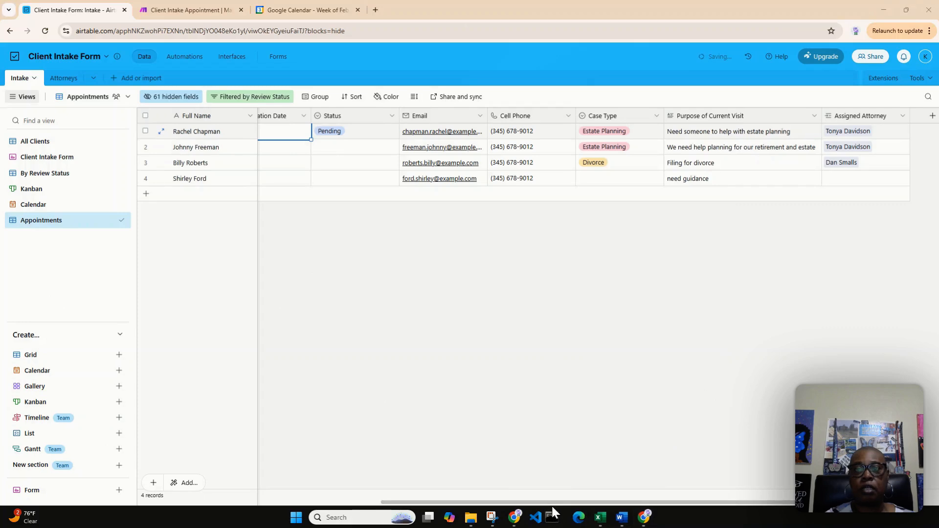
Switch to Make and set the Watch Records module to start manually from the Pending record
{"action": "left_click_drag", "start_coordinate": [513, 510], "coordinate": [264, 509]}
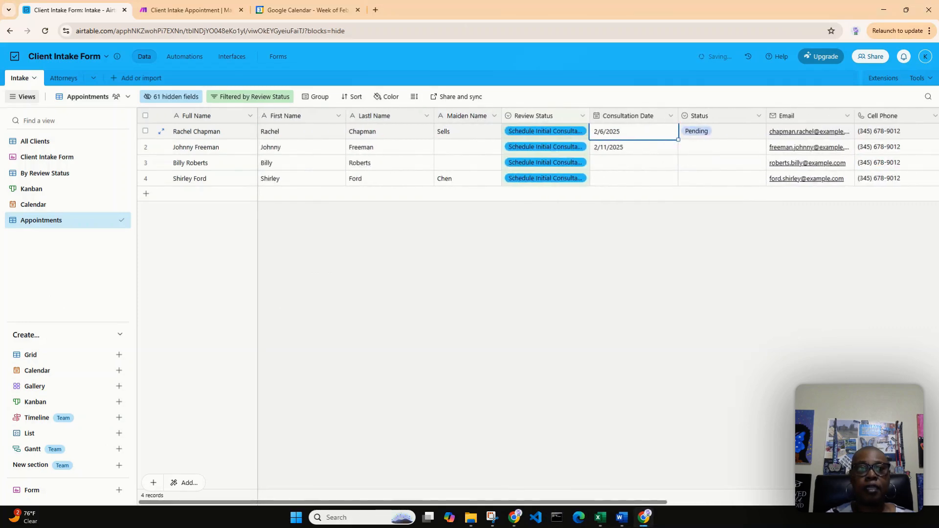
{"action": "left_click", "coordinate": [201, 10]}
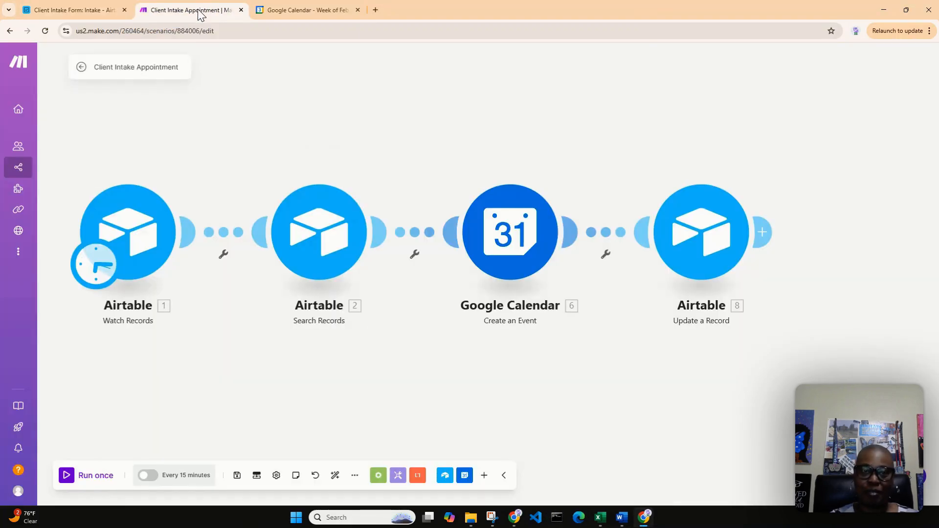
{"action": "right_click", "coordinate": [136, 236]}
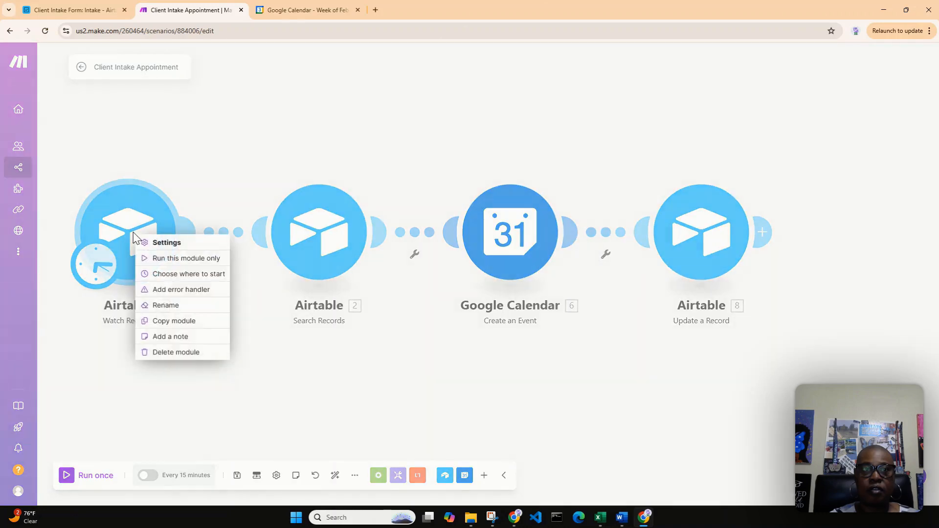
{"action": "left_click", "coordinate": [164, 274]}
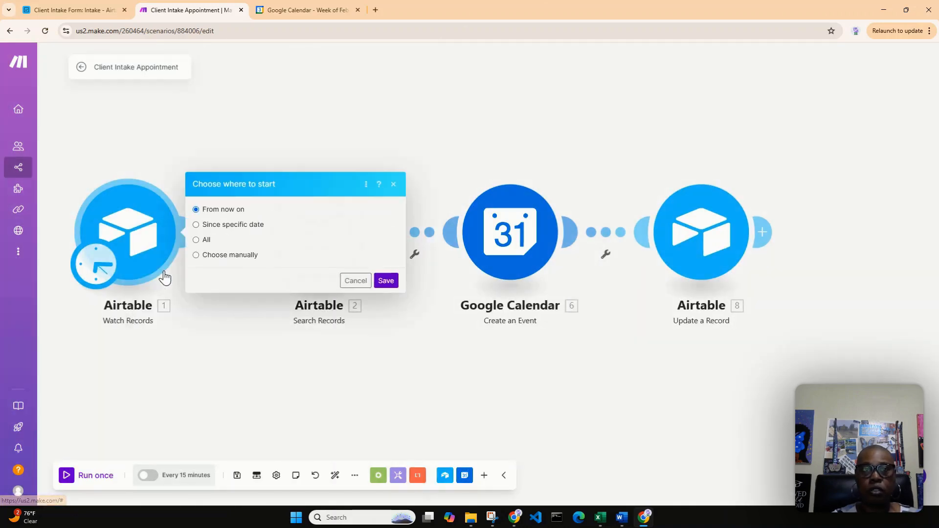
{"action": "left_click", "coordinate": [226, 256]}
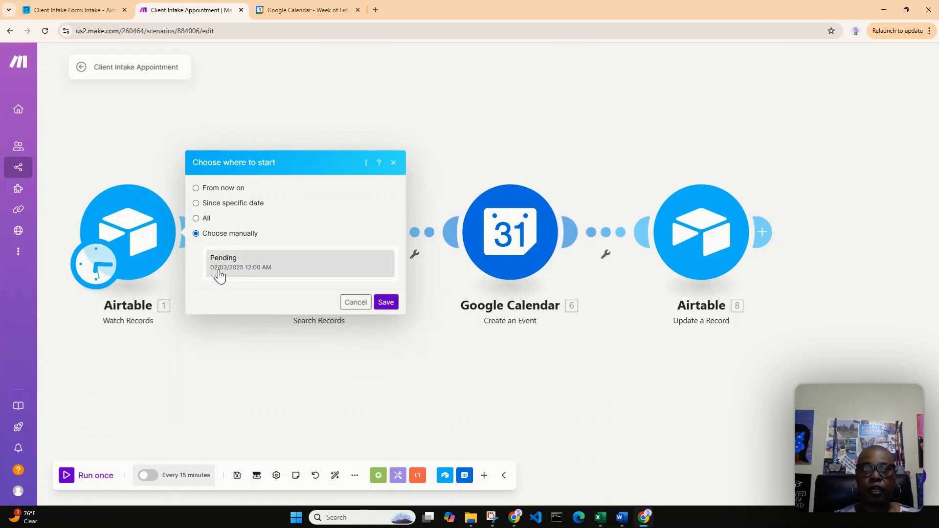
{"action": "left_click", "coordinate": [386, 302]}
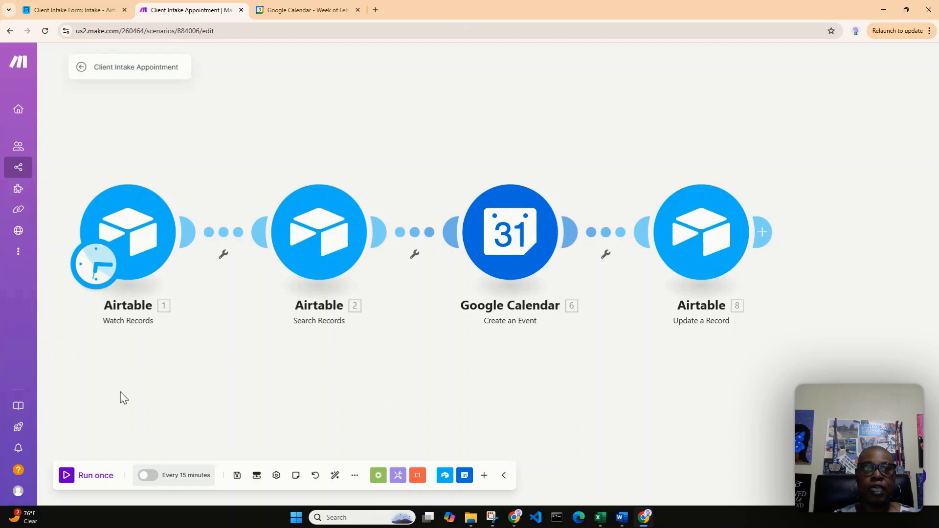
Run the Client Intake Appointment scenario once
{"action": "left_click", "coordinate": [67, 476]}
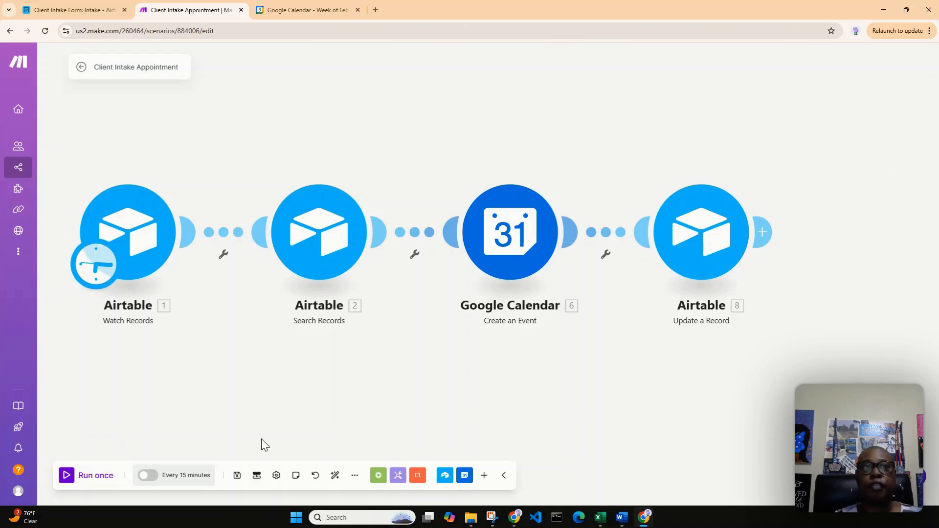
{"action": "left_click", "coordinate": [68, 477]}
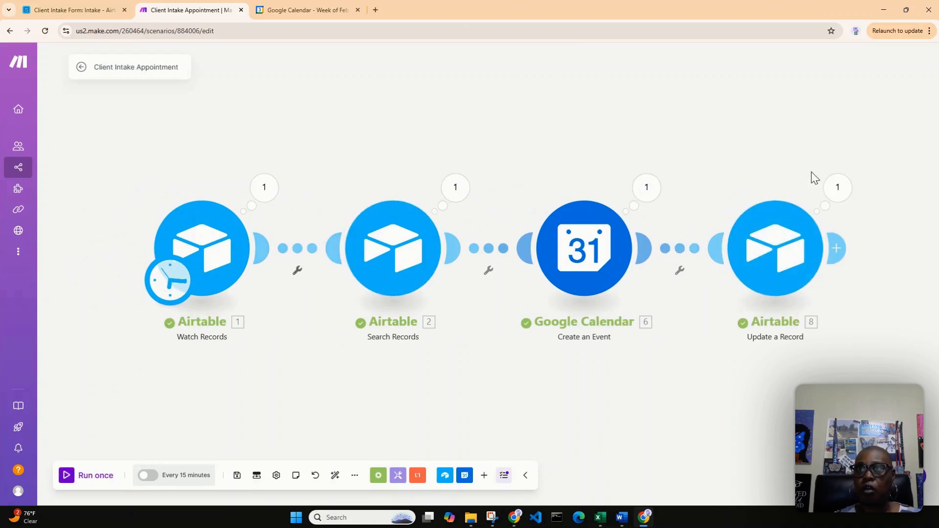
{"action": "left_click_drag", "start_coordinate": [688, 129], "coordinate": [618, 121]}
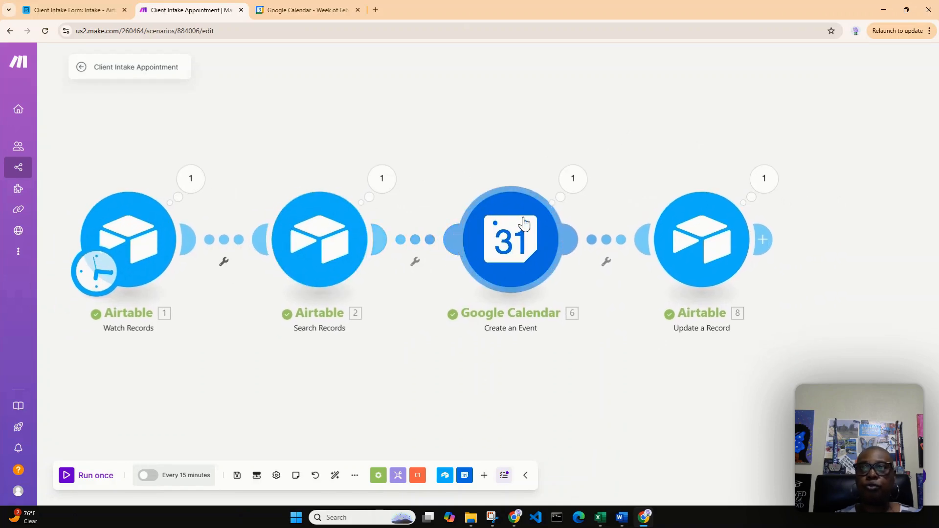
Check the first appointment's Status in Airtable and open the February 5 consultation event in Google Calendar
{"action": "left_click", "coordinate": [294, 6]}
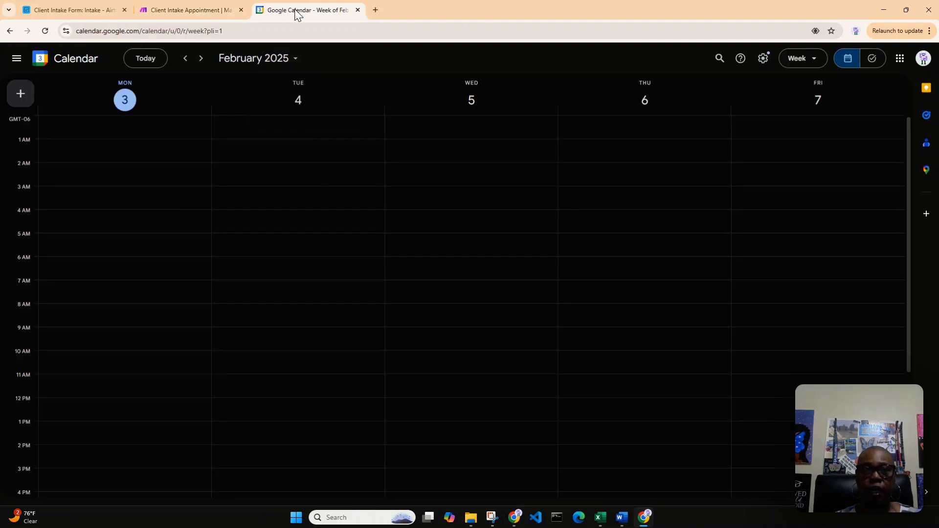
{"action": "left_click", "coordinate": [80, 11]}
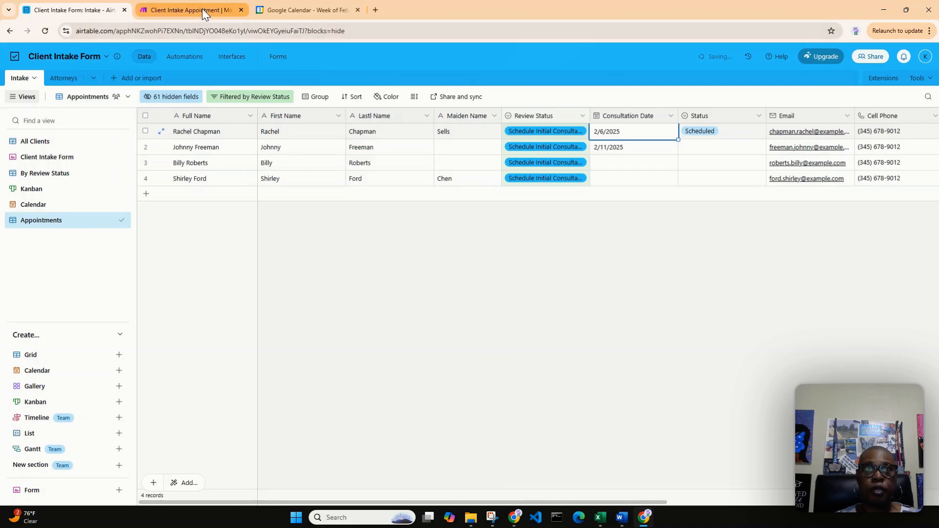
{"action": "left_click", "coordinate": [319, 9]}
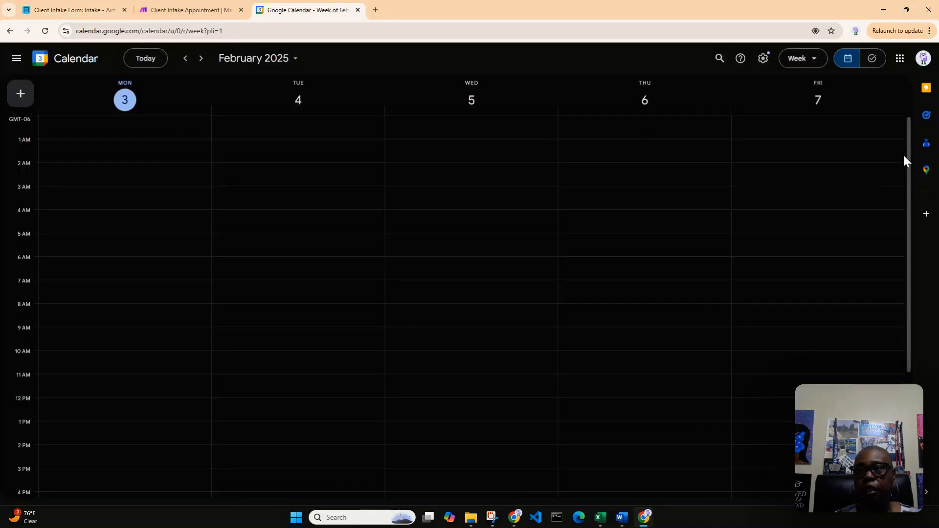
{"action": "left_click_drag", "start_coordinate": [907, 126], "coordinate": [892, 310]}
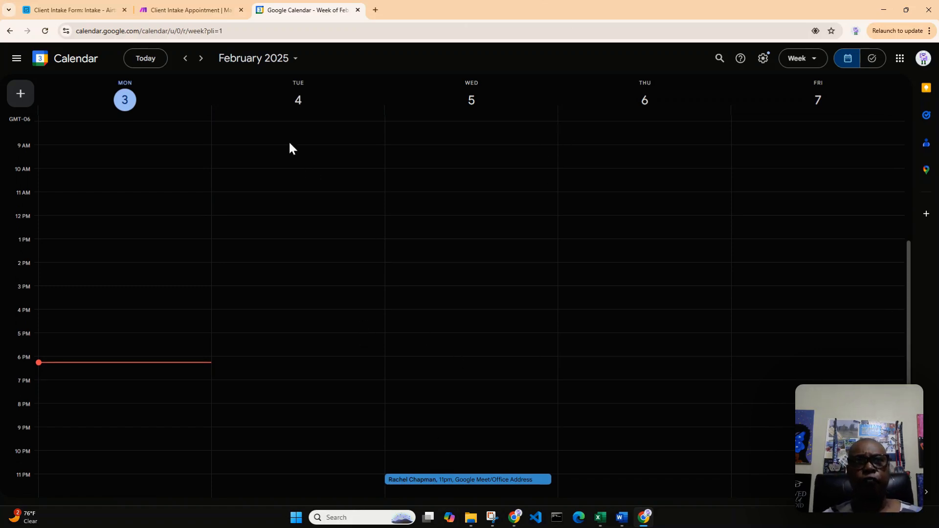
{"action": "left_click", "coordinate": [498, 480]}
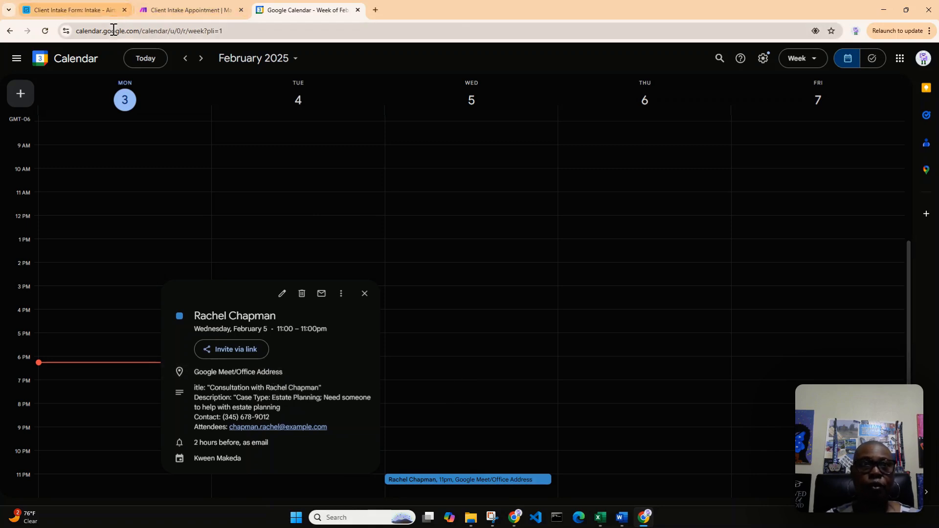
Correct the first label of the event description to "Title:" in Make's Google Calendar module and save the module
{"action": "left_click", "coordinate": [154, 9]}
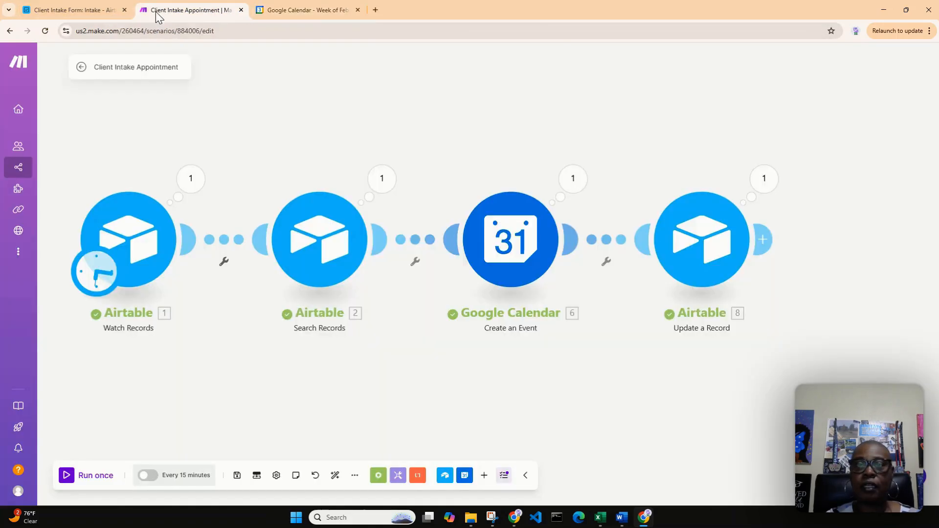
{"action": "left_click", "coordinate": [532, 252]}
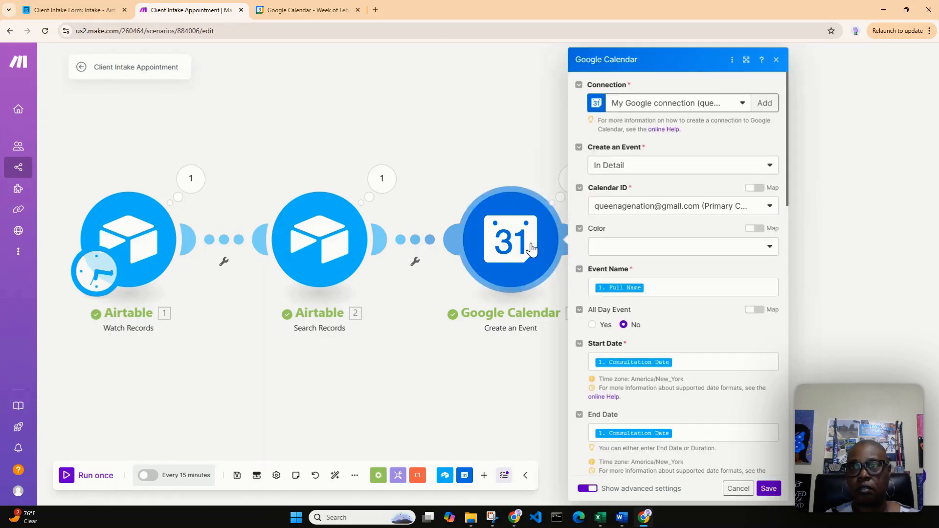
{"action": "scroll", "coordinate": [672, 304], "scroll_direction": "down", "scroll_amount": 5}
{"action": "scroll", "coordinate": [673, 304], "scroll_direction": "down", "scroll_amount": 1}
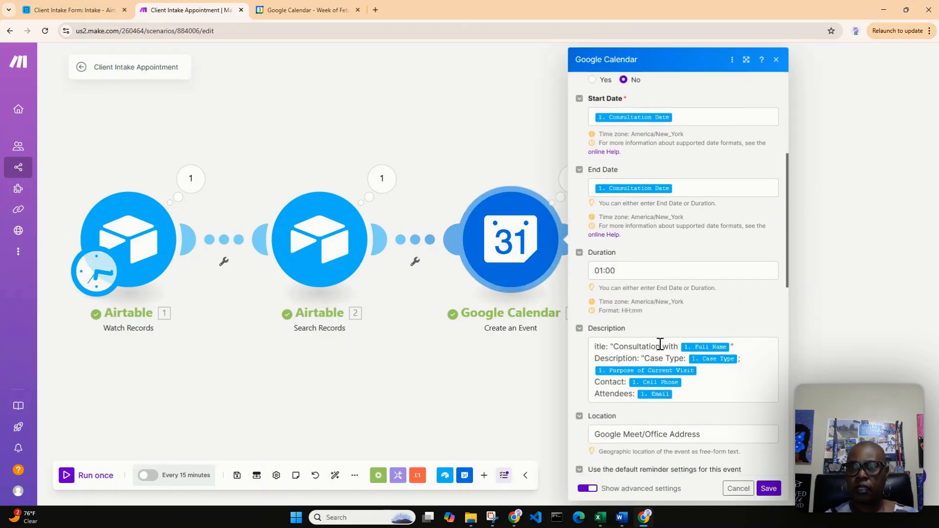
{"action": "left_click", "coordinate": [594, 346]}
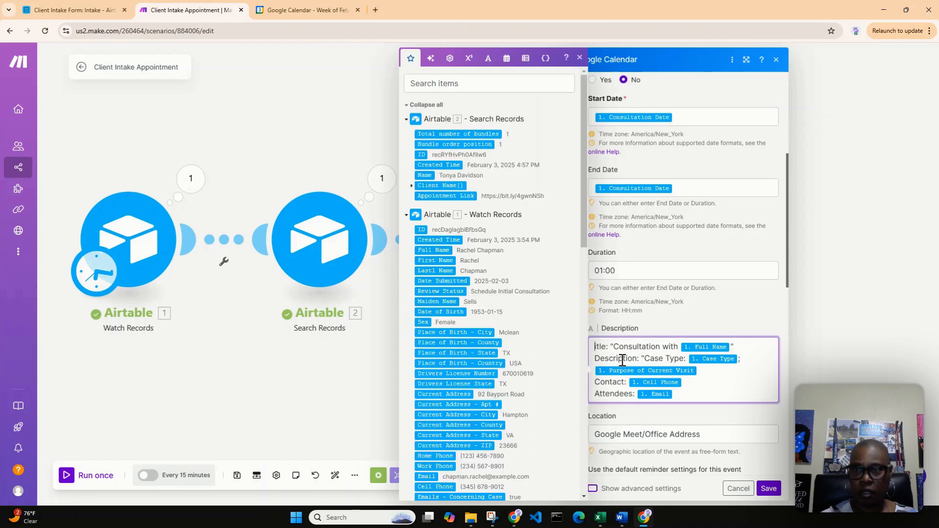
{"action": "type", "text": "T"}
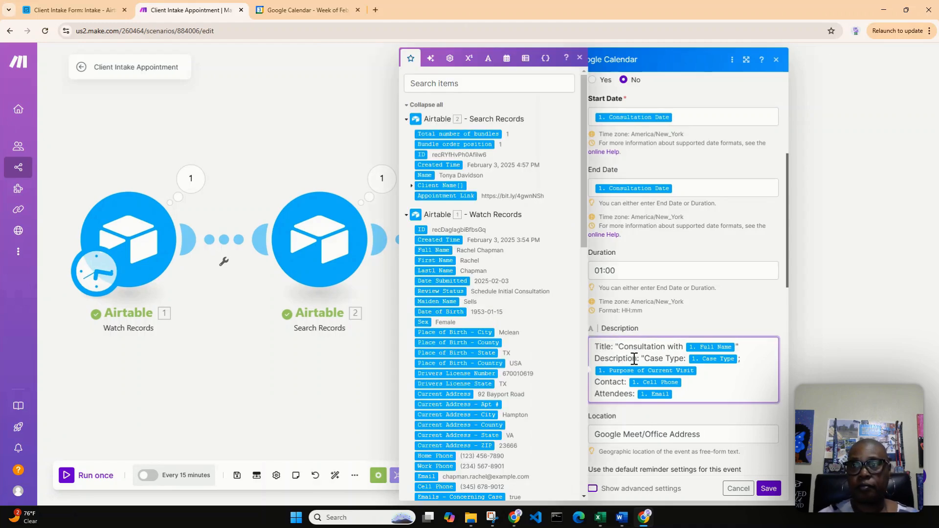
{"action": "left_click", "coordinate": [768, 487]}
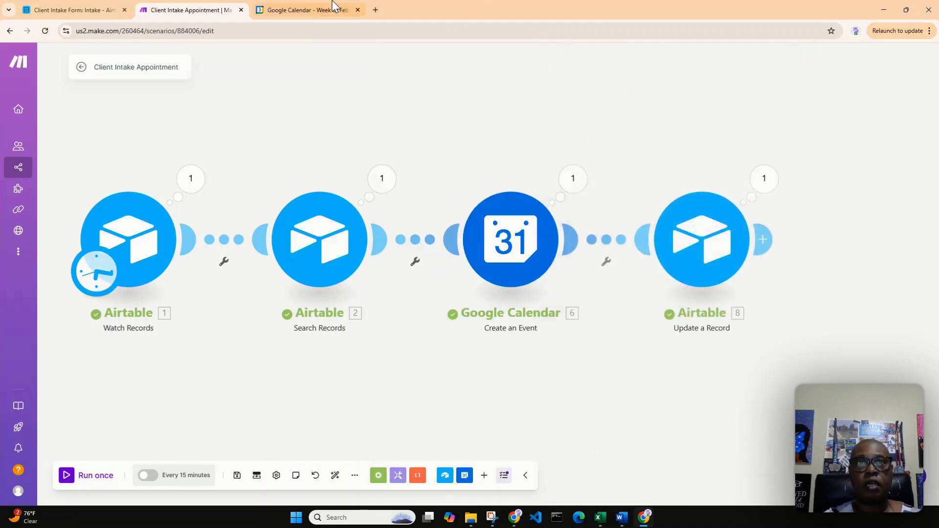
Compare the Google Calendar event's details with the first appointment's Case Type and Purpose of Current Visit in Airtable
{"action": "left_click", "coordinate": [290, 9]}
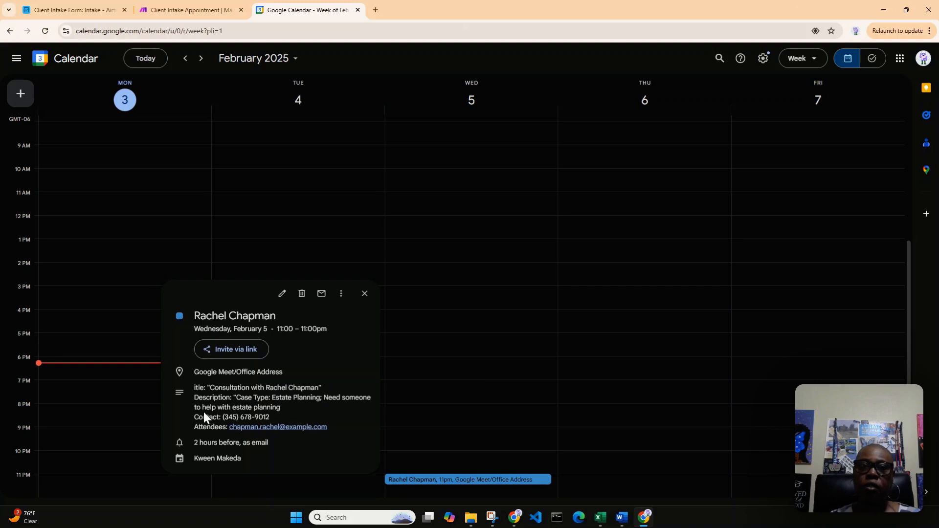
{"action": "left_click", "coordinate": [88, 6]}
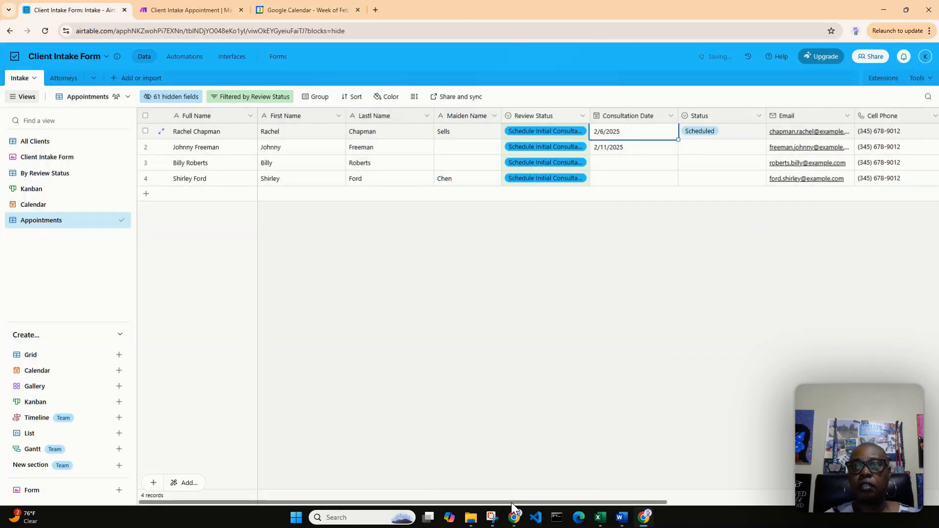
{"action": "left_click_drag", "start_coordinate": [515, 503], "coordinate": [812, 482]}
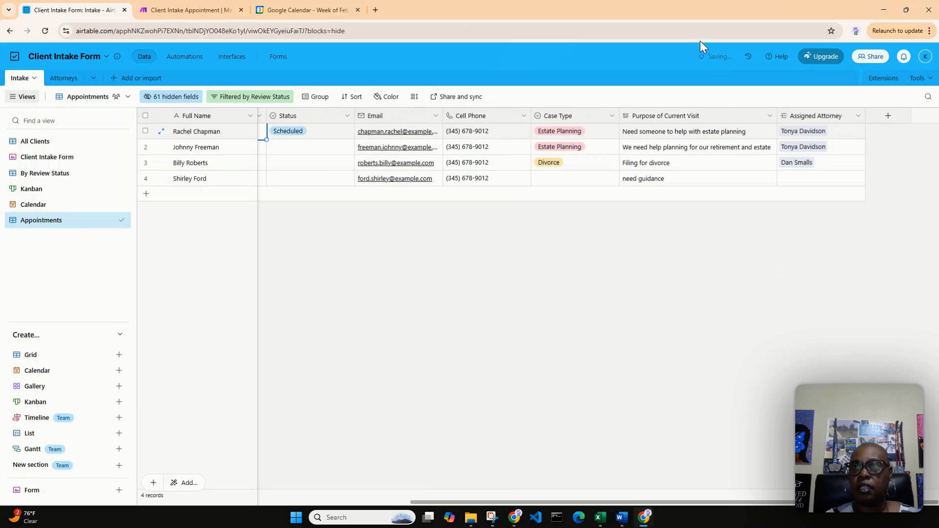
{"action": "left_click", "coordinate": [673, 131]}
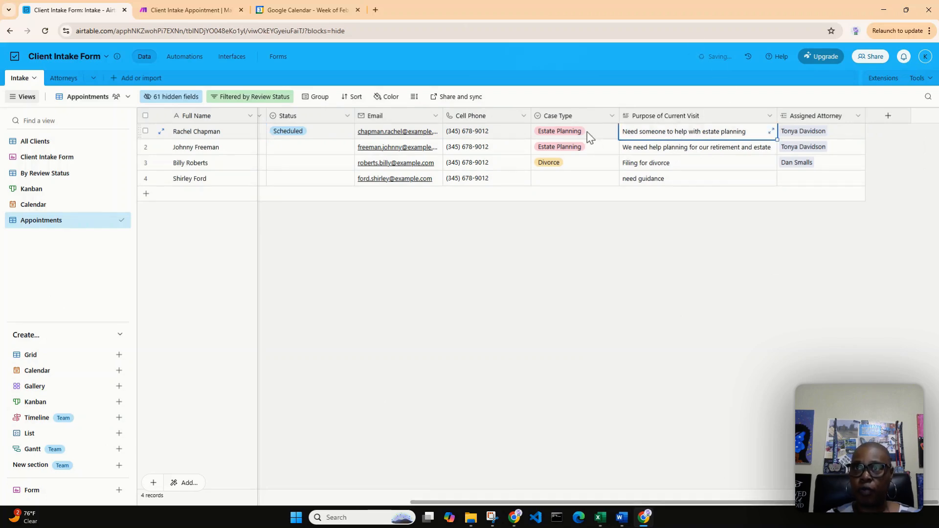
{"action": "left_click", "coordinate": [292, 12]}
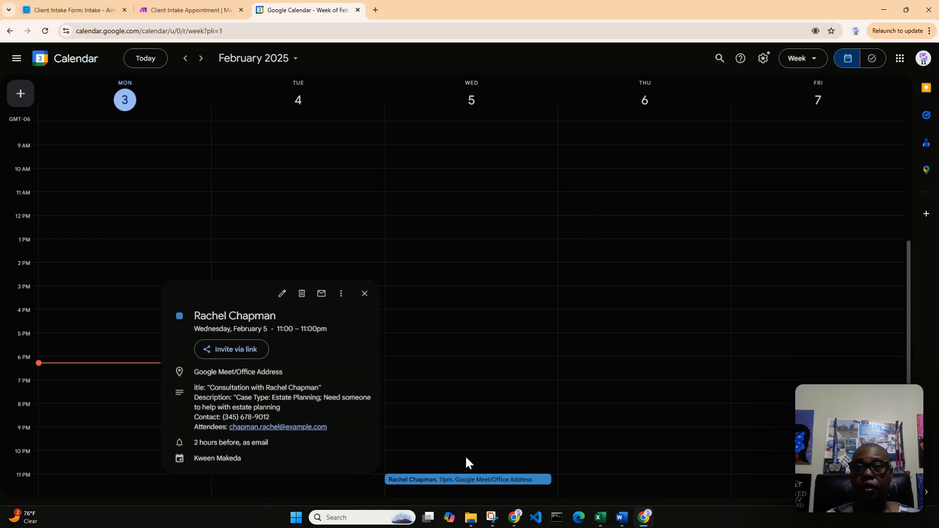
Open the first attorney's Appointment Link from Airtable's Attorneys table, view the booked event in that calendar, and close the calendar
{"action": "left_click", "coordinate": [78, 11]}
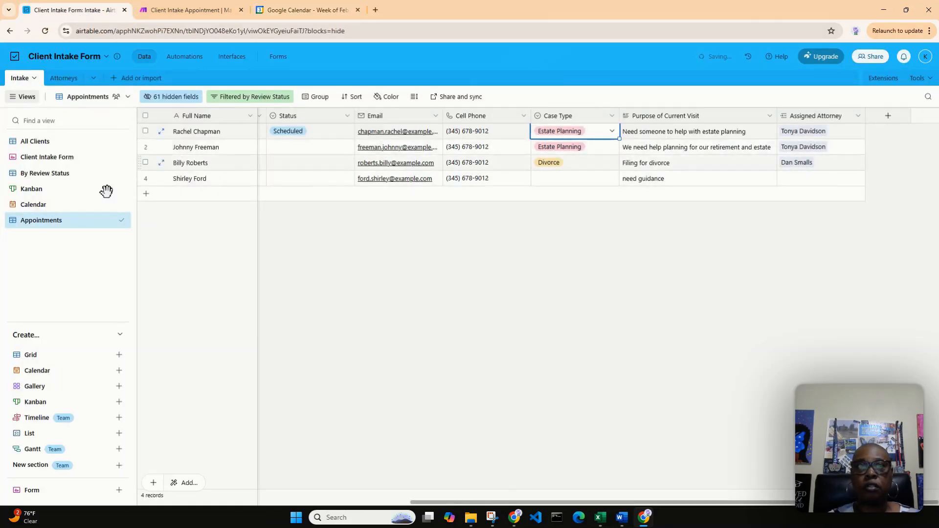
{"action": "left_click", "coordinate": [63, 78]}
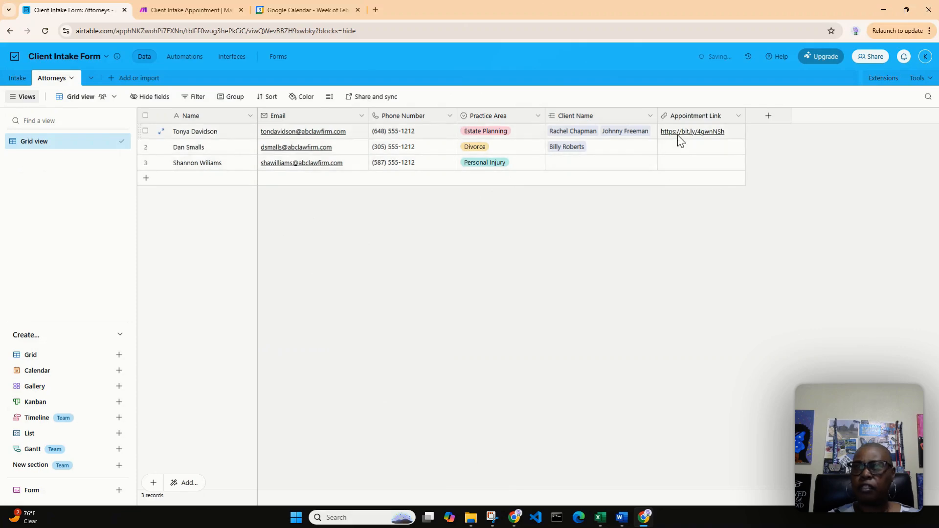
{"action": "left_click", "coordinate": [683, 133]}
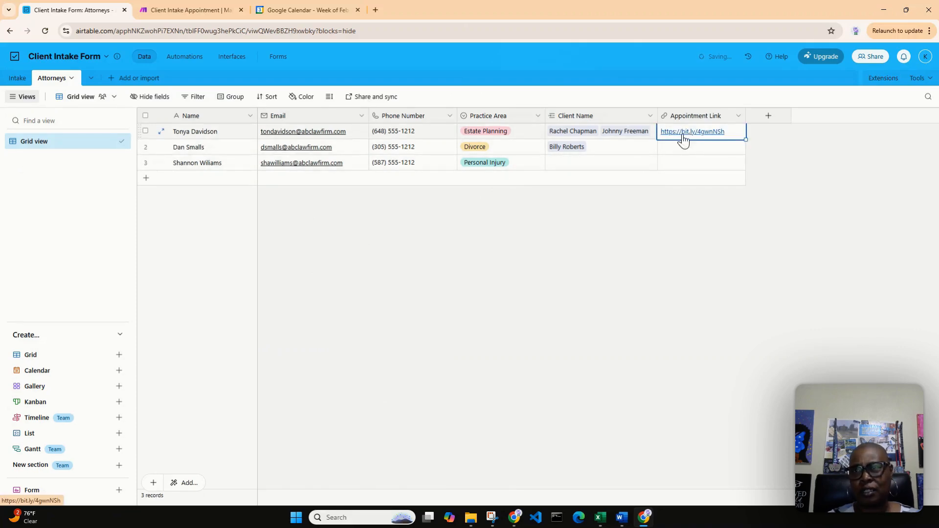
{"action": "right_click", "coordinate": [685, 133]}
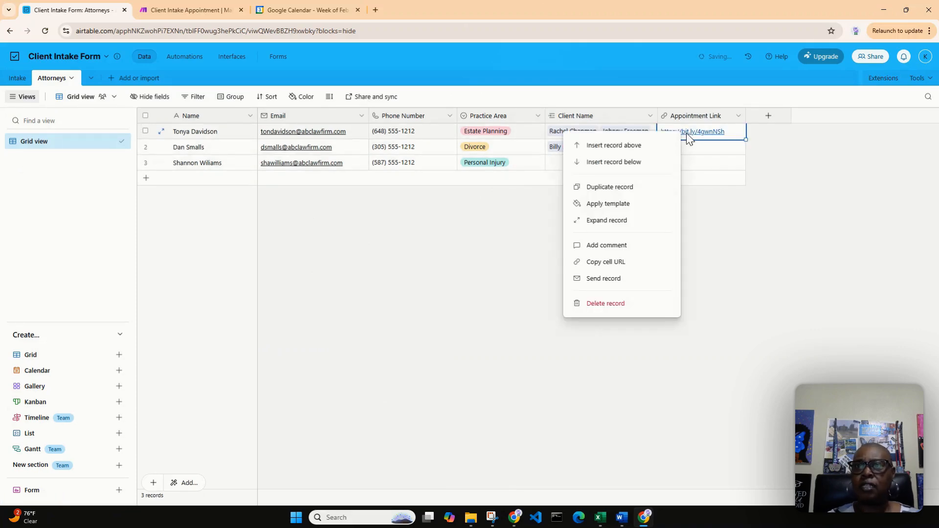
{"action": "left_click", "coordinate": [686, 133]}
{"action": "left_click", "coordinate": [690, 135]}
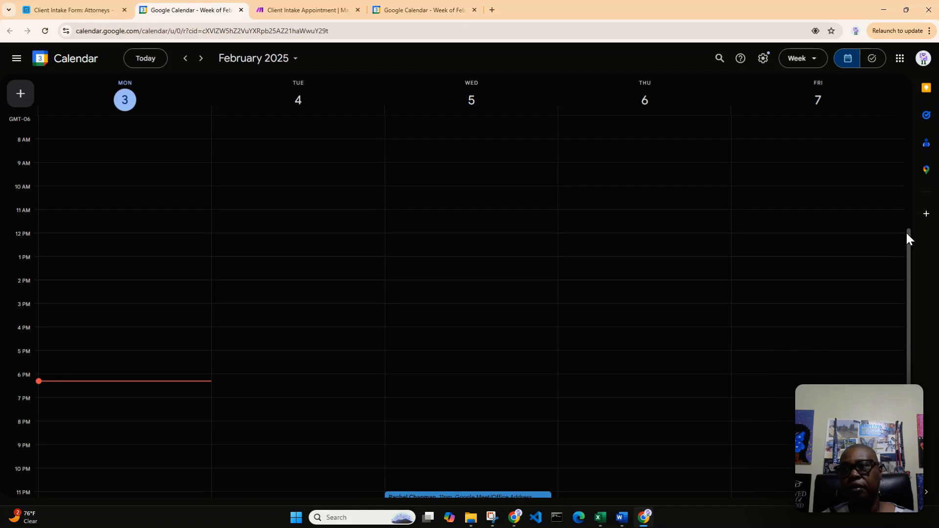
{"action": "scroll", "coordinate": [910, 237], "scroll_direction": "down", "scroll_amount": 1}
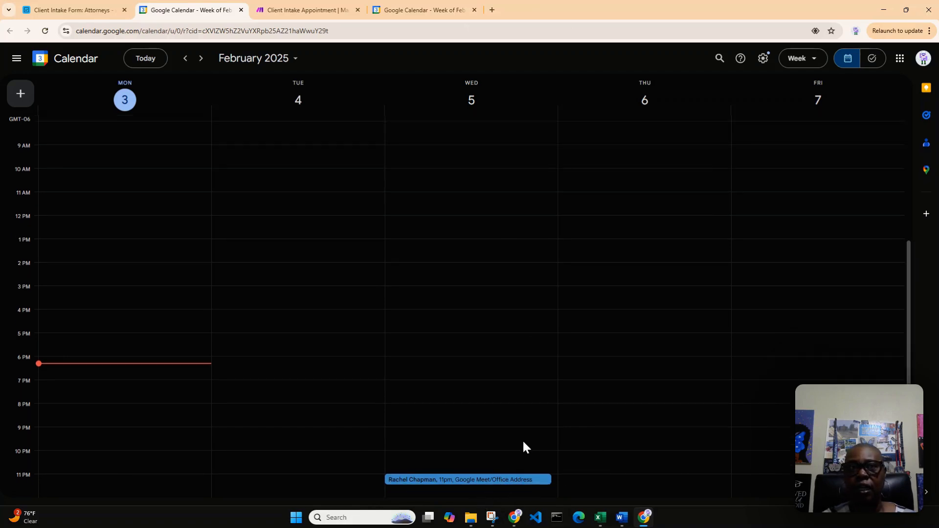
{"action": "left_click", "coordinate": [241, 9]}
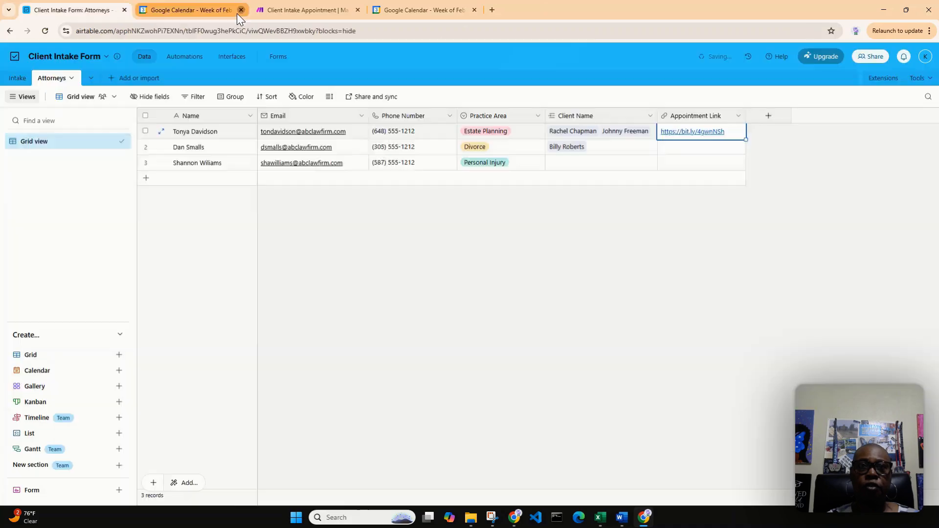
{"action": "left_click", "coordinate": [237, 12]}
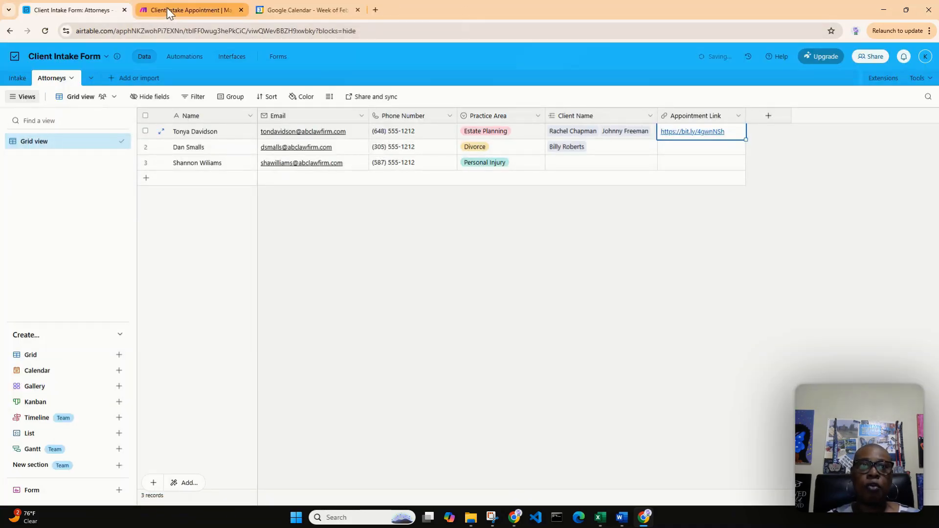
Set the second appointment's Status to Pending in the Appointments view of Airtable's Intake table
{"action": "left_click", "coordinate": [13, 83]}
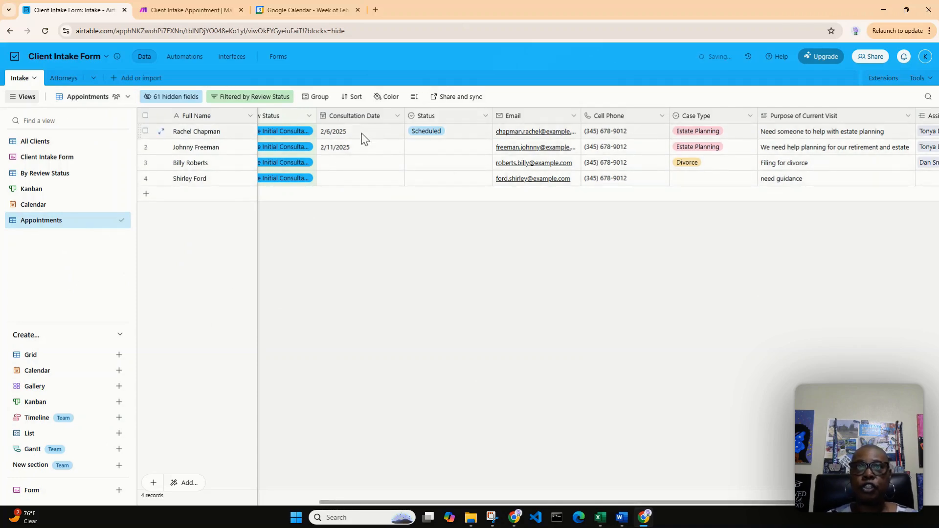
{"action": "left_click", "coordinate": [434, 131]}
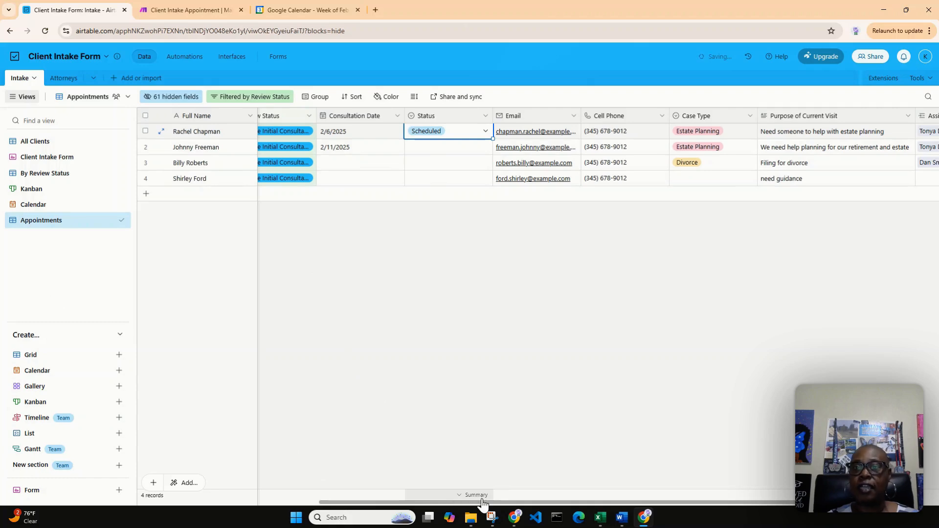
{"action": "left_click_drag", "start_coordinate": [479, 500], "coordinate": [373, 502]}
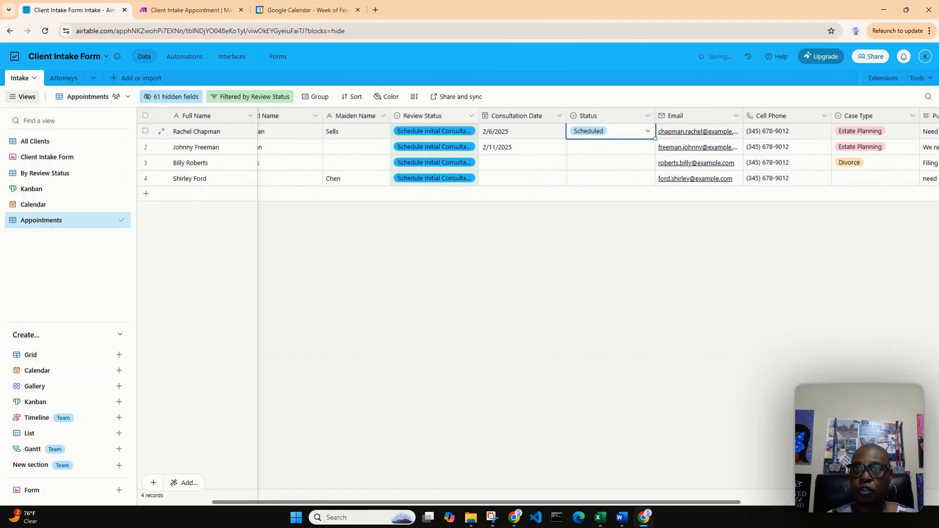
{"action": "left_click", "coordinate": [613, 146]}
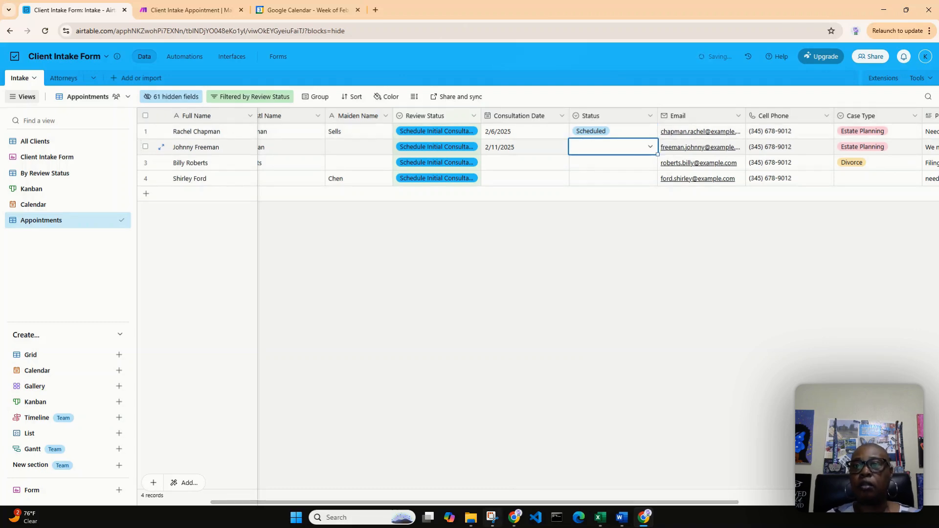
{"action": "left_click_drag", "start_coordinate": [515, 502], "coordinate": [440, 497]}
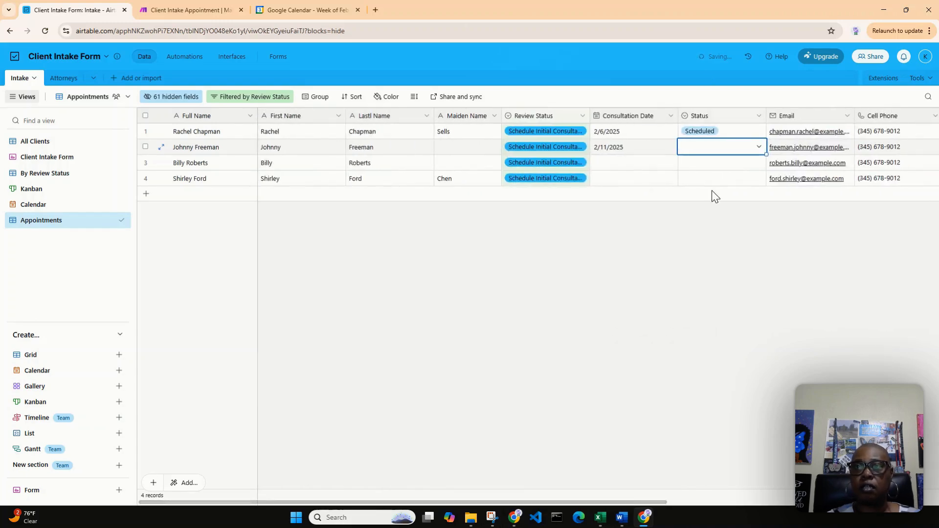
{"action": "left_click", "coordinate": [761, 147]}
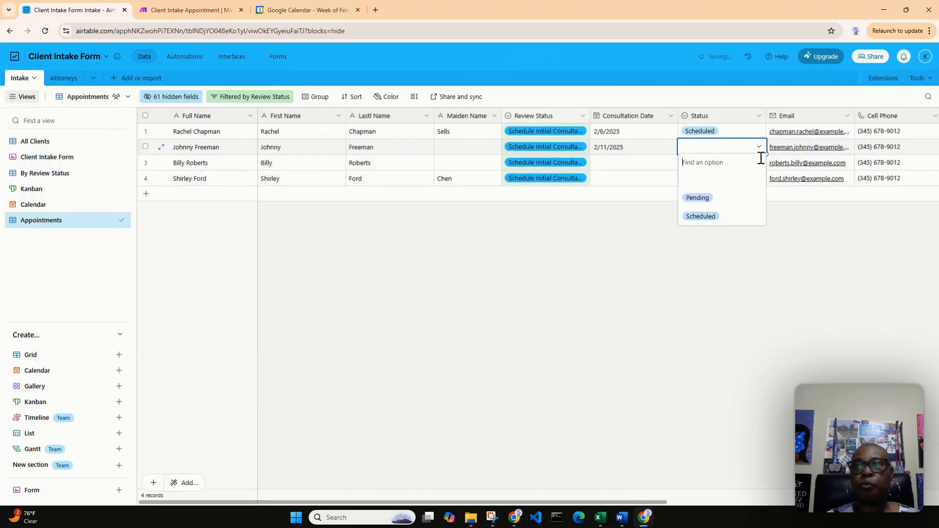
{"action": "left_click", "coordinate": [707, 199]}
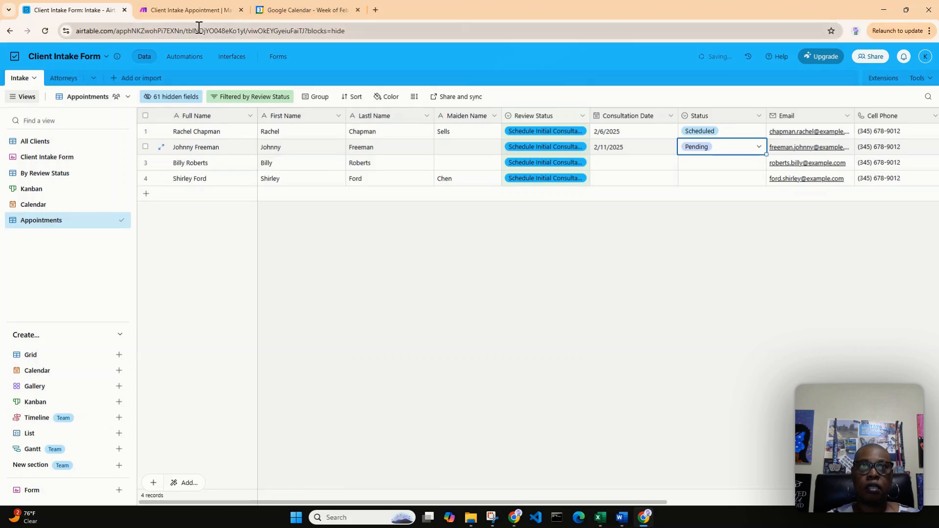
In Make, manually choose the Pending record as the starting point of the Watch Records module and run the scenario once
{"action": "left_click", "coordinate": [204, 10]}
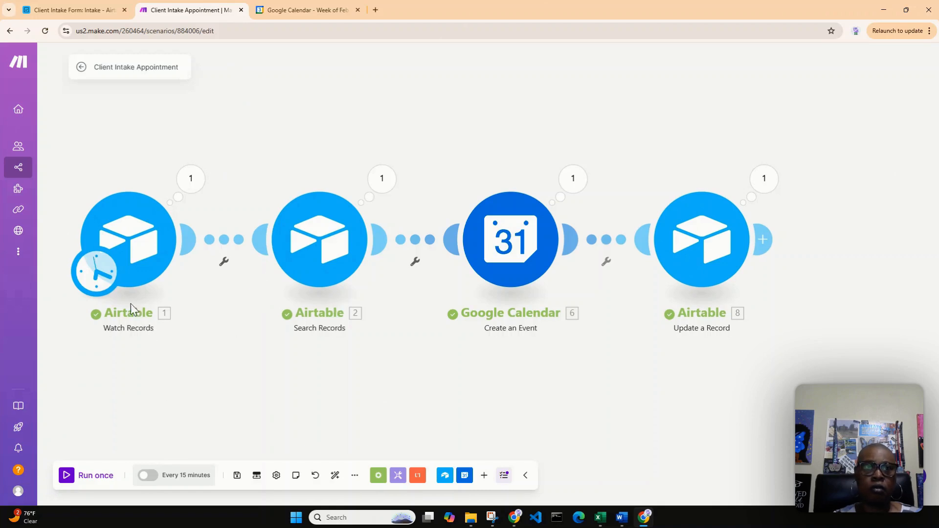
{"action": "right_click", "coordinate": [132, 240]}
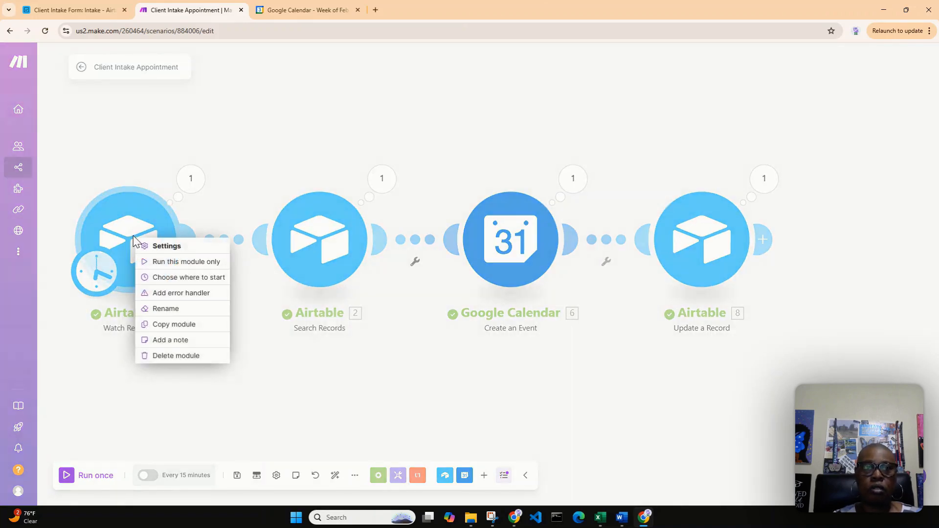
{"action": "left_click", "coordinate": [184, 279]}
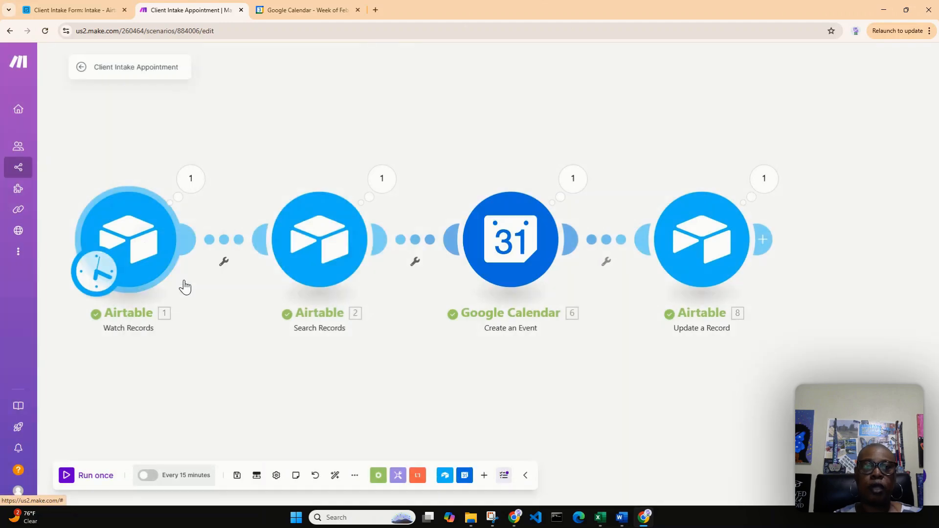
{"action": "left_click", "coordinate": [215, 261]}
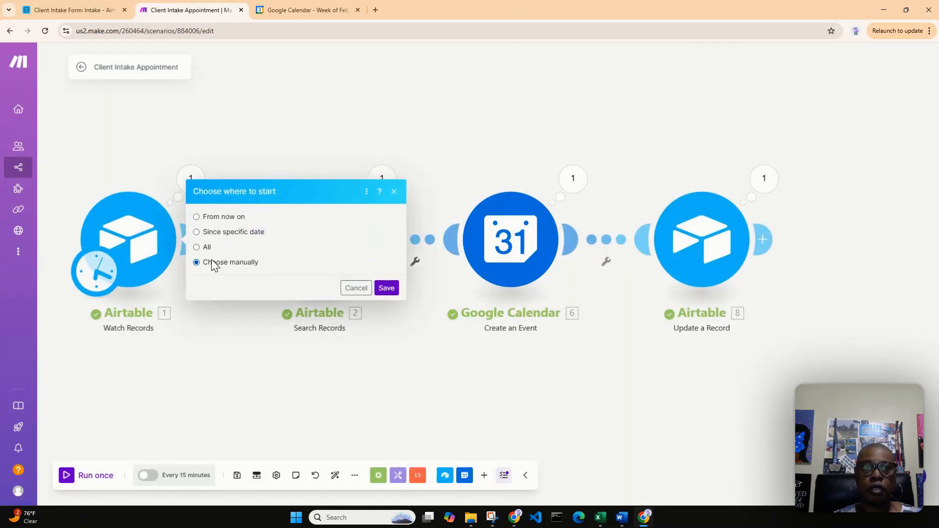
{"action": "left_click", "coordinate": [348, 277]}
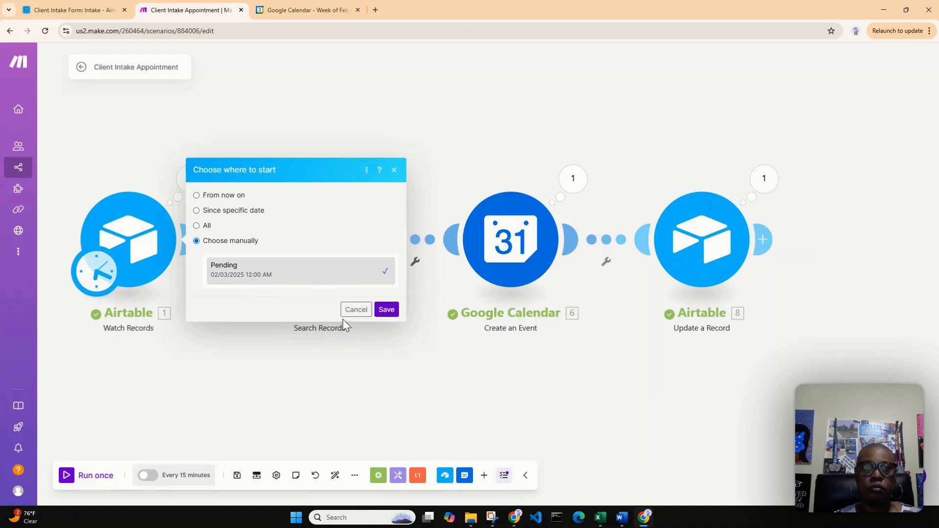
{"action": "left_click", "coordinate": [386, 310]}
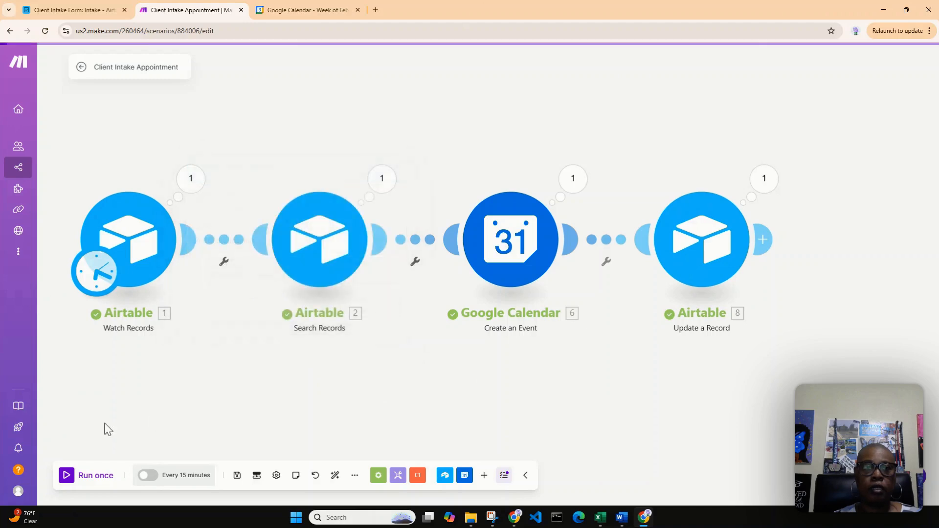
{"action": "left_click", "coordinate": [67, 479]}
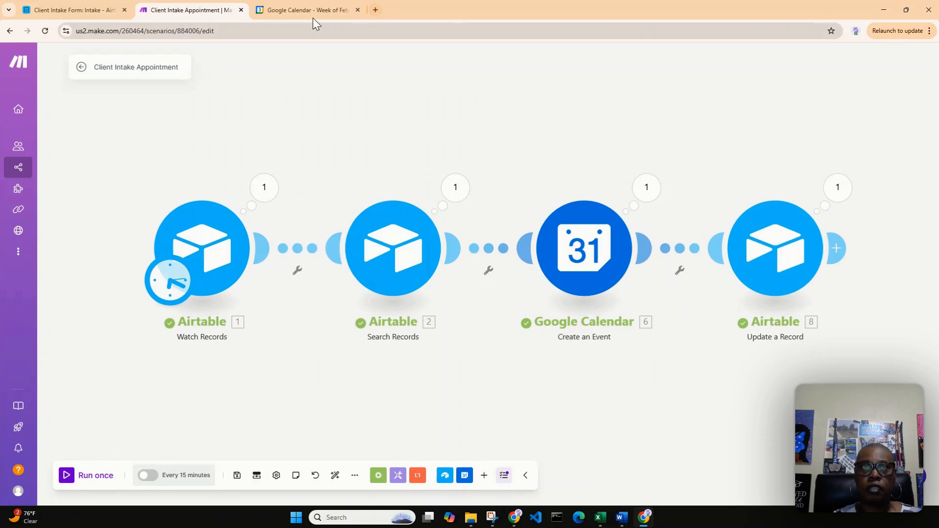
Check the second appointment's Status in Airtable, view its February 10 event details in Google Calendar, and return to Airtable
{"action": "left_click", "coordinate": [69, 11]}
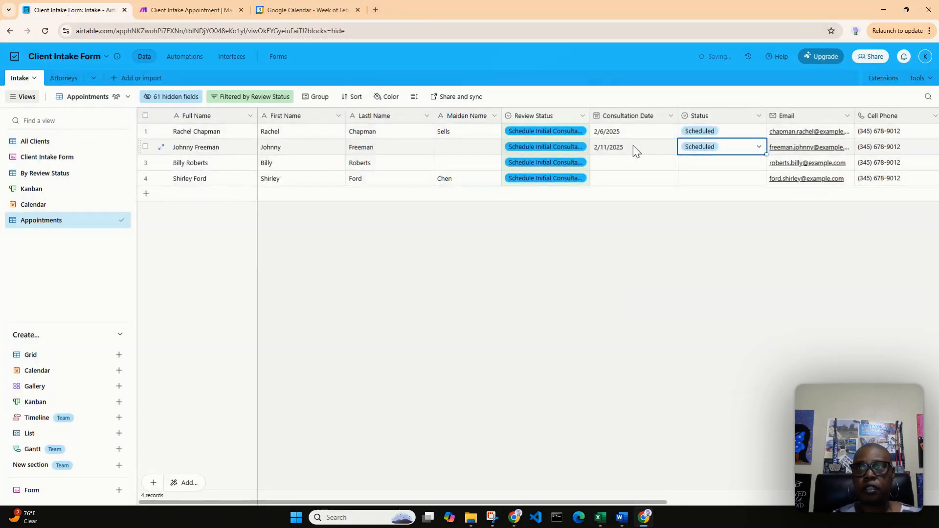
{"action": "left_click", "coordinate": [299, 10]}
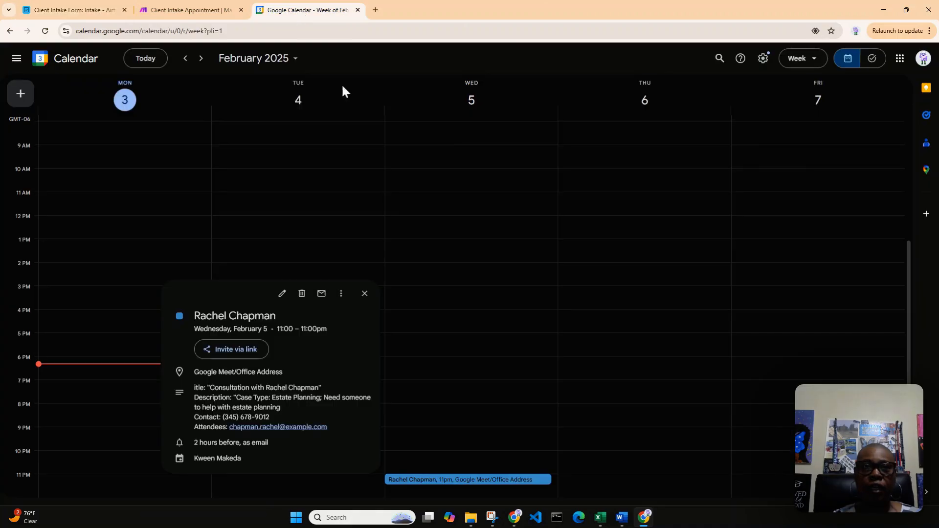
{"action": "left_click", "coordinate": [506, 217]}
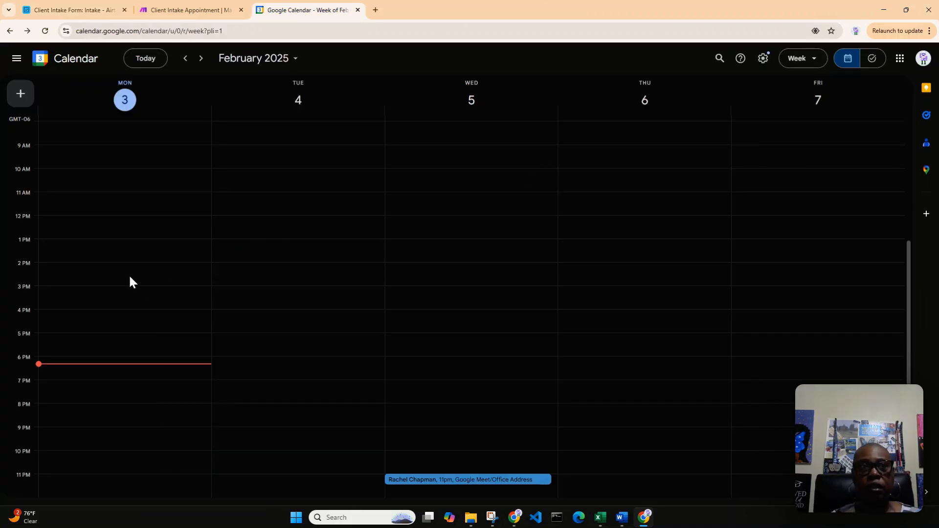
{"action": "left_click", "coordinate": [202, 59]}
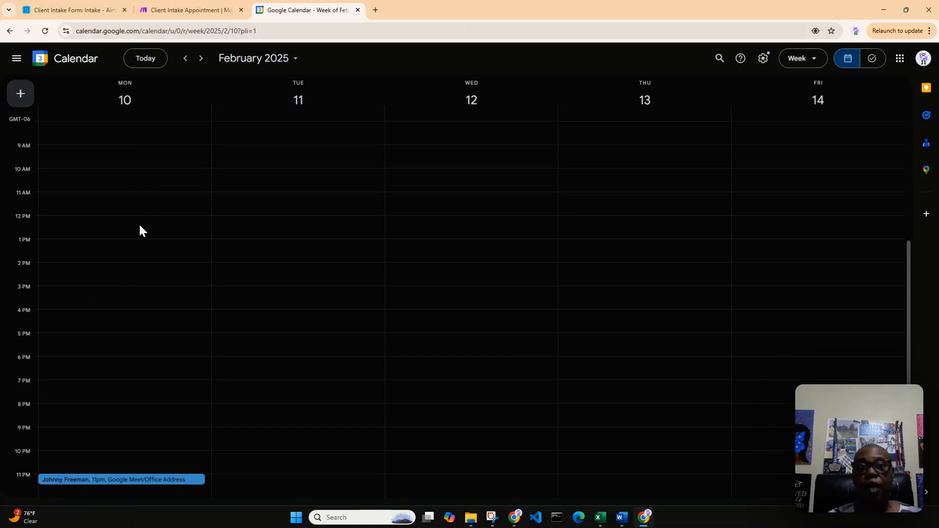
{"action": "left_click", "coordinate": [111, 481]}
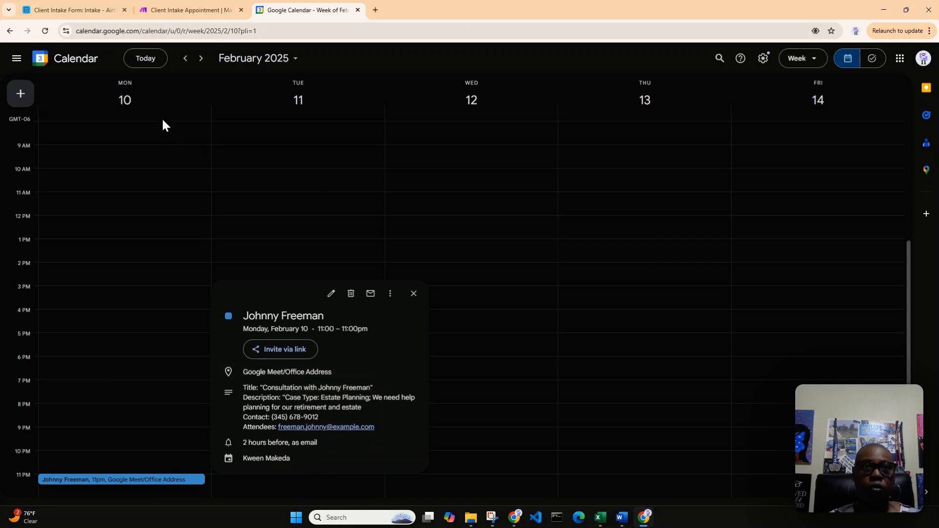
{"action": "left_click", "coordinate": [162, 10]}
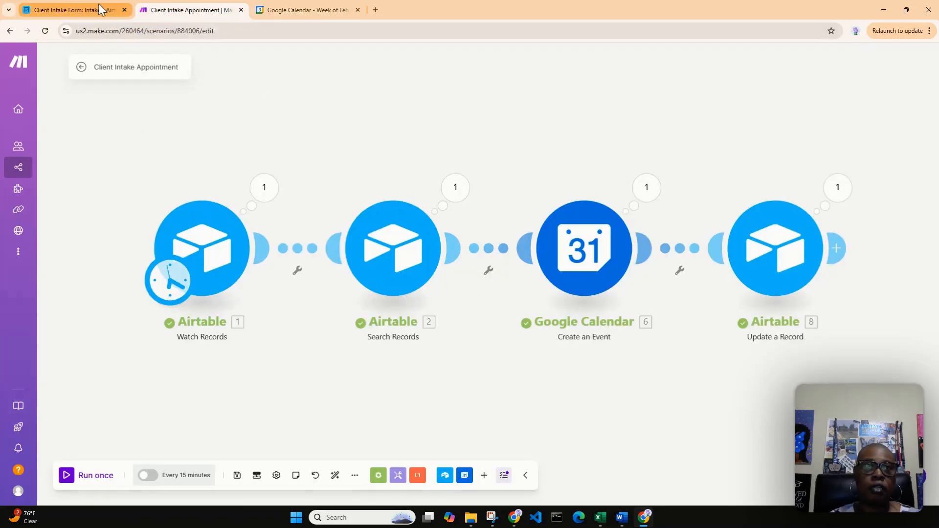
{"action": "left_click", "coordinate": [87, 9]}
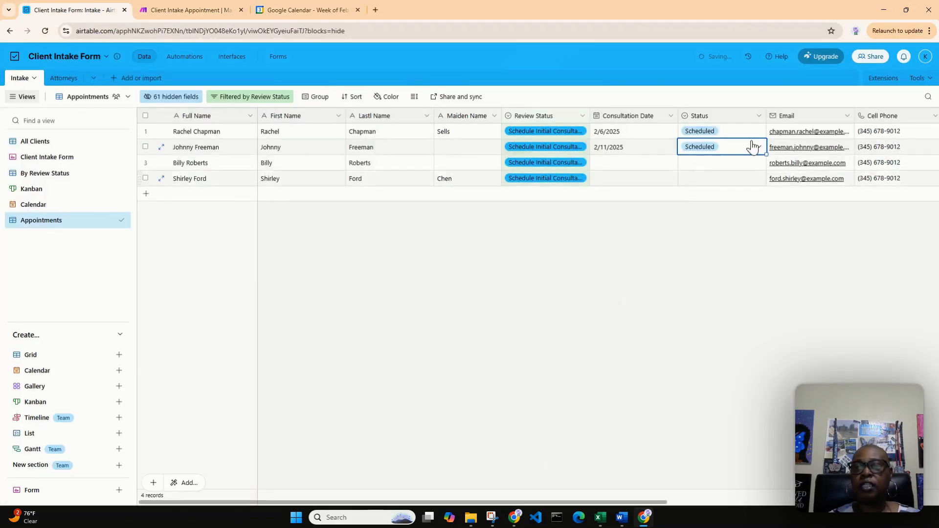